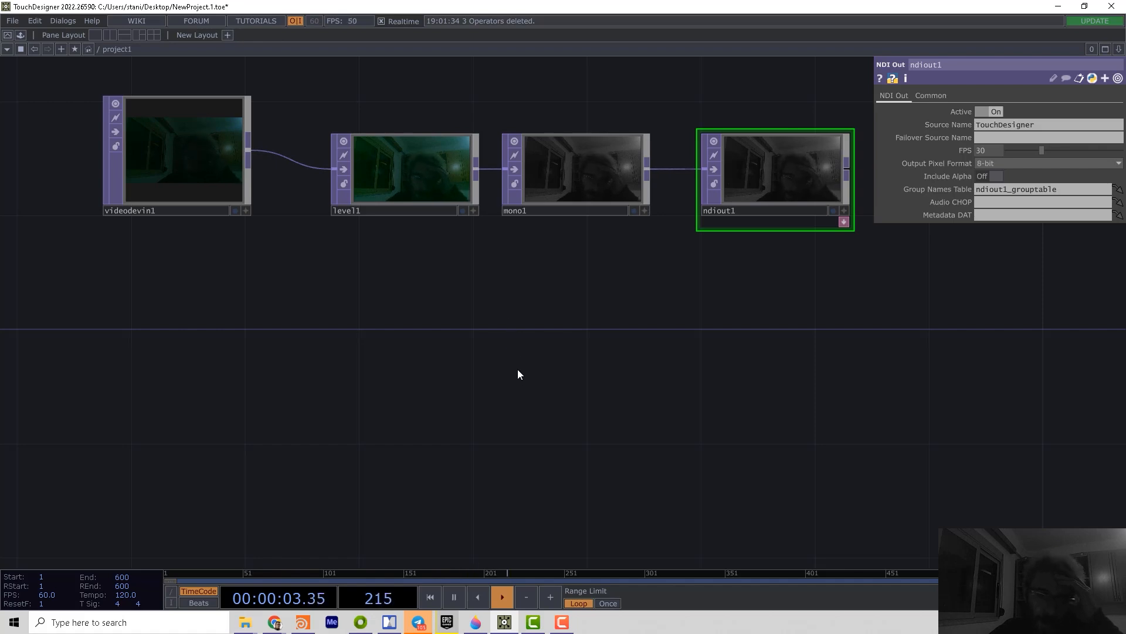
Switch from TouchDesigner to Paint 3D to get a blank sketching canvas
left_click(476, 623)
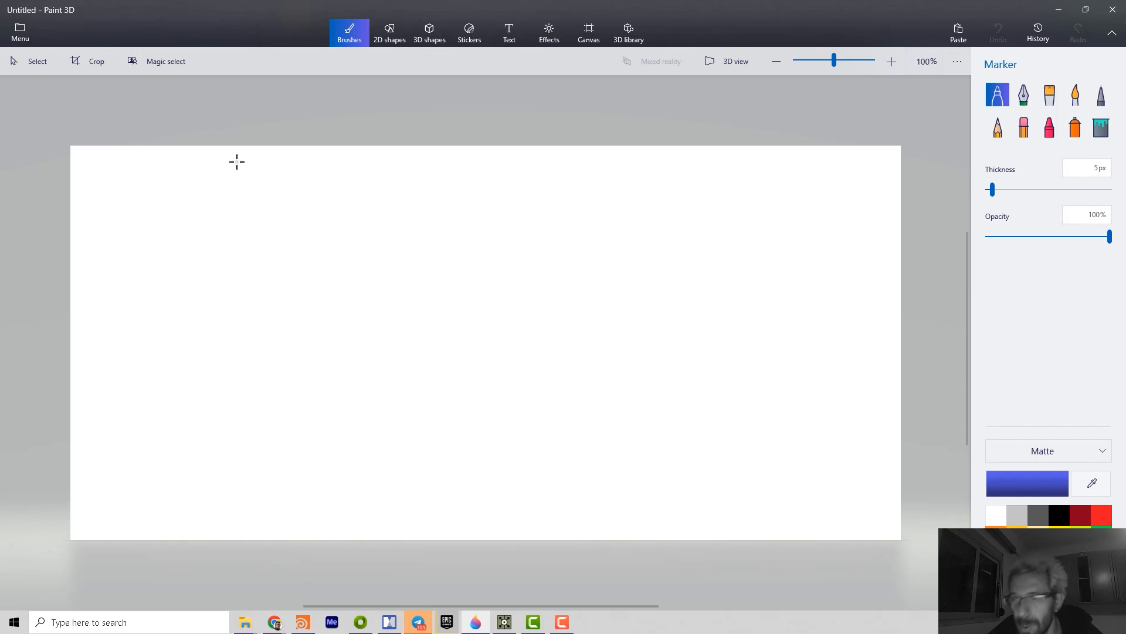
Sketch an Array label with a box and small element cells beneath it
left_click_drag(238, 160, 221, 202)
mouse_move(238, 160)
left_mouse_down()
mouse_move(256, 207)
mouse_move(238, 228)
mouse_move(239, 501)
left_mouse_up()
mouse_move(239, 225)
left_mouse_down()
mouse_move(236, 236)
mouse_move(662, 238)
mouse_move(662, 475)
mouse_move(236, 502)
left_mouse_up()
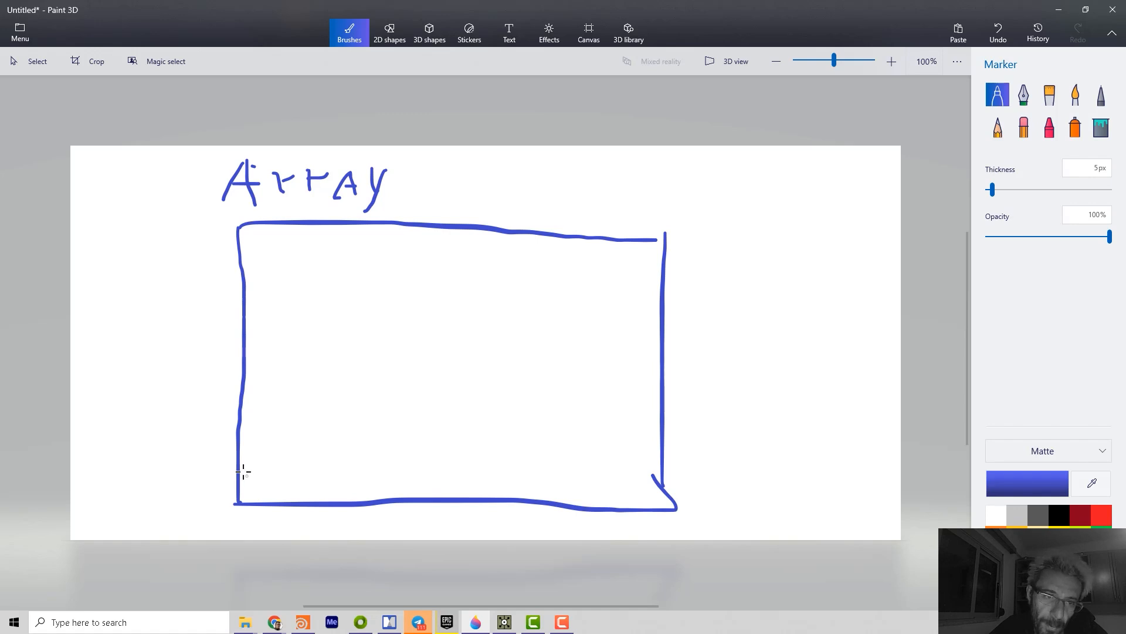
left_click_drag(242, 469, 269, 470)
mouse_move(268, 466)
left_mouse_down()
mouse_move(269, 498)
mouse_move(317, 469)
left_mouse_up()
mouse_move(310, 467)
left_mouse_down()
mouse_move(310, 502)
mouse_move(356, 499)
left_mouse_up()
left_click_drag(319, 498, 336, 498)
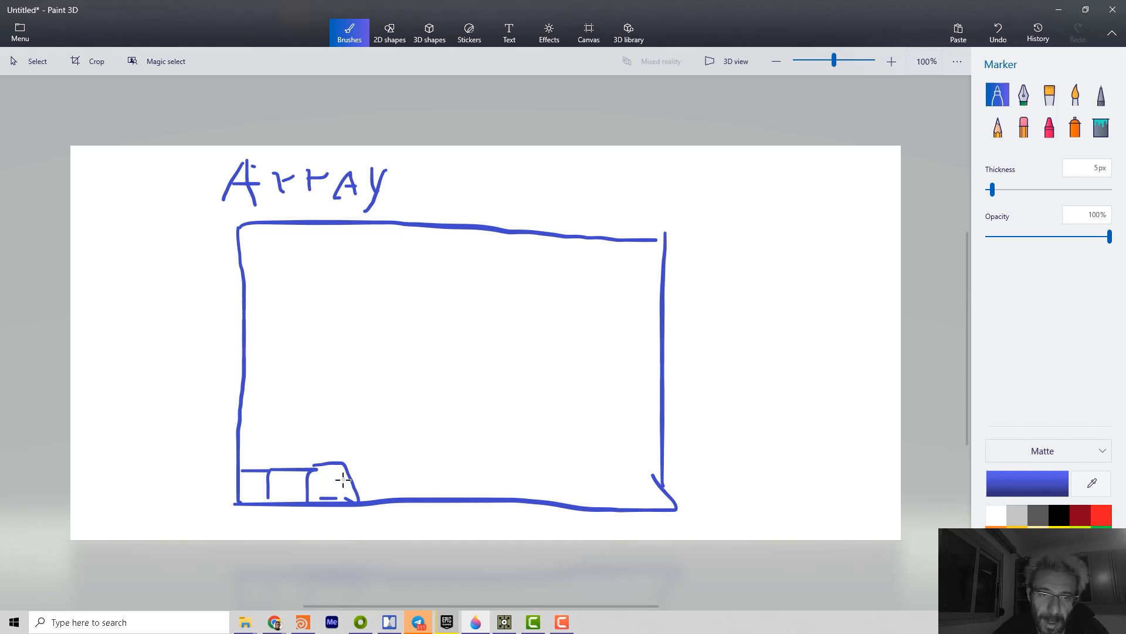
Draw a line from the cells to a VEC label with RGBA written below it
left_click_drag(348, 479, 700, 333)
mouse_move(696, 291)
left_mouse_down()
mouse_move(722, 327)
mouse_move(735, 286)
left_mouse_up()
left_click_drag(744, 295, 757, 323)
left_click_drag(788, 286, 788, 316)
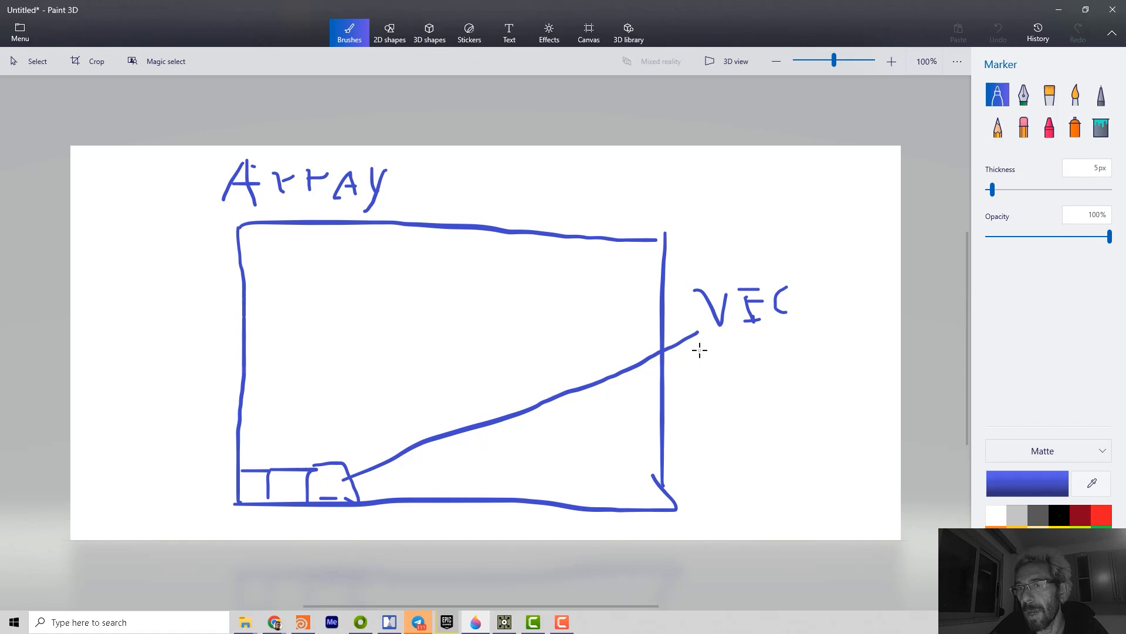
mouse_move(700, 352)
left_mouse_down()
mouse_move(700, 387)
mouse_move(708, 367)
mouse_move(734, 382)
mouse_move(779, 359)
mouse_move(789, 369)
left_mouse_up()
left_click_drag(796, 341, 808, 370)
left_click_drag(792, 360, 804, 359)
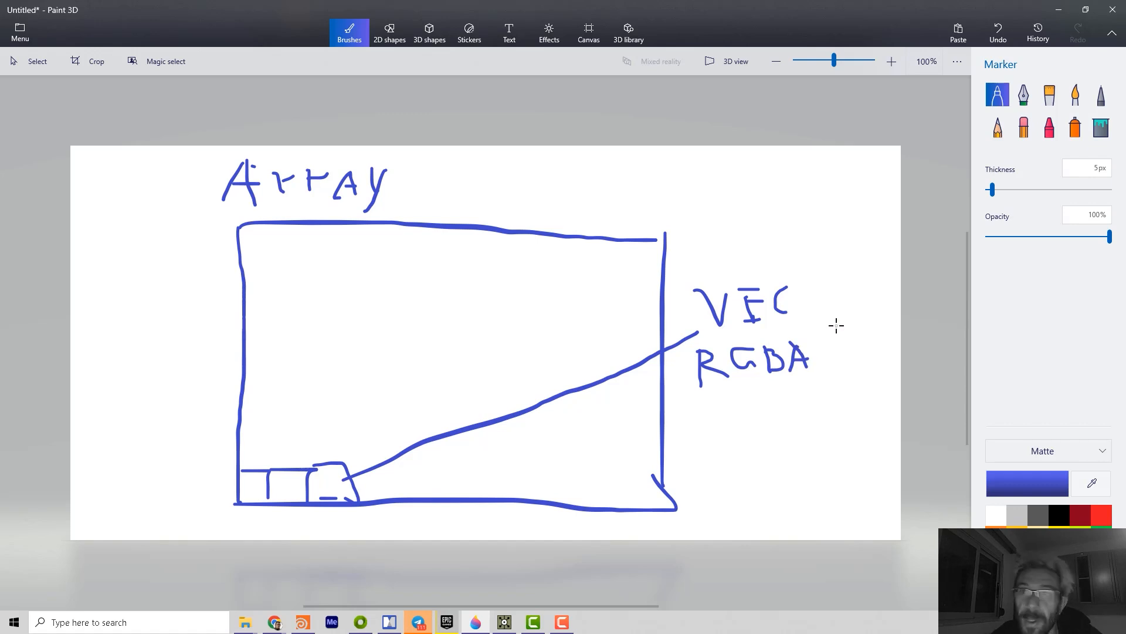
Clear the canvas and draw three small node marks joined by a connecting line
key("ctrl+a")
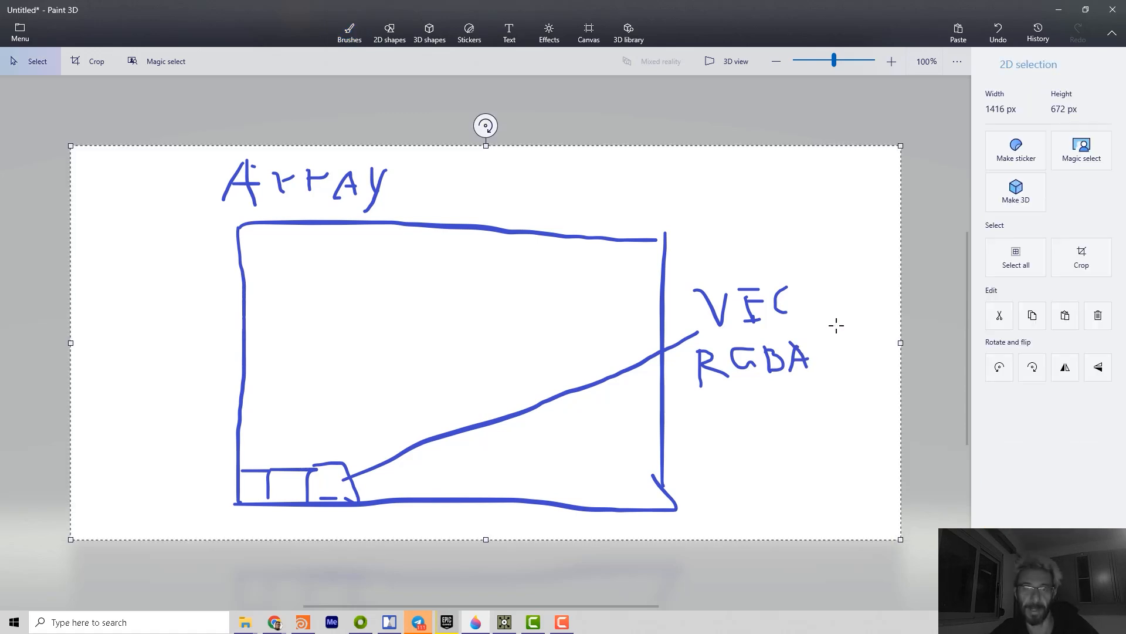
key("Delete")
left_click_drag(209, 386, 217, 412)
left_click_drag(330, 367, 335, 370)
left_click_drag(437, 362, 466, 368)
mouse_move(230, 402)
left_mouse_down()
mouse_move(328, 381)
mouse_move(459, 378)
mouse_move(538, 412)
left_mouse_up()
Back in TouchDesigner, create a Noise CHOP (noise1) in the network
left_click(503, 622)
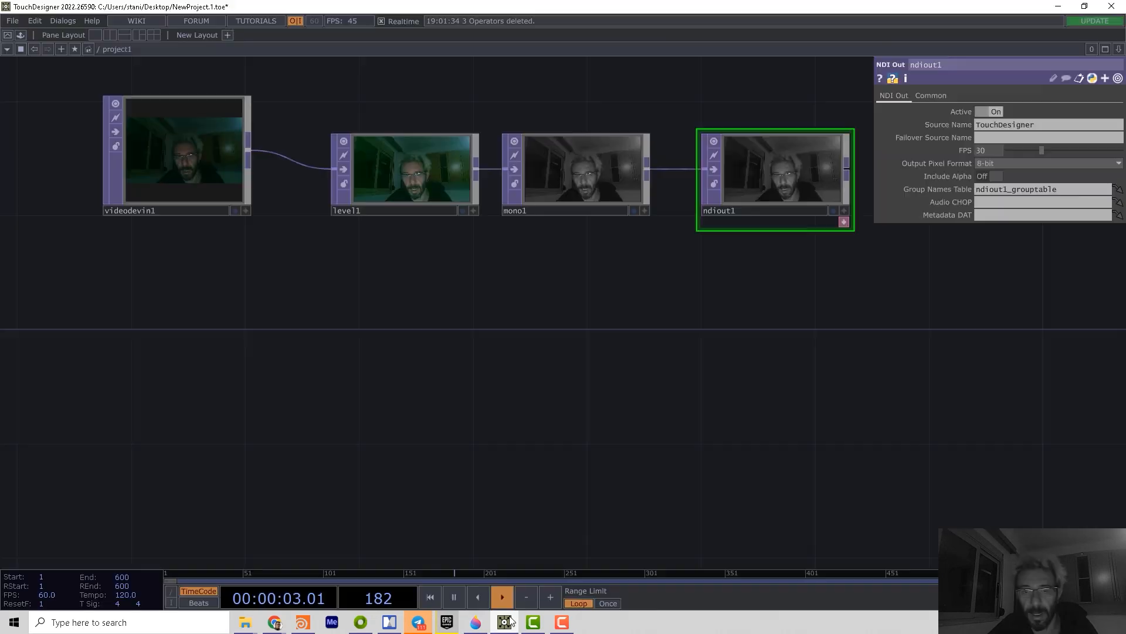
double_click(299, 346)
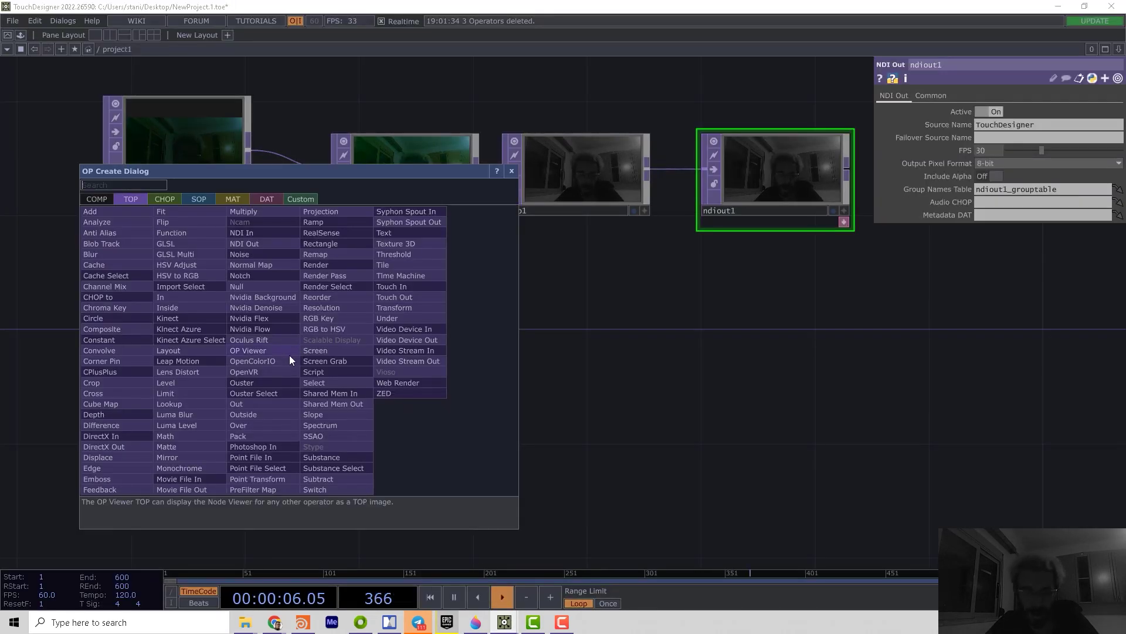
left_click(160, 199)
left_click(333, 359)
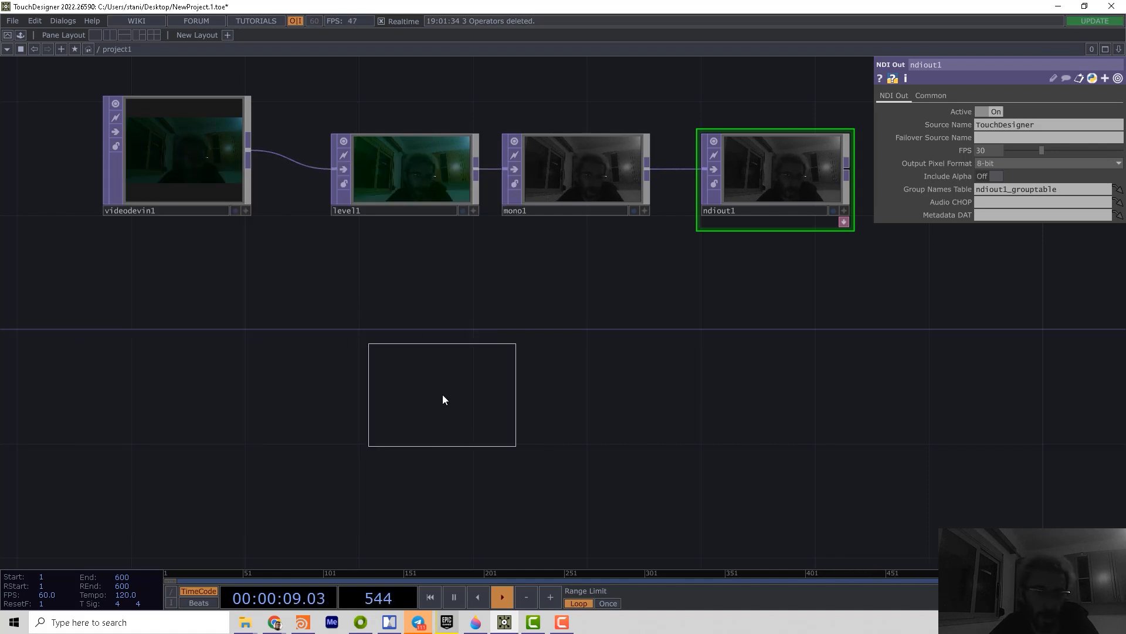
left_click(442, 394)
Activate noise1's viewer, adjust its graph display and zoom in to individual samples
left_click(480, 473)
right_click(447, 332)
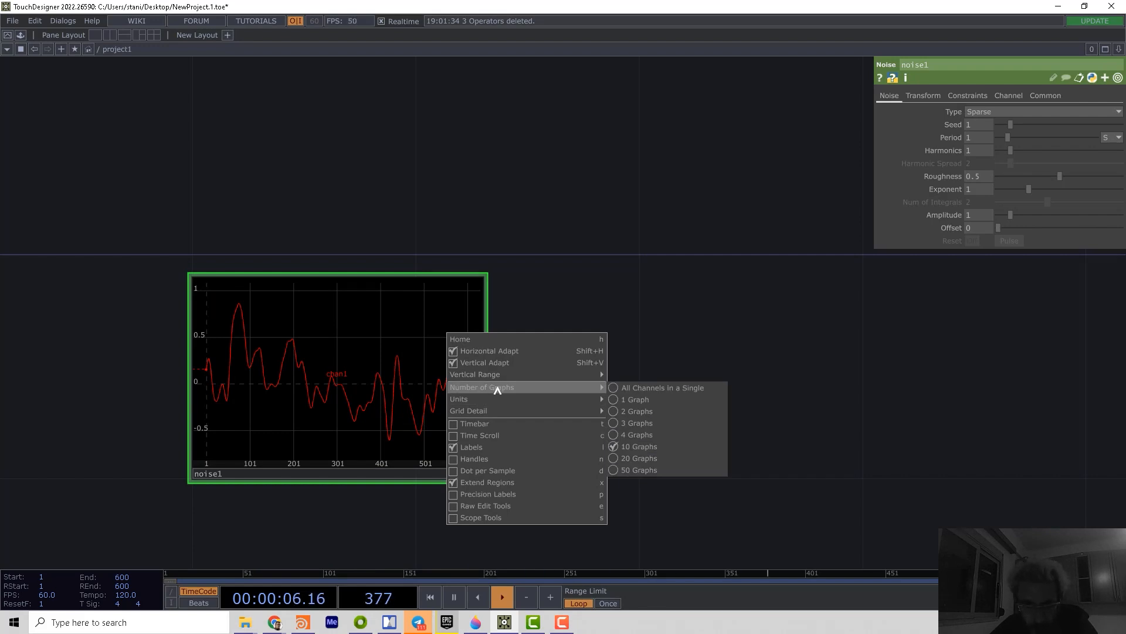
left_click(490, 458)
scroll(336, 365, "up", 5)
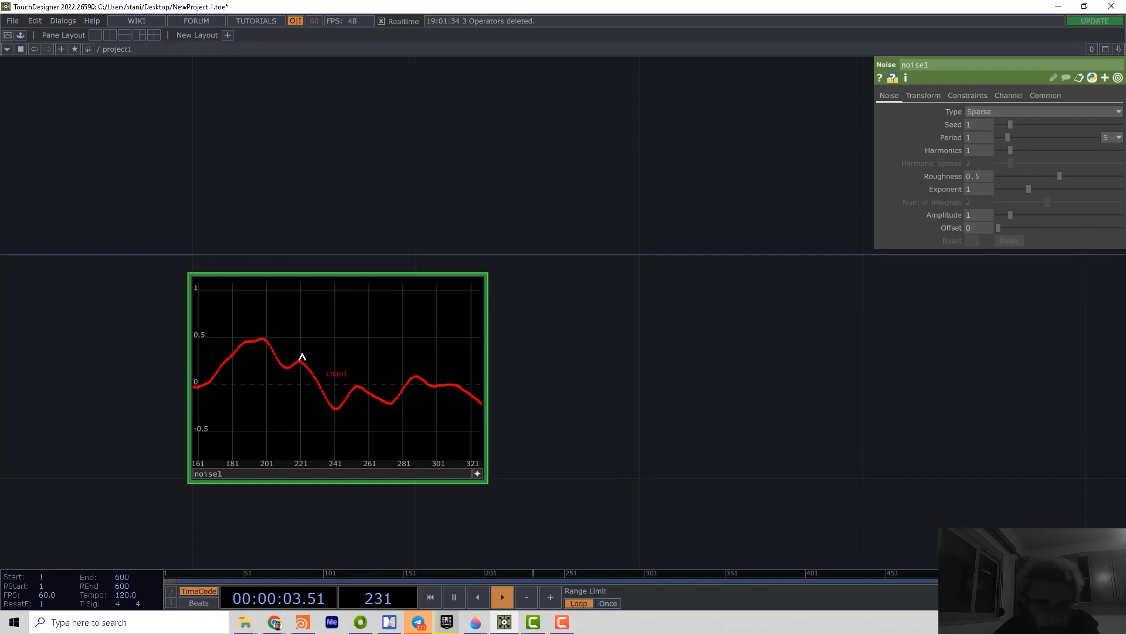
scroll(336, 365, "up", 5)
scroll(336, 365, "up", 4)
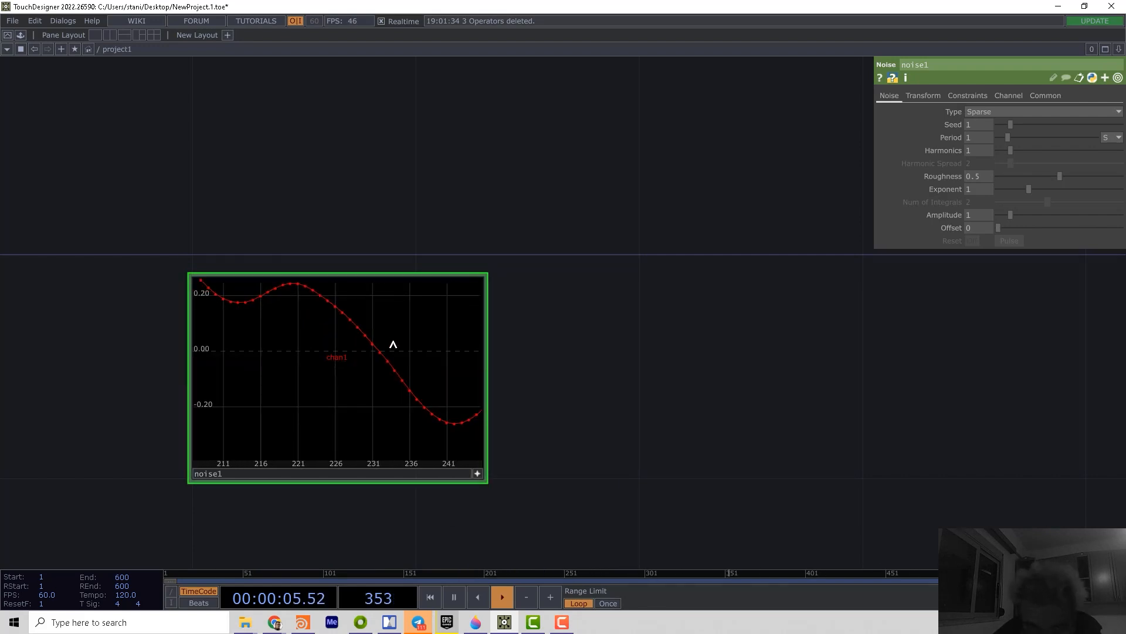
scroll(414, 334, "up", 3)
left_click_drag(428, 344, 422, 291)
left_click_drag(360, 396, 354, 388)
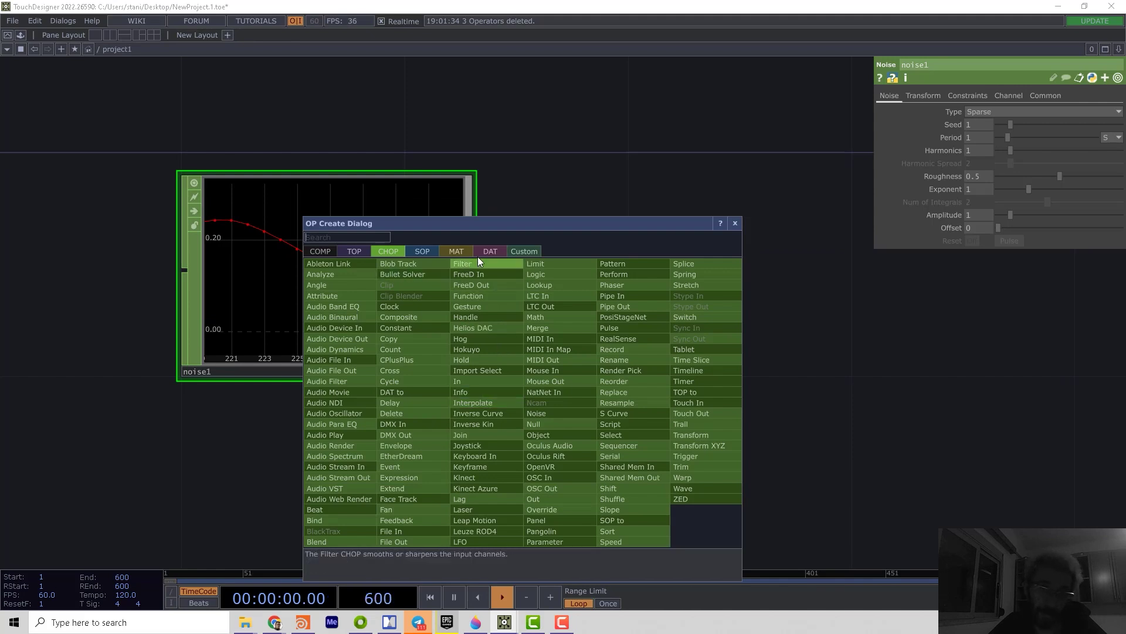
Create a Folder DAT (folder1) listing the Desktop files
left_click(486, 251)
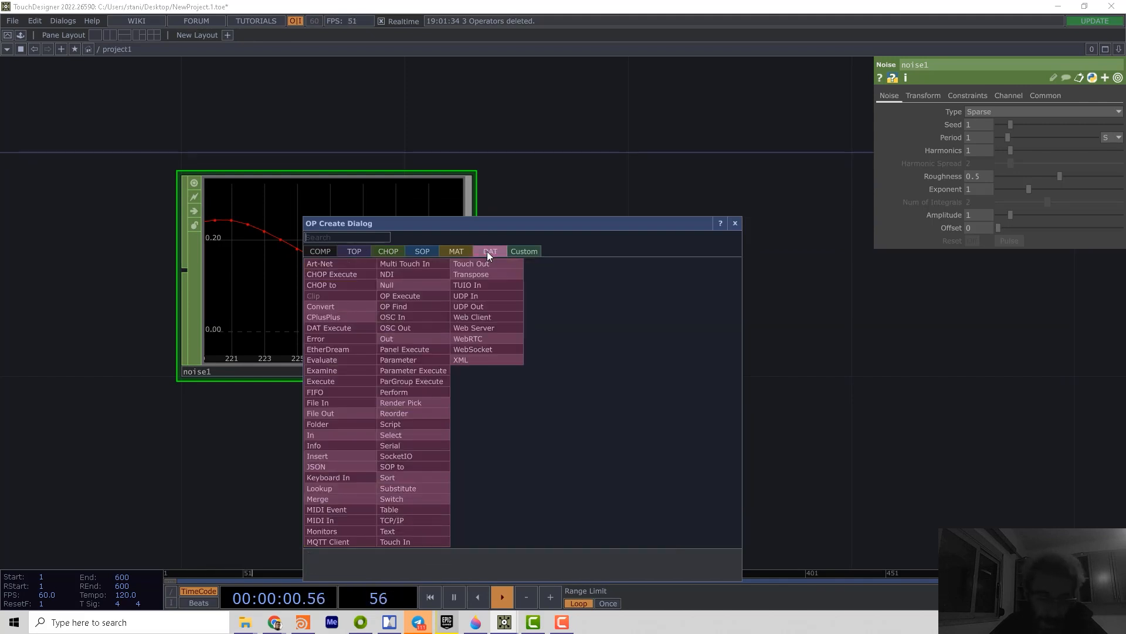
type("t")
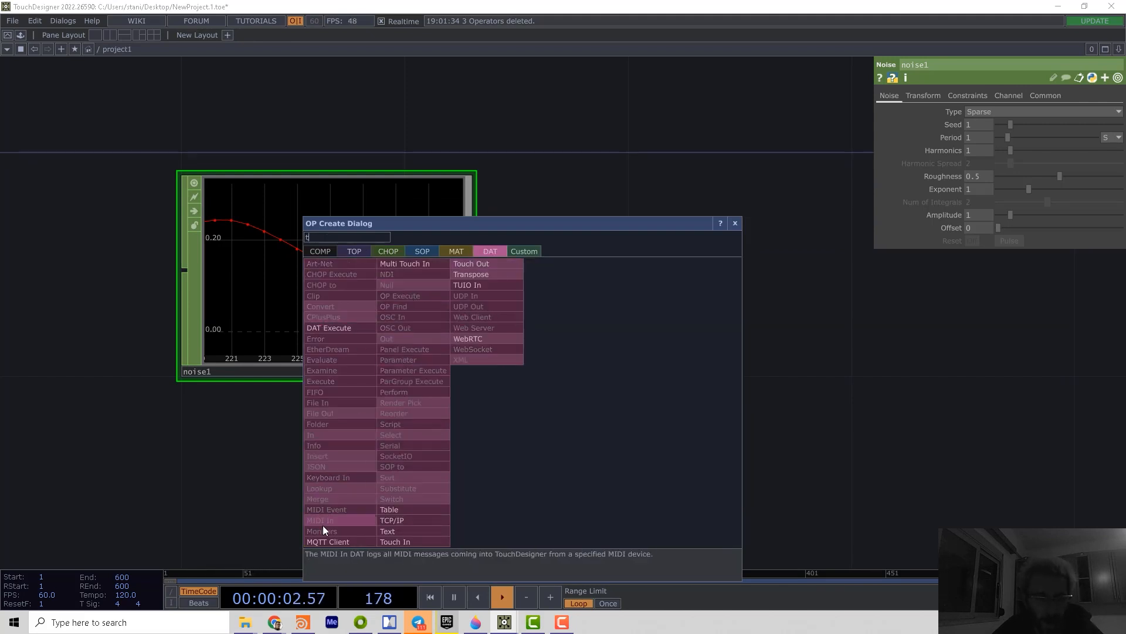
left_click(318, 423)
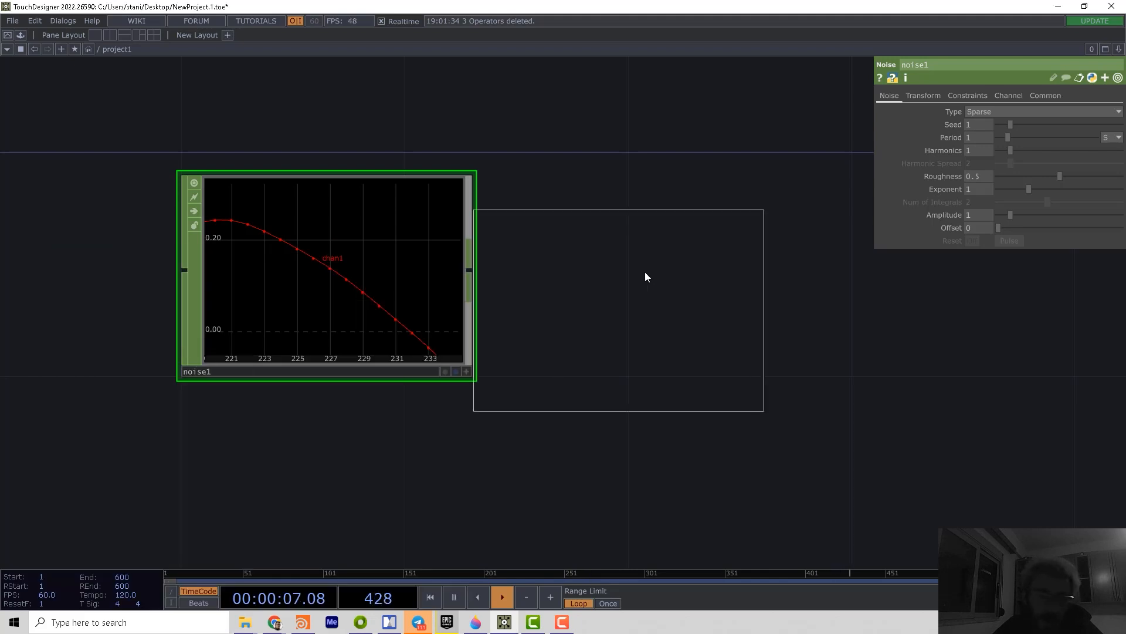
left_click(716, 224)
Enlarge folder1 to show long paths and move it beside ndiout1
left_click_drag(726, 411, 710, 415)
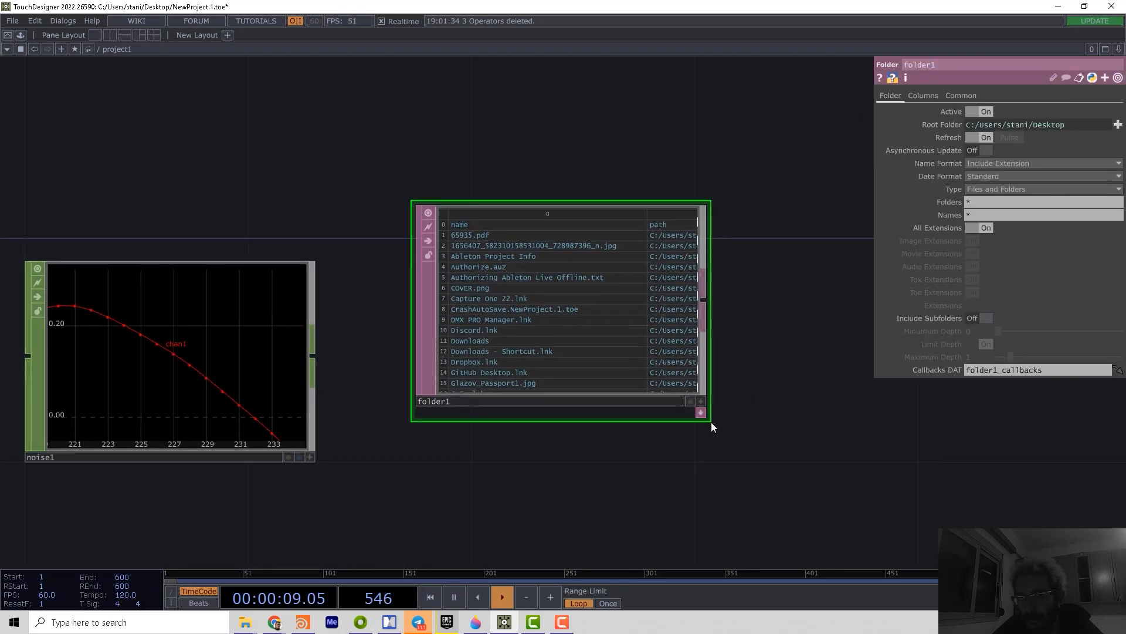
left_click_drag(712, 422, 762, 443)
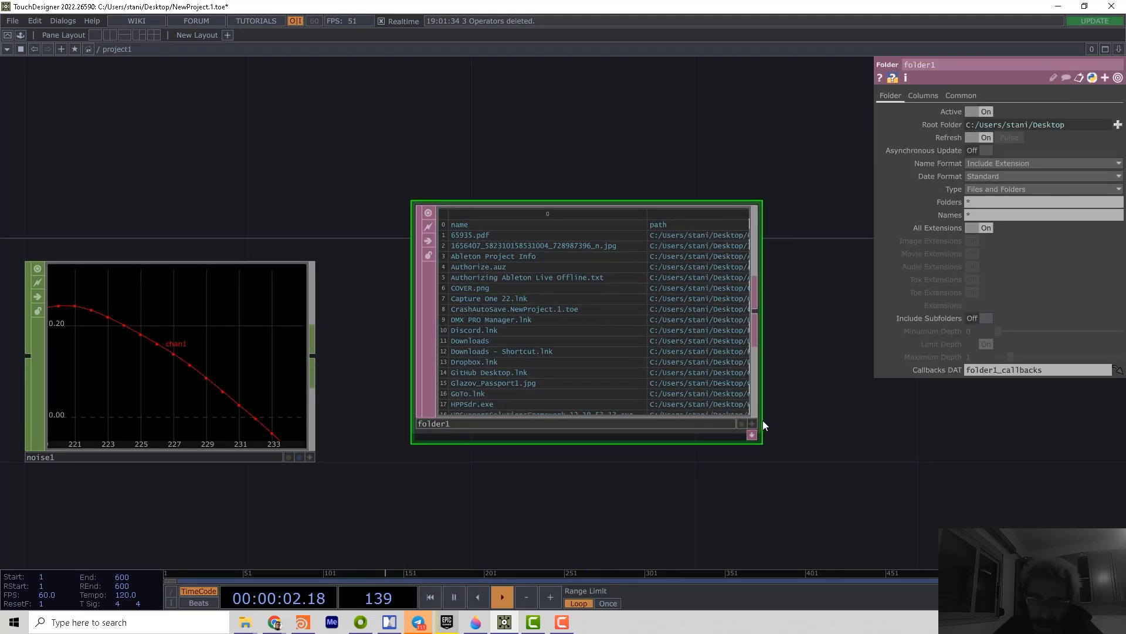
scroll(492, 362, "down", 3)
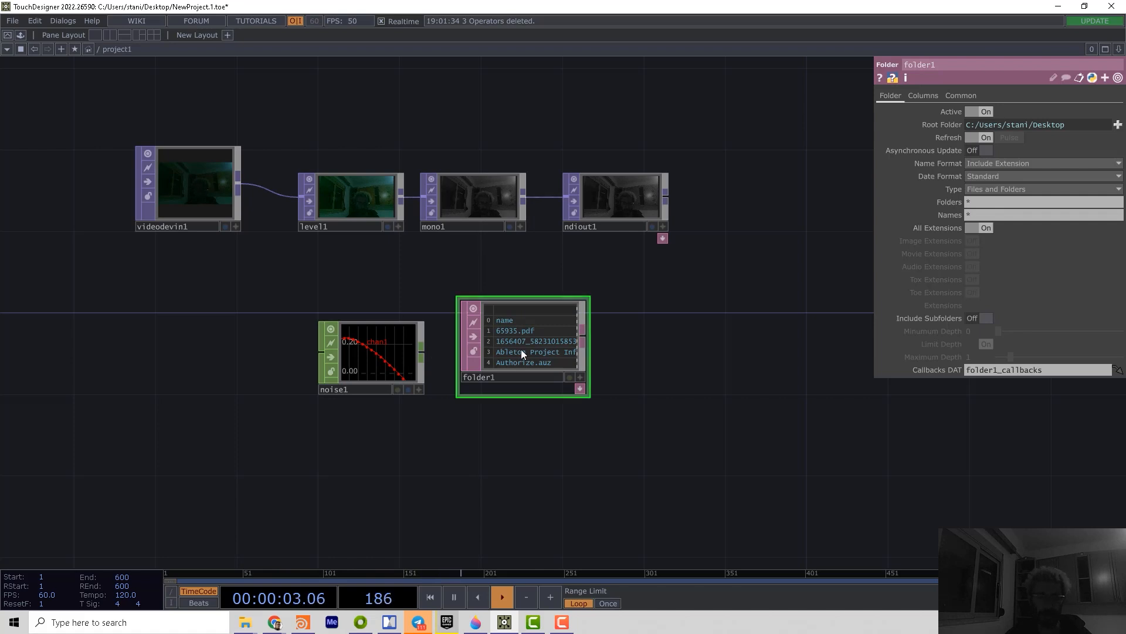
left_click_drag(556, 339, 800, 188)
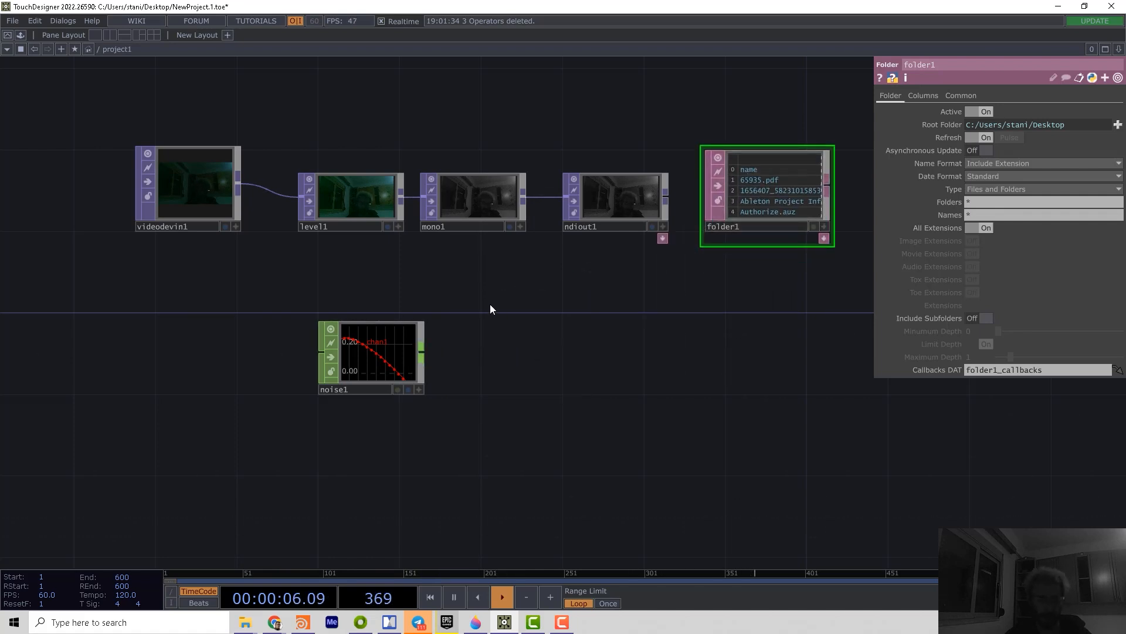
Frame the network and rearrange noise1, folder1, level1 and mono1 into tidier positions
left_click(508, 279)
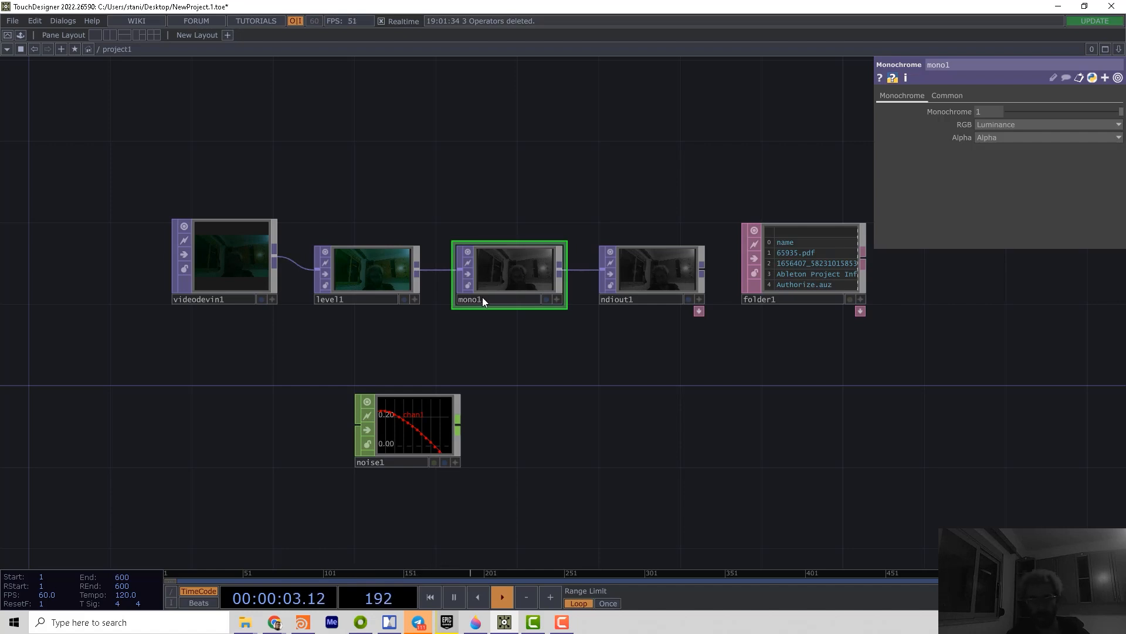
scroll(484, 296, "up", 5)
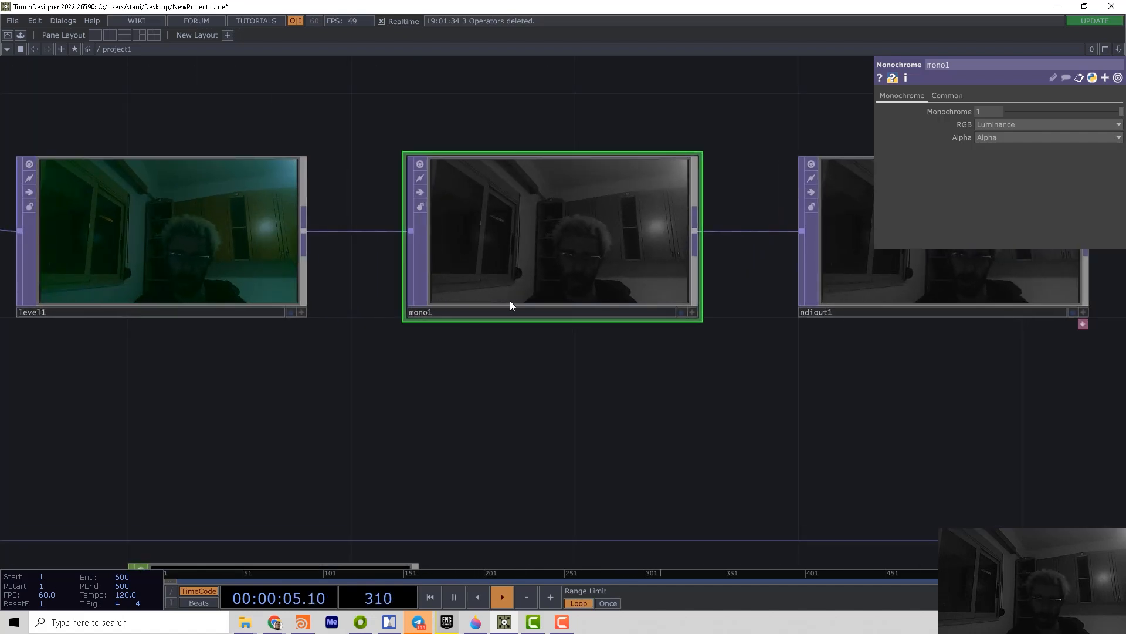
scroll(452, 325, "up", 5)
scroll(413, 288, "up", 2)
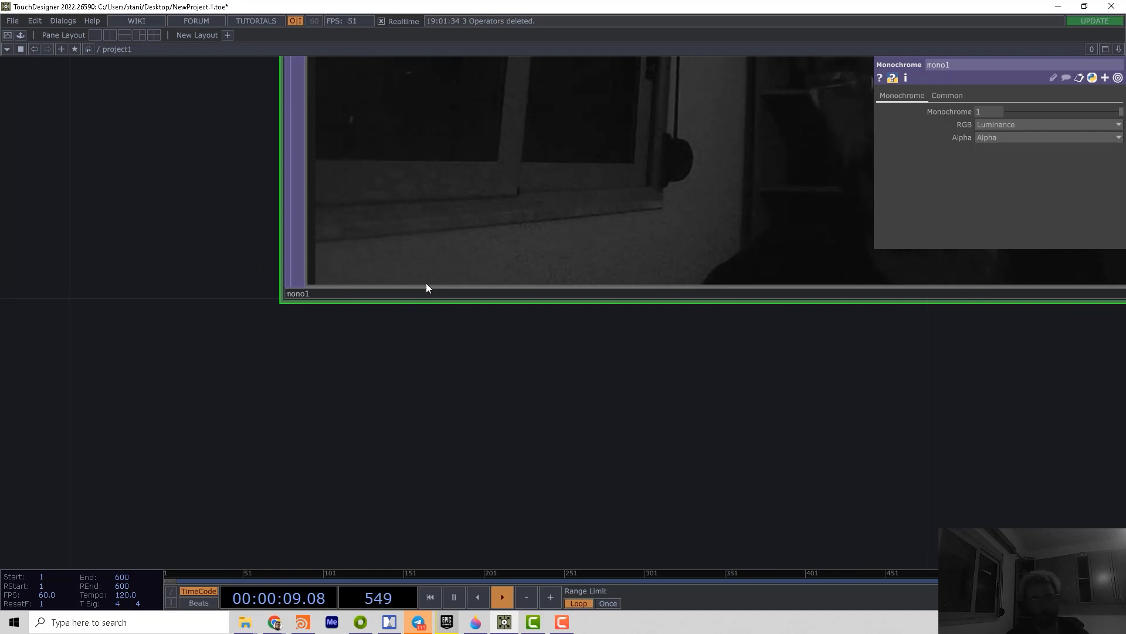
scroll(477, 347, "down", 2)
scroll(476, 346, "down", 3)
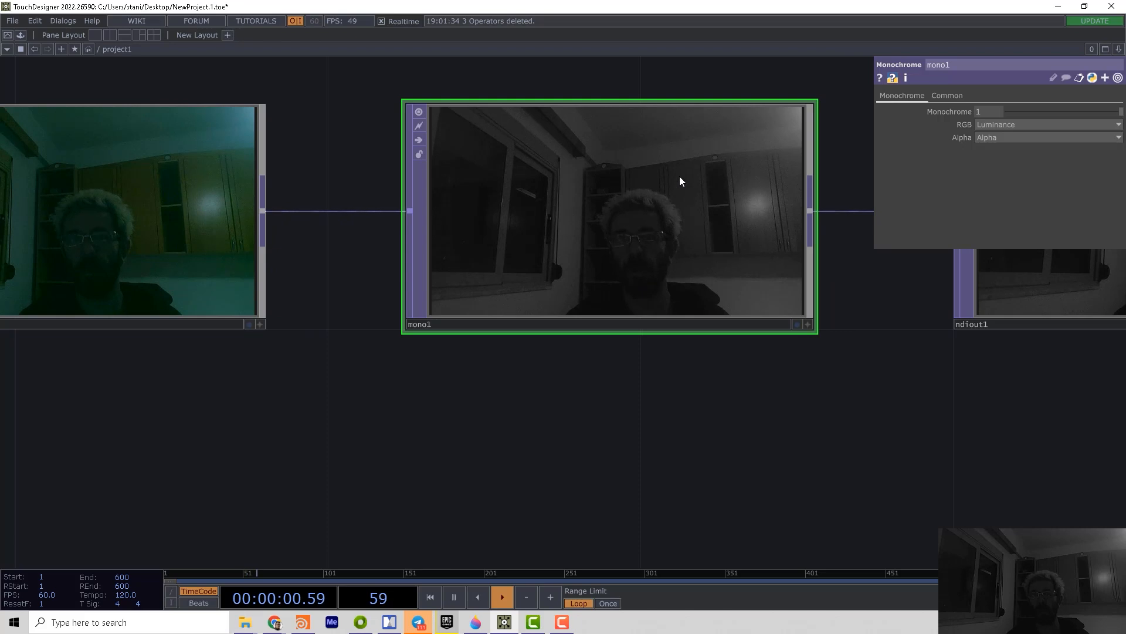
key("h")
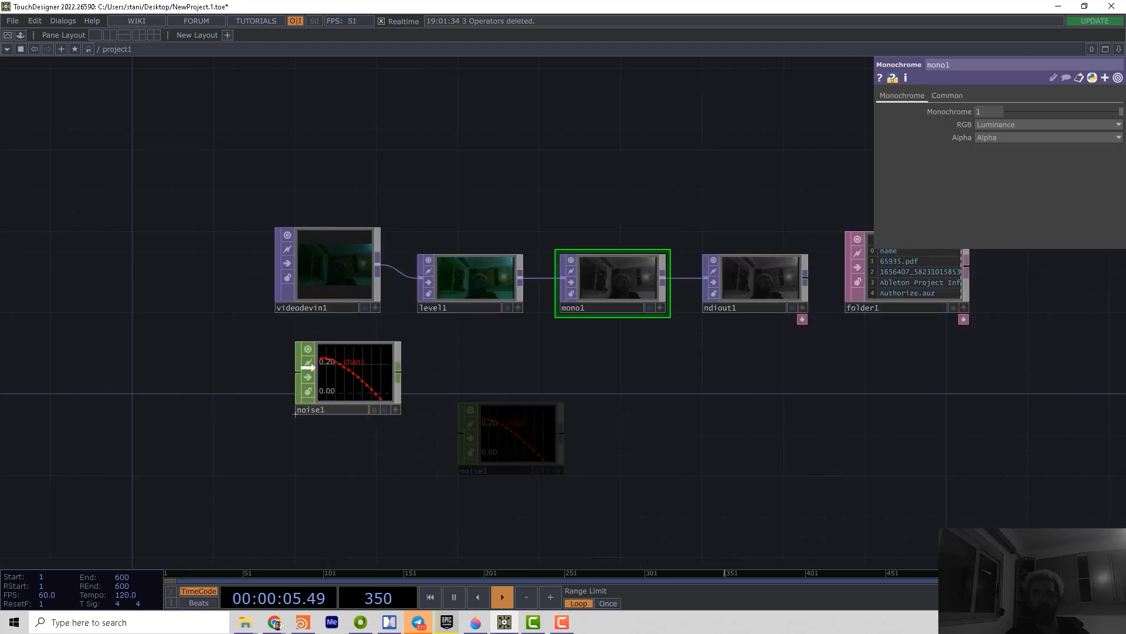
left_click_drag(304, 366, 284, 367)
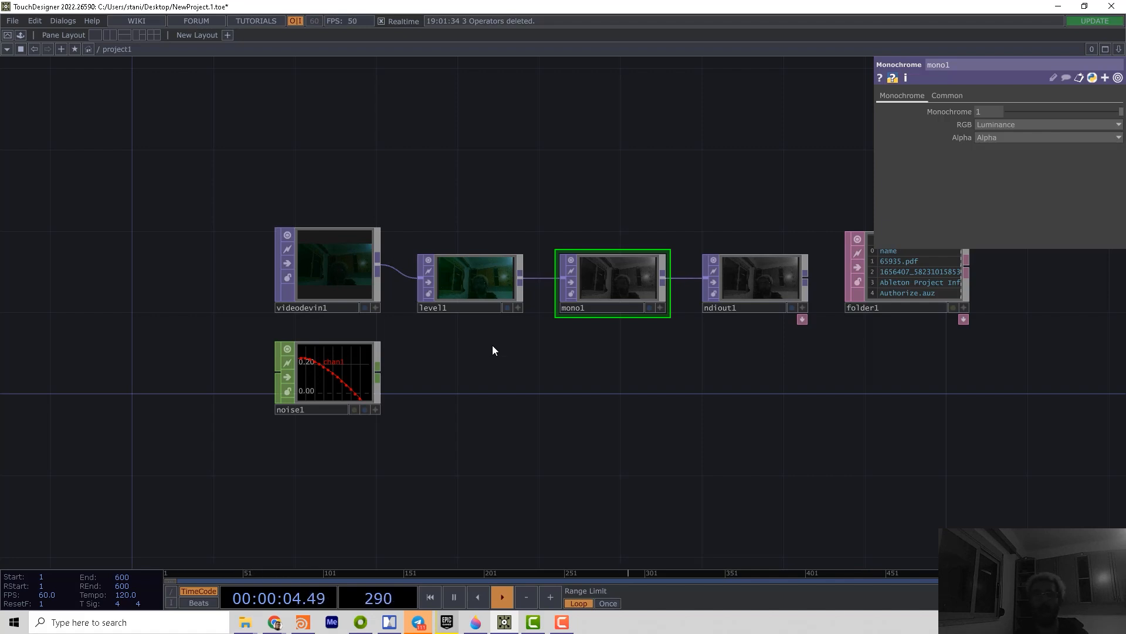
left_click_drag(492, 345, 464, 343)
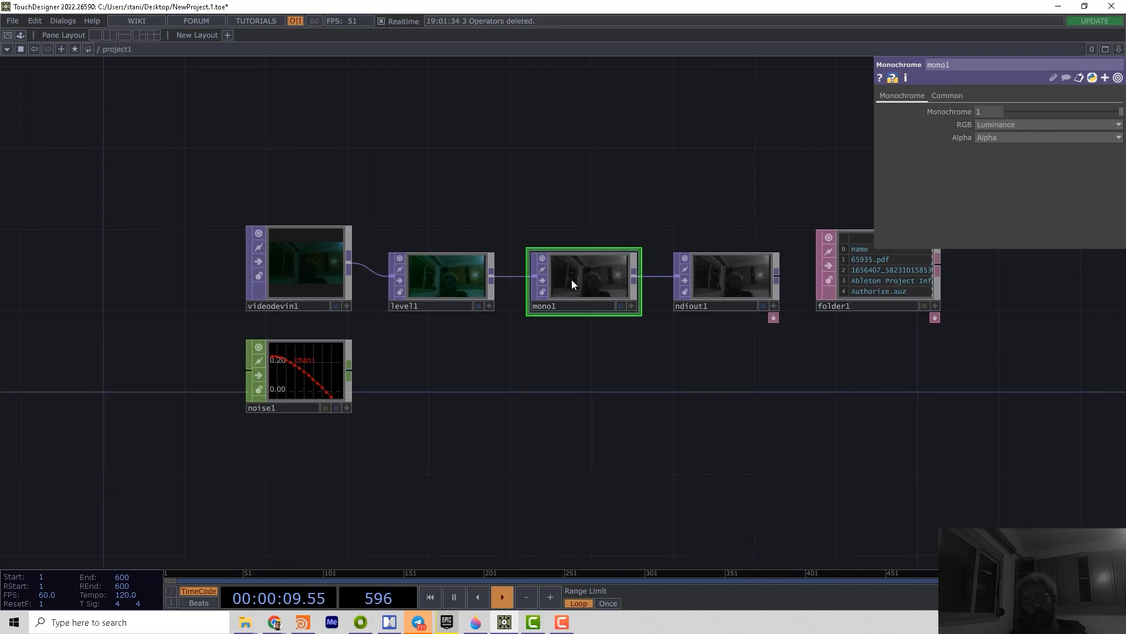
left_click_drag(874, 270, 312, 459)
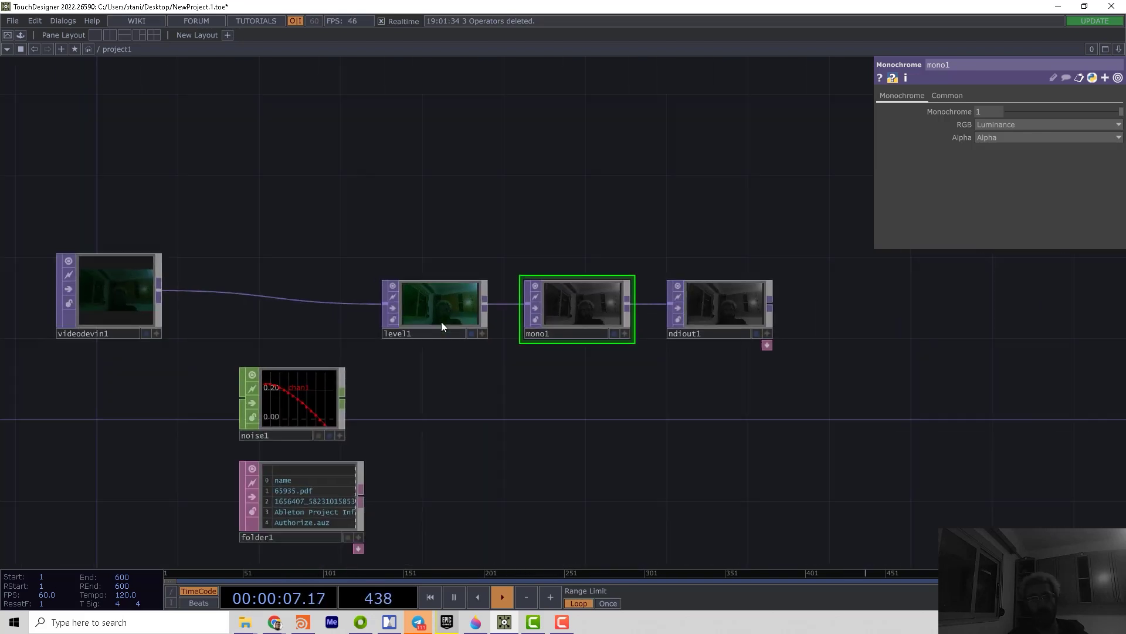
left_click_drag(441, 304, 379, 304)
left_click_drag(583, 298, 445, 273)
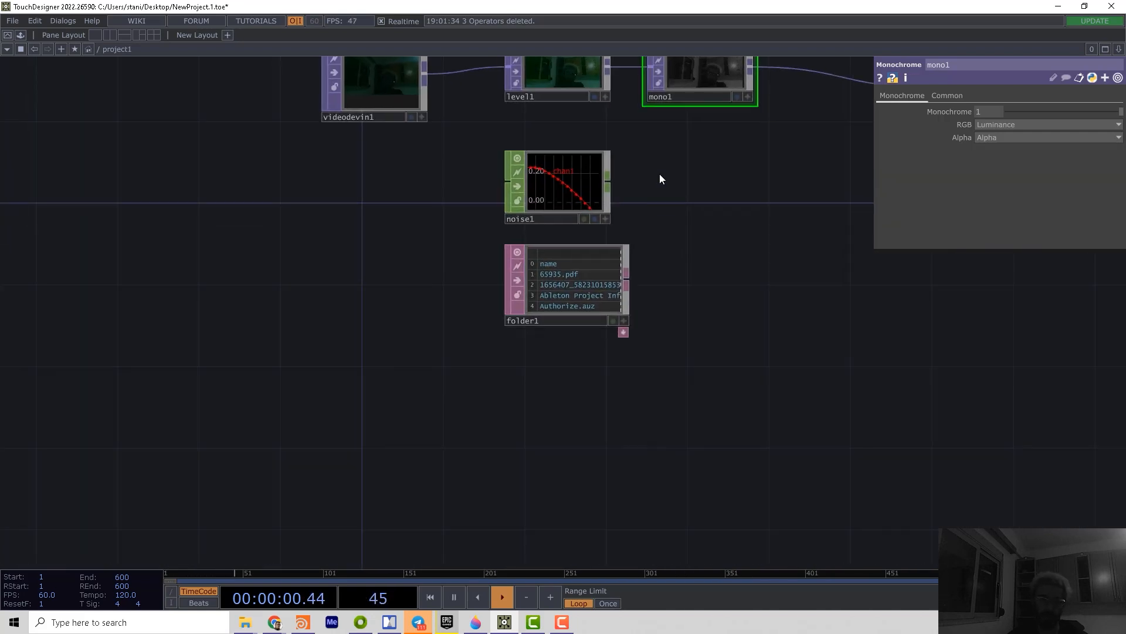
Move noise1 and folder1 down-left, then review videodevin1, level1 and mono1 settings
left_click_drag(493, 132, 634, 352)
left_click_drag(570, 202, 386, 304)
left_click_drag(457, 215, 360, 285)
left_click(360, 286)
scroll(403, 329, "up", 5)
scroll(404, 328, "down", 4)
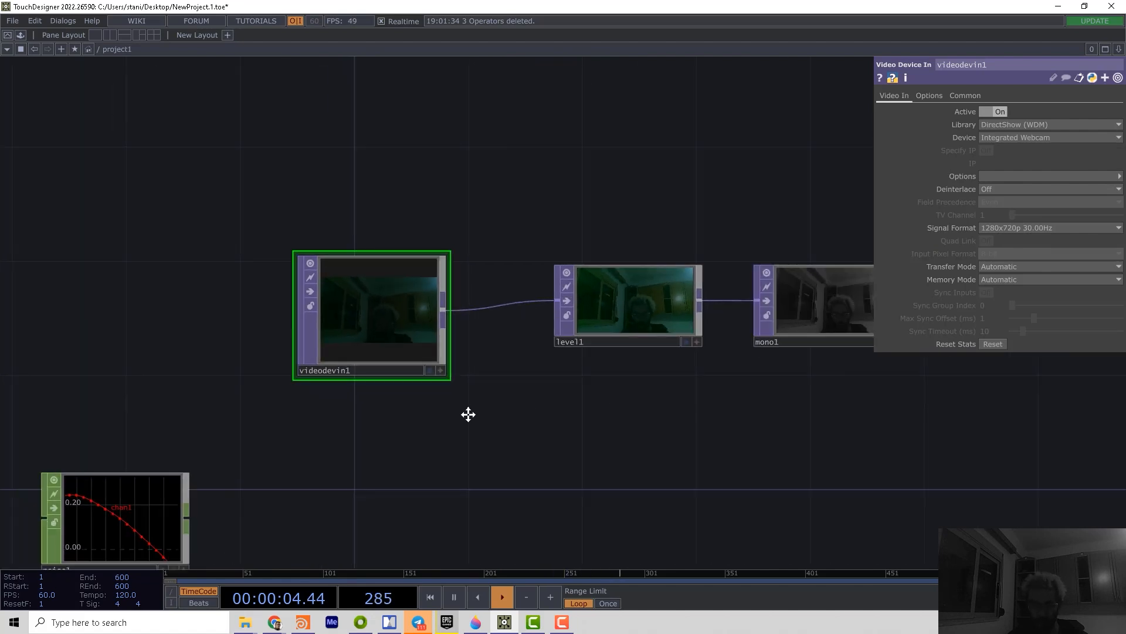
left_click_drag(458, 352, 396, 352)
left_click(488, 322)
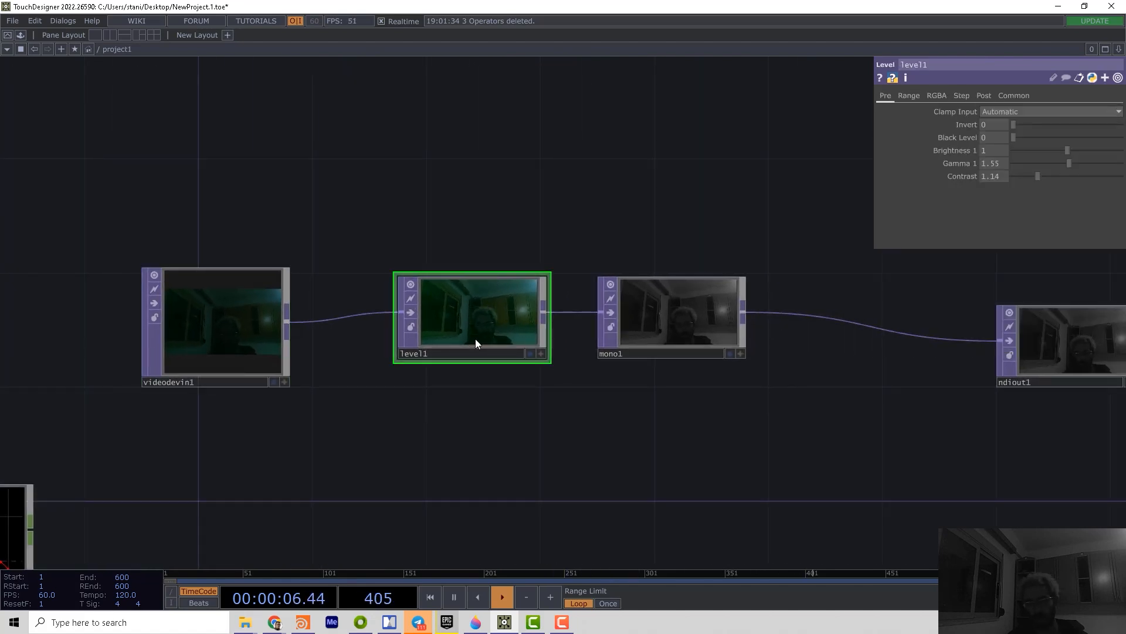
left_click(659, 304)
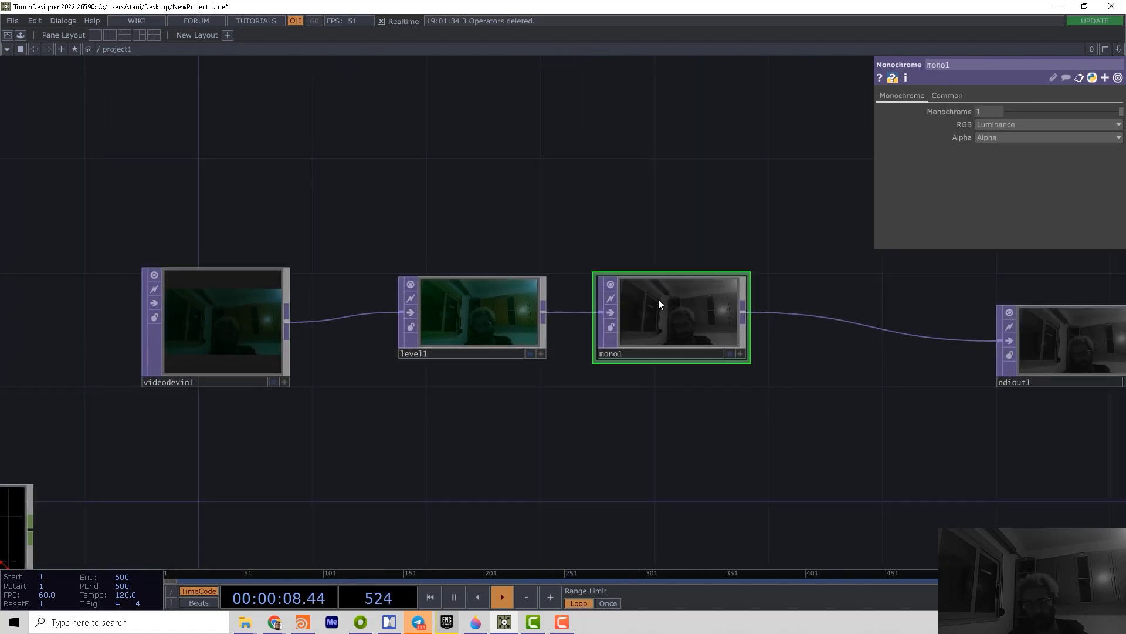
scroll(674, 301, "up", 5)
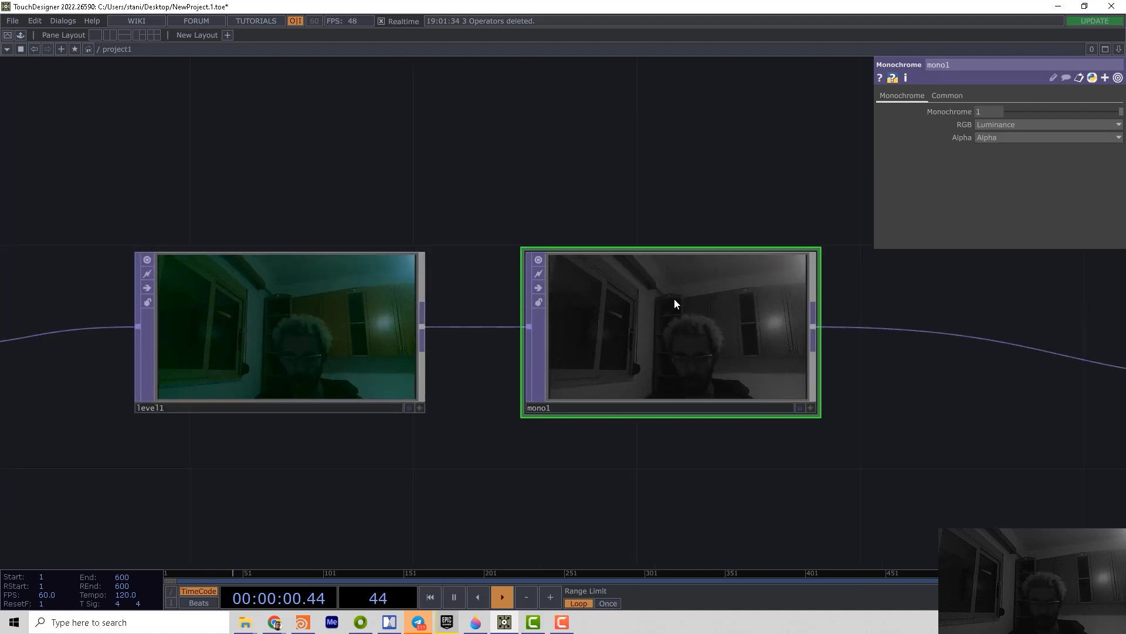
scroll(674, 300, "down", 4)
Nudge mono1 right and box-select level1 together with mono1
left_click_drag(702, 302, 730, 302)
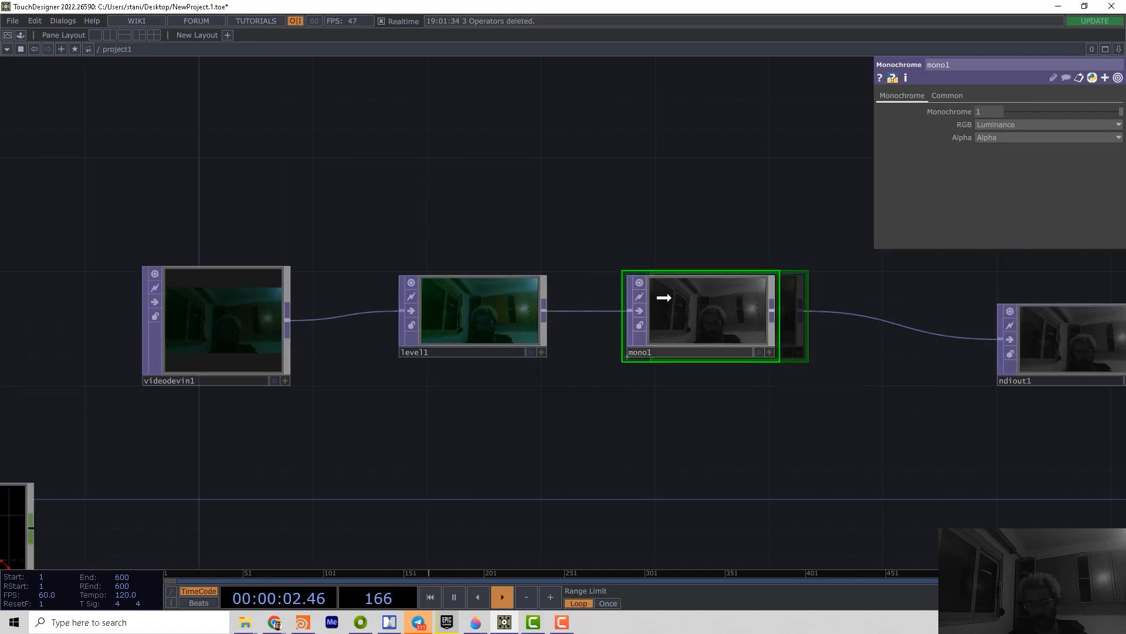
left_click_drag(422, 166, 688, 458)
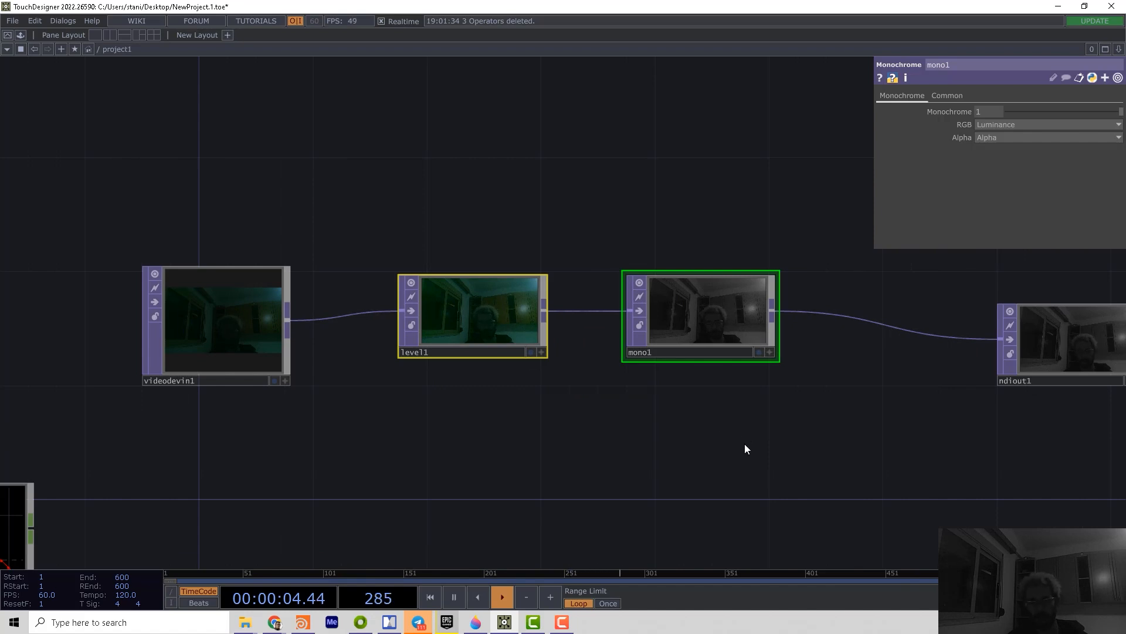
Collapse level1 and mono1 into a base1 component and open its customization editor
right_click(623, 415)
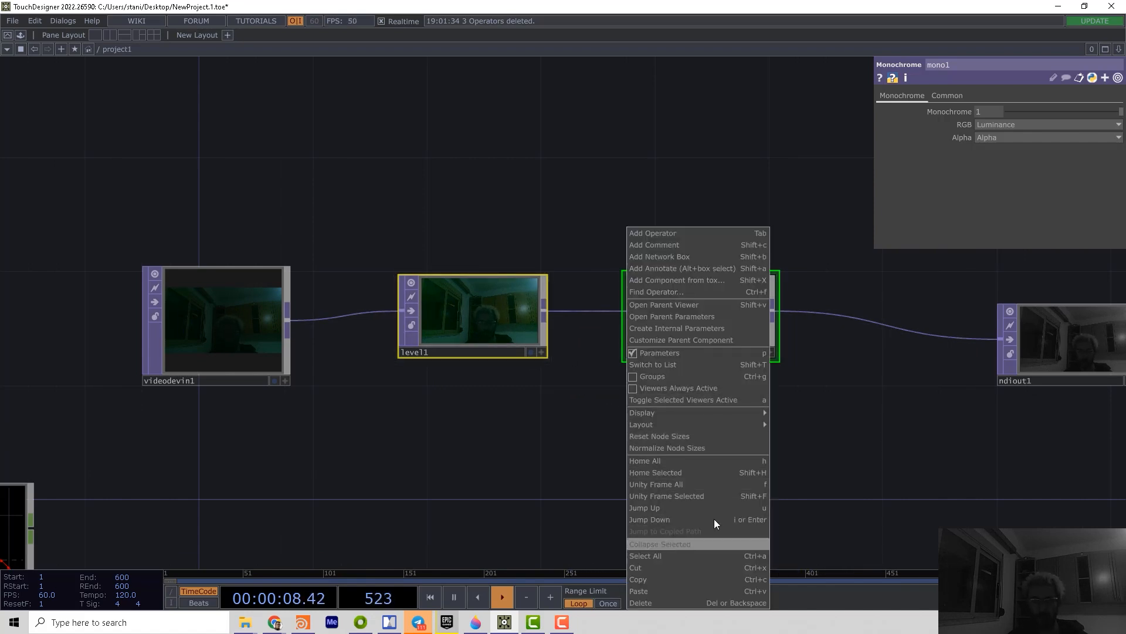
left_click(675, 549)
left_click_drag(581, 290, 507, 325)
scroll(431, 298, "up", 4)
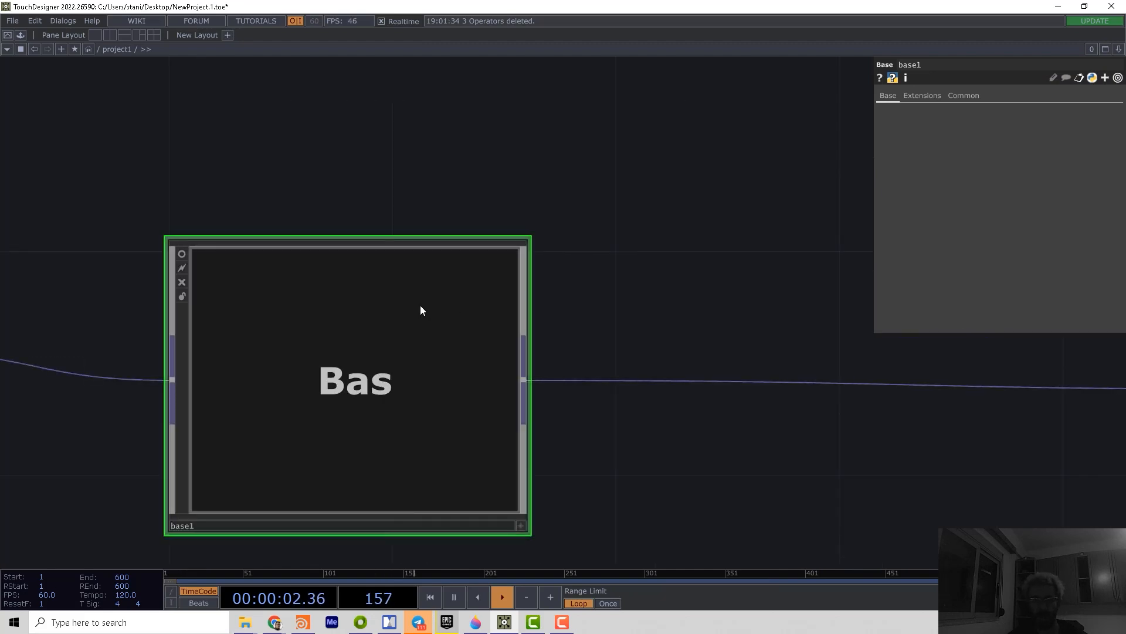
scroll(645, 235, "up", 2)
right_click(605, 227)
left_click(665, 245)
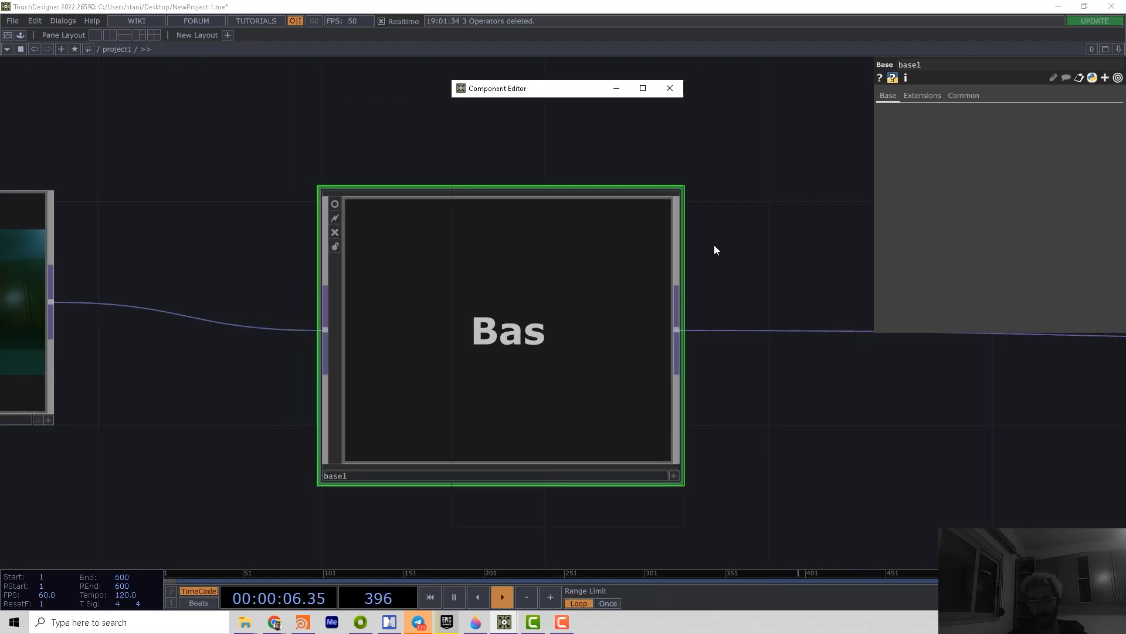
Add a Custom page with a Desaturate float parameter to base1
left_click(510, 161)
left_click(585, 146)
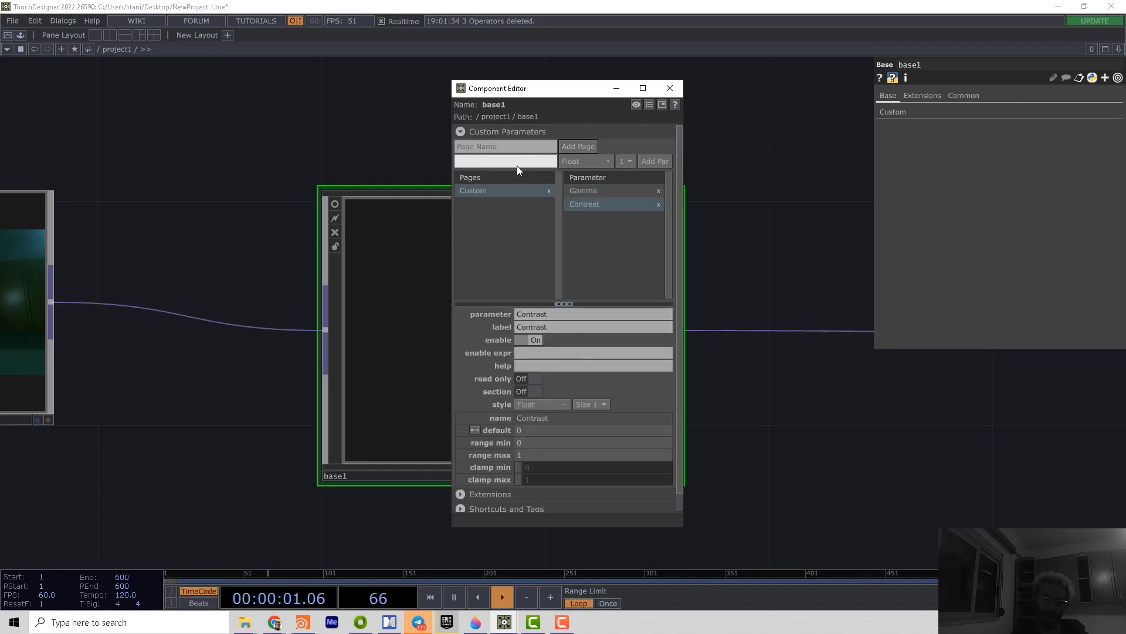
type("Desaturte")
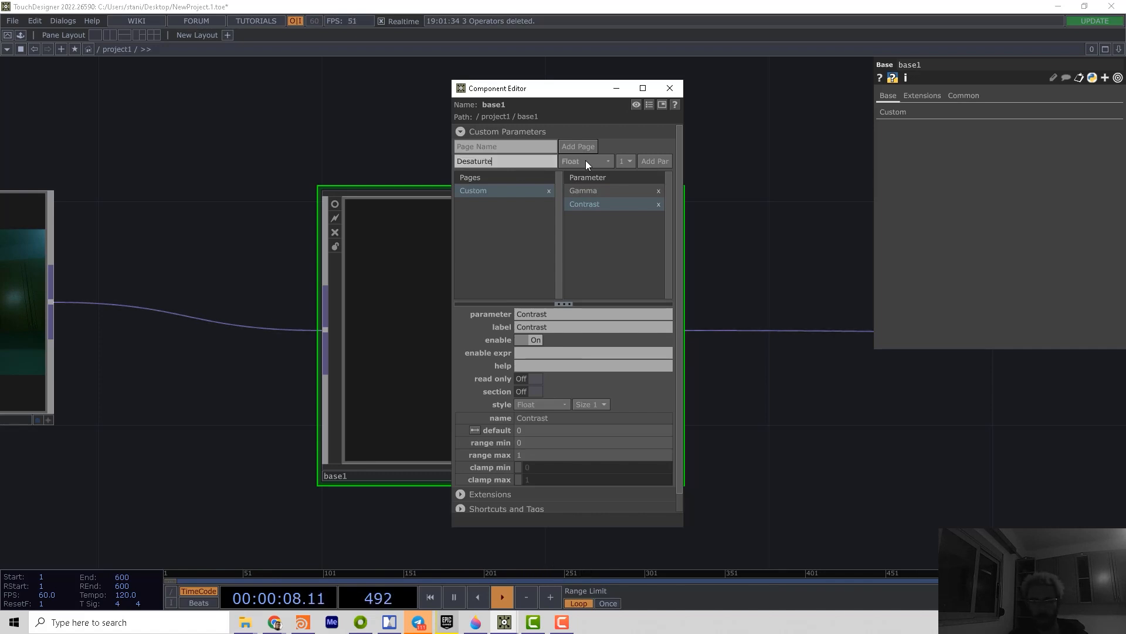
key("BackSpace")
type("ate")
key("Return")
left_click(671, 88)
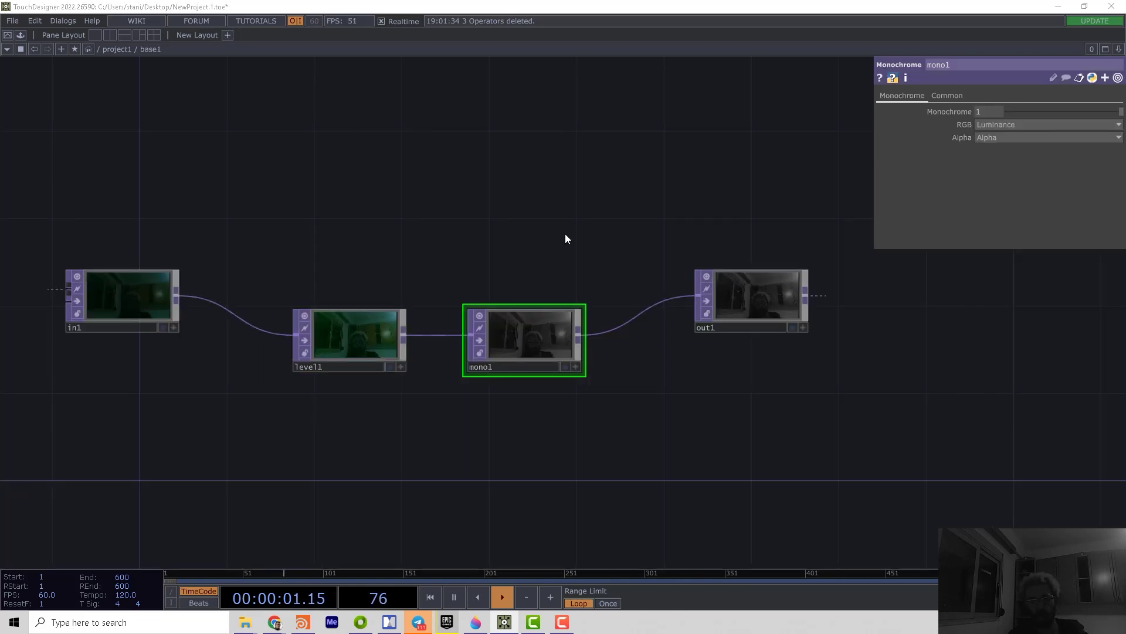
Inside base1, create a Parameter CHOP (par1) with an active viewer
double_click(565, 233)
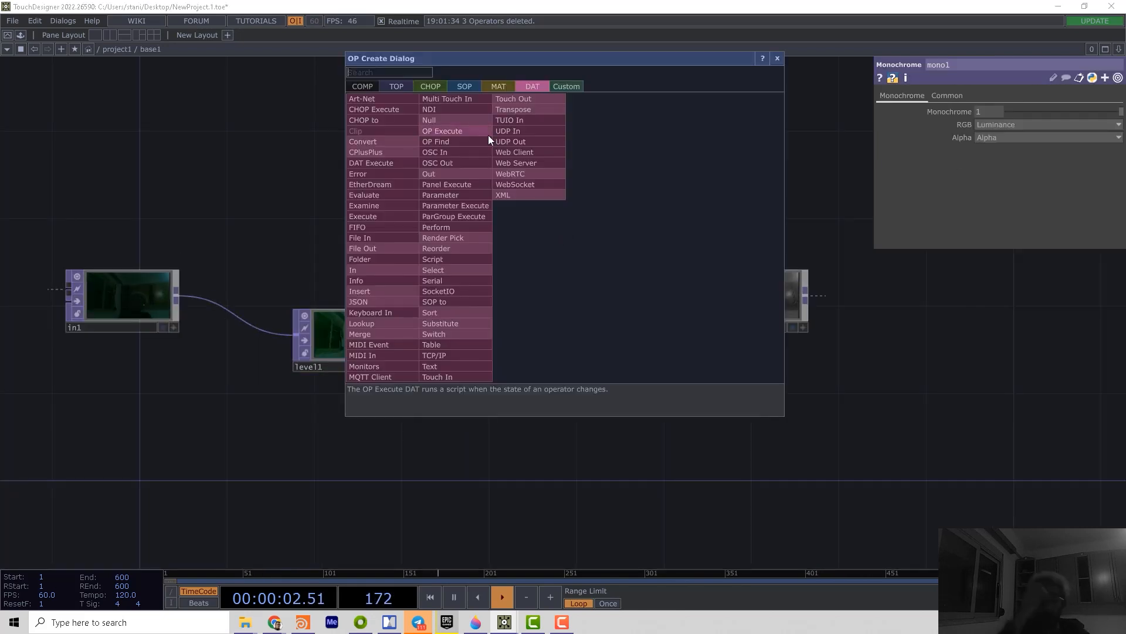
left_click(430, 85)
type("para")
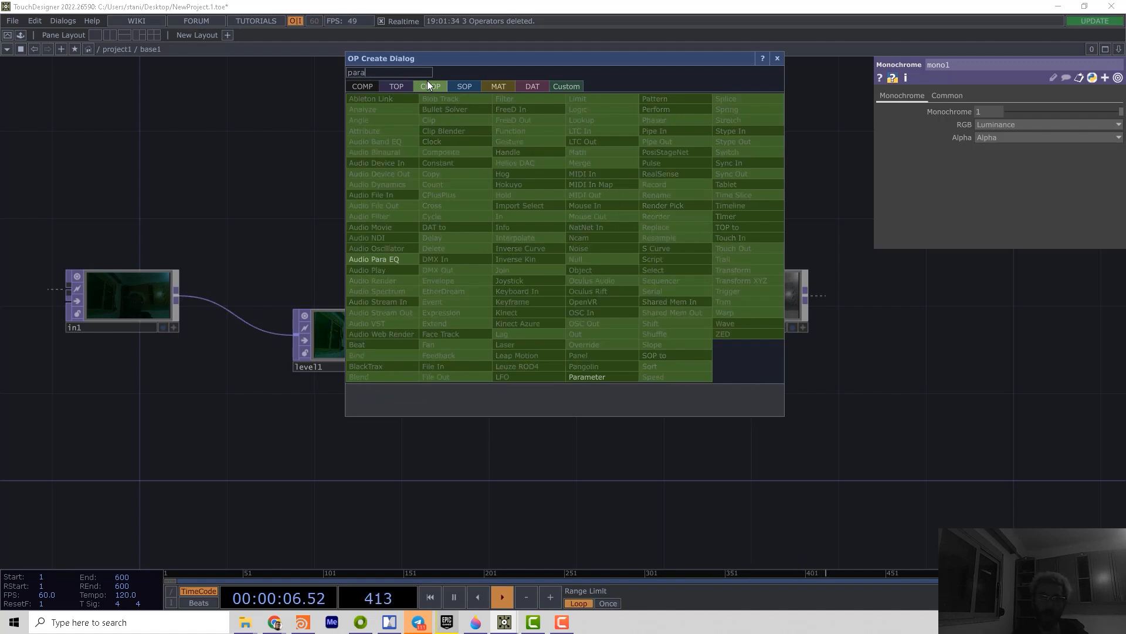
left_click(587, 378)
left_click(362, 197)
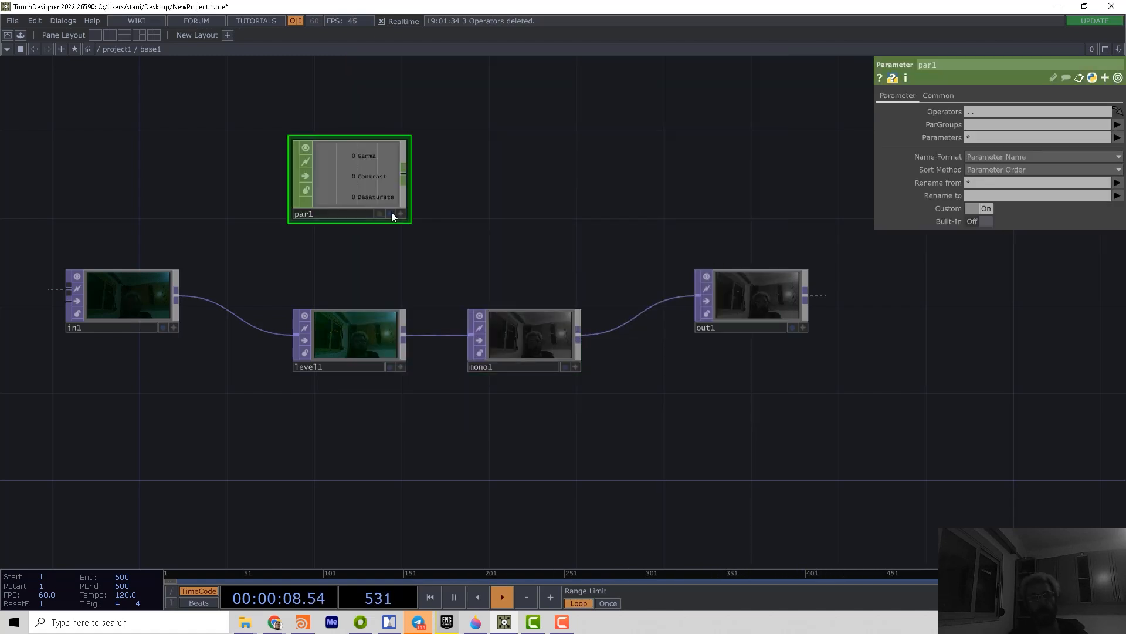
scroll(430, 254, "up", 2)
scroll(447, 219, "up", 2)
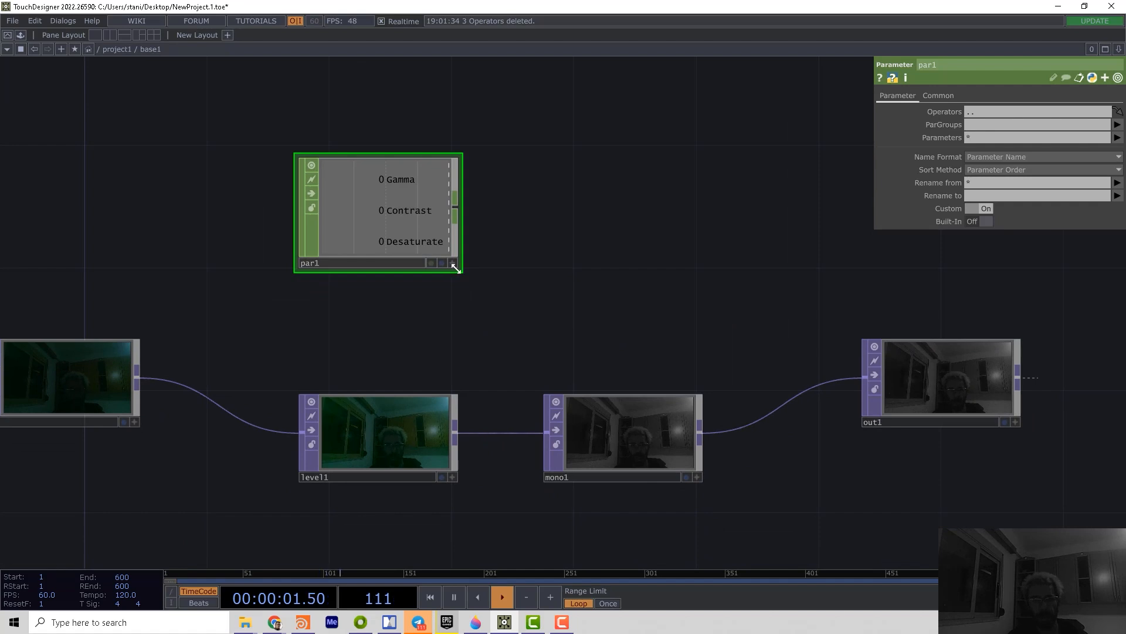
left_click(452, 263)
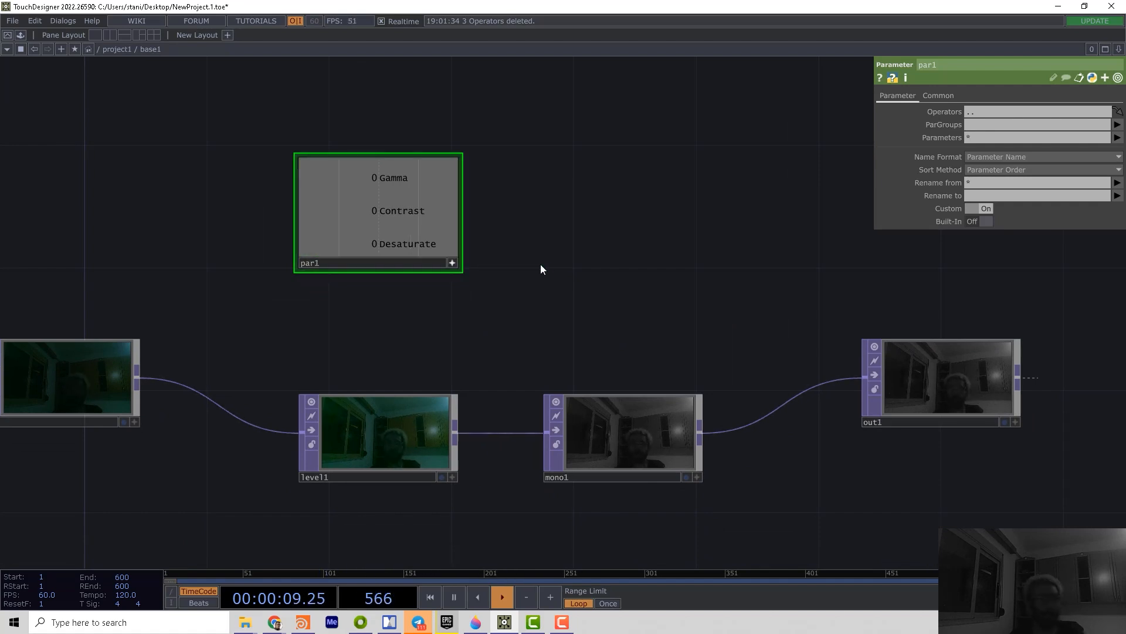
Check level1 and try adjusting Gamma, Contrast and Desaturate in par1's viewer
left_click(380, 426)
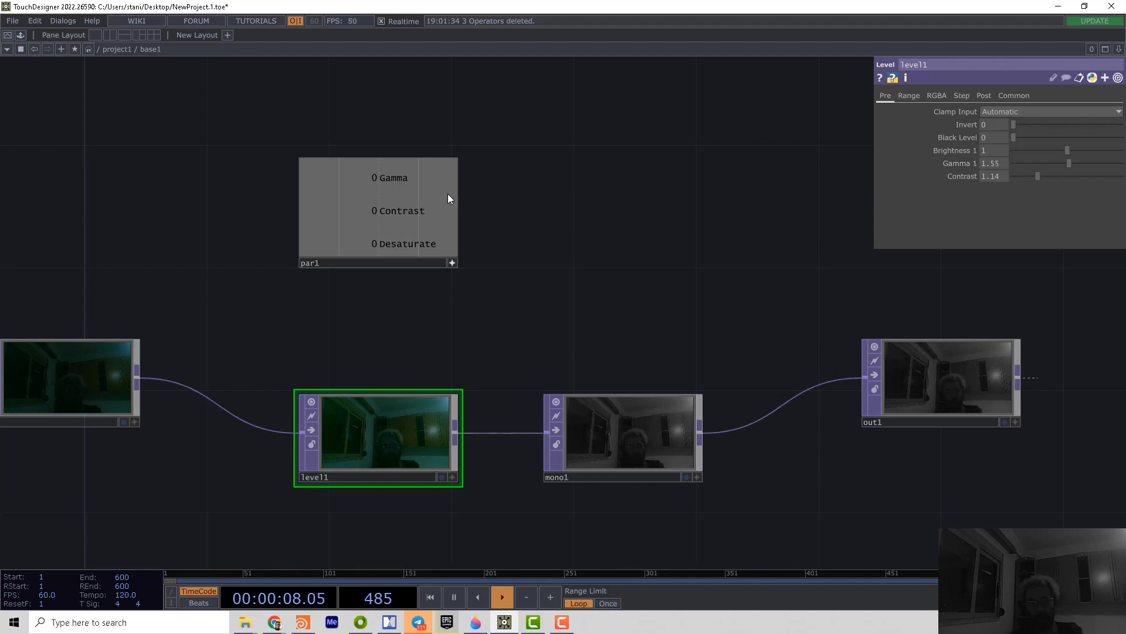
left_click_drag(441, 187, 376, 191)
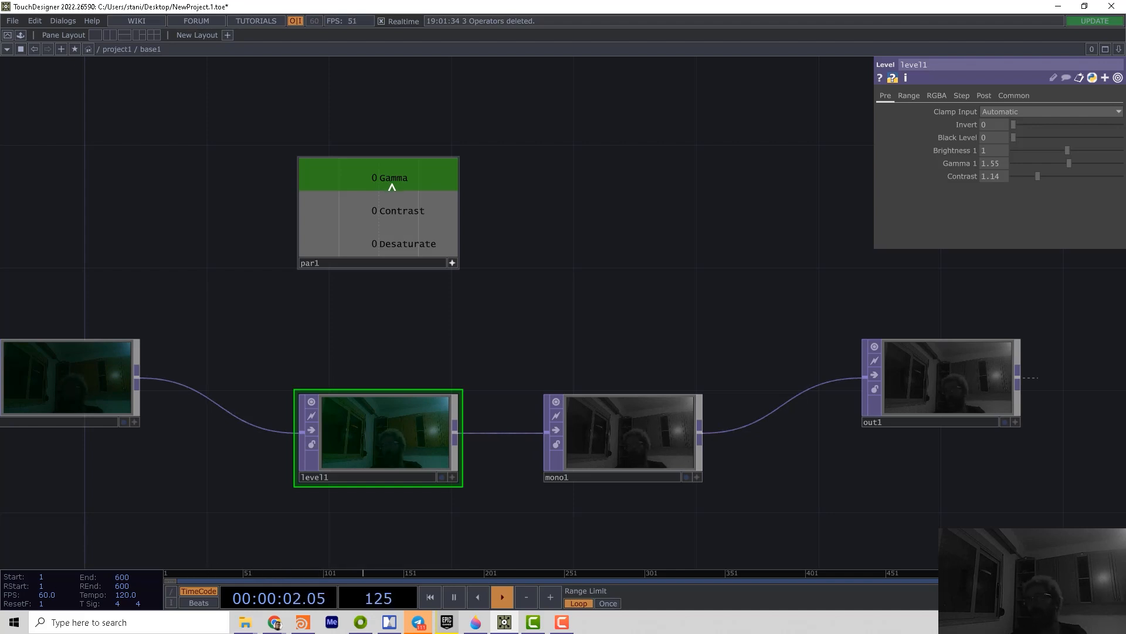
left_click(401, 218)
left_click(407, 243)
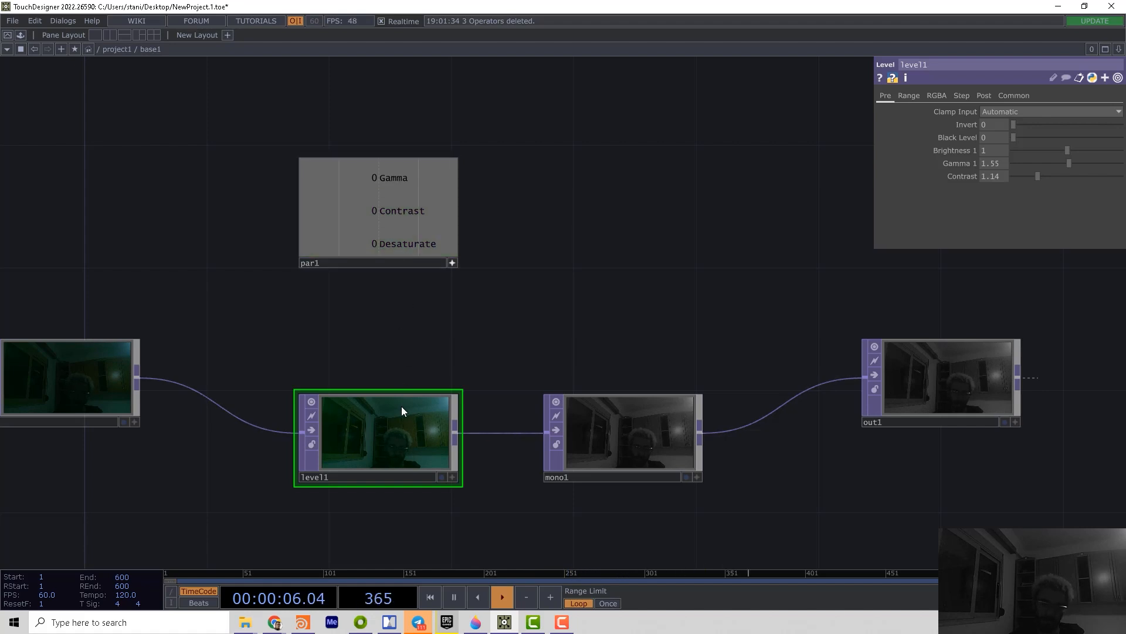
left_click(701, 478)
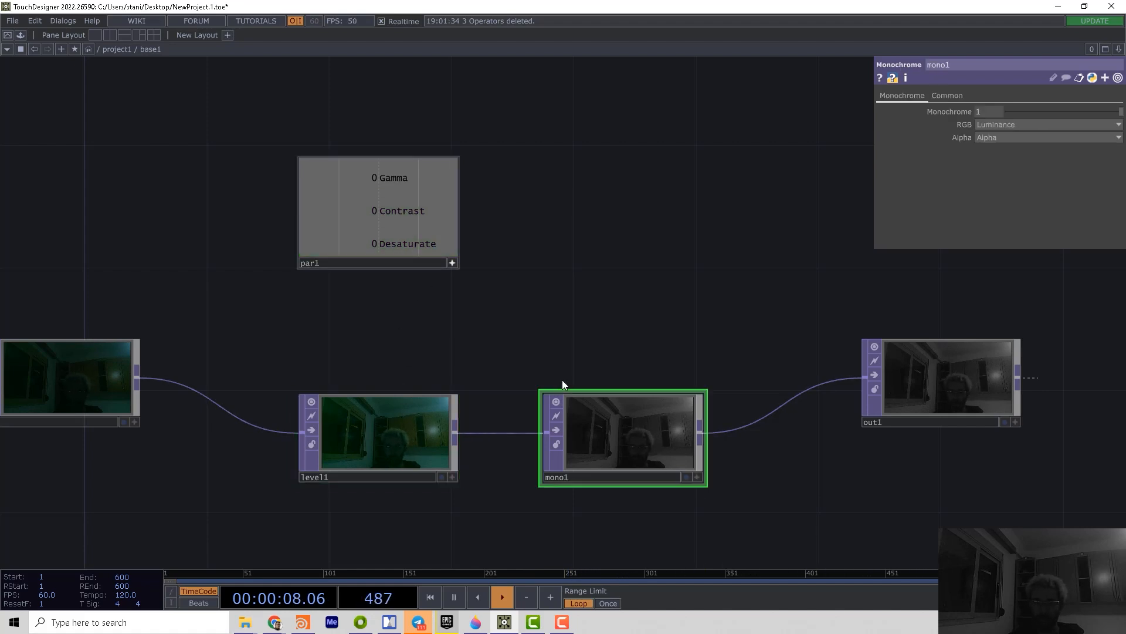
Append a Select CHOP to par1 keeping only the Desaturate channel
left_click(453, 262)
right_click(459, 217)
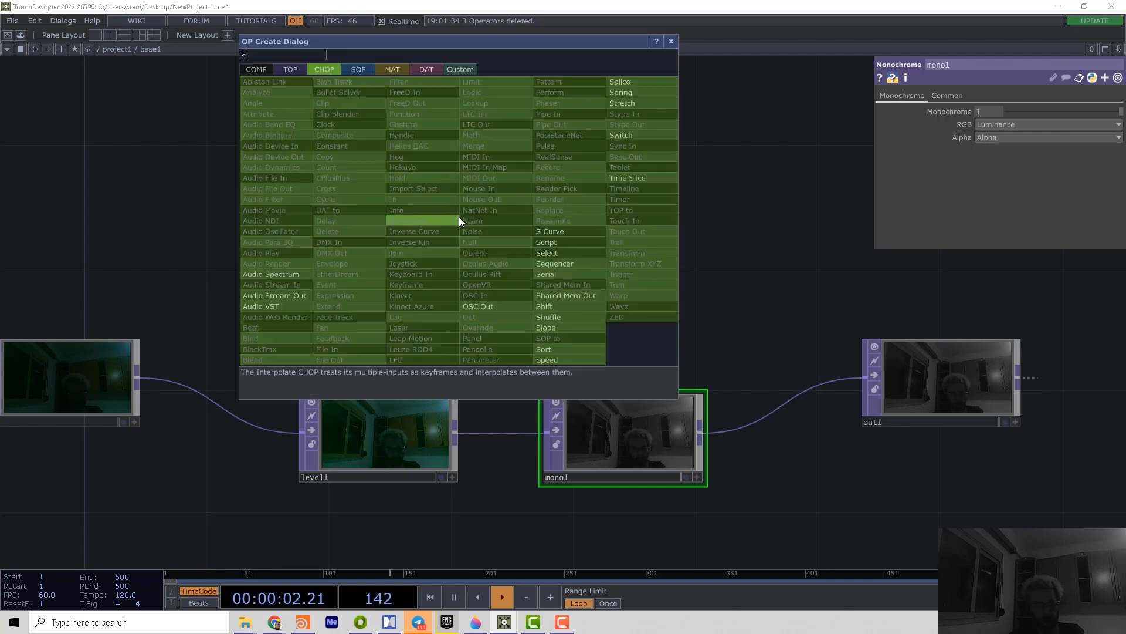
left_click(536, 261)
left_click(622, 219)
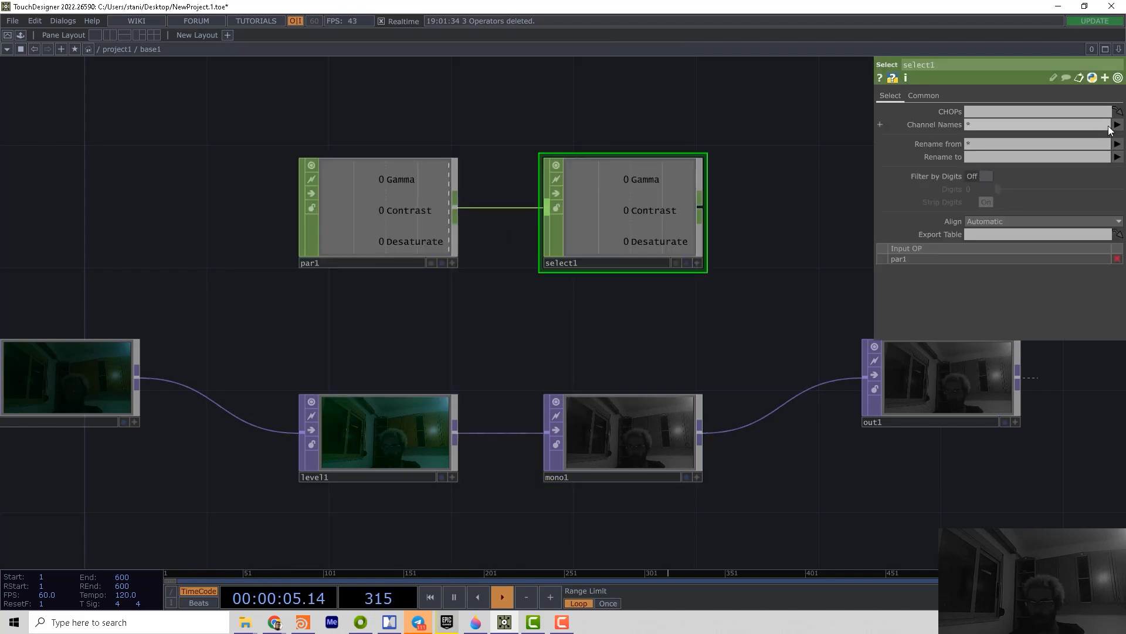
left_click(1118, 124)
left_click(1108, 176)
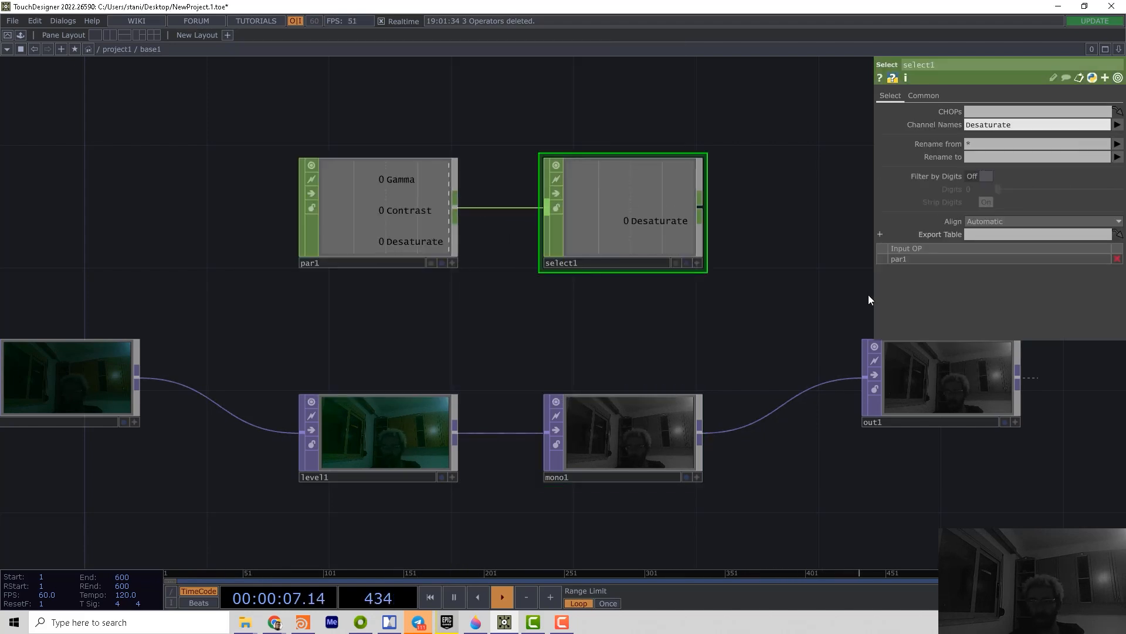
Bind select1's Desaturate channel to mono1's Monochrome as a CHOP reference
left_click(627, 436)
left_click(696, 262)
mouse_move(651, 221)
left_mouse_down()
mouse_move(903, 108)
mouse_move(977, 111)
left_mouse_up()
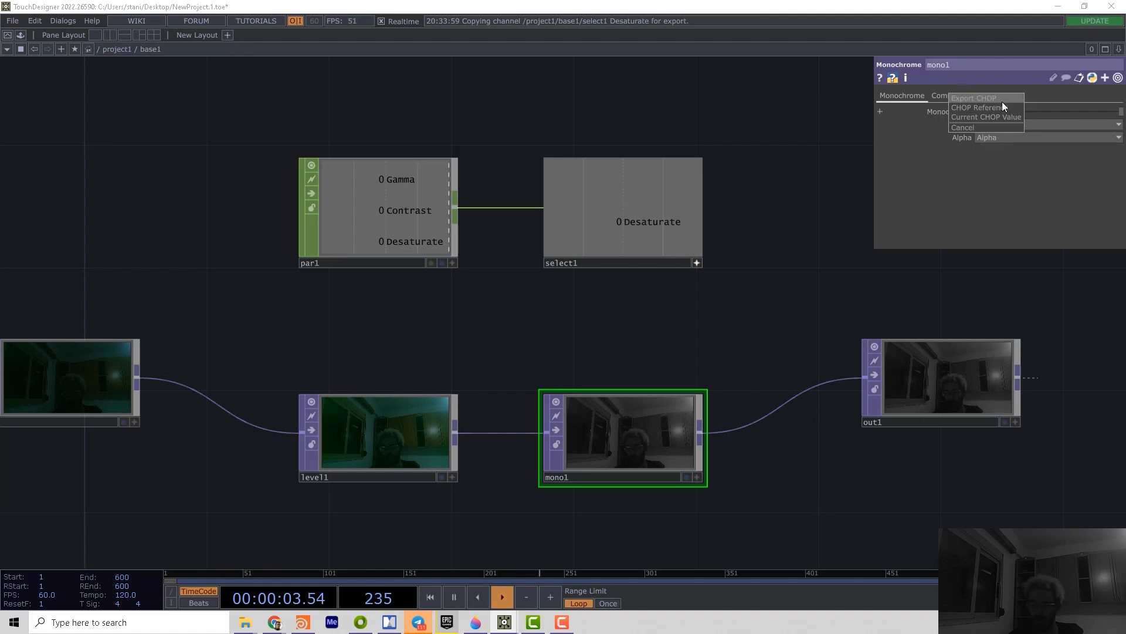
left_click(985, 108)
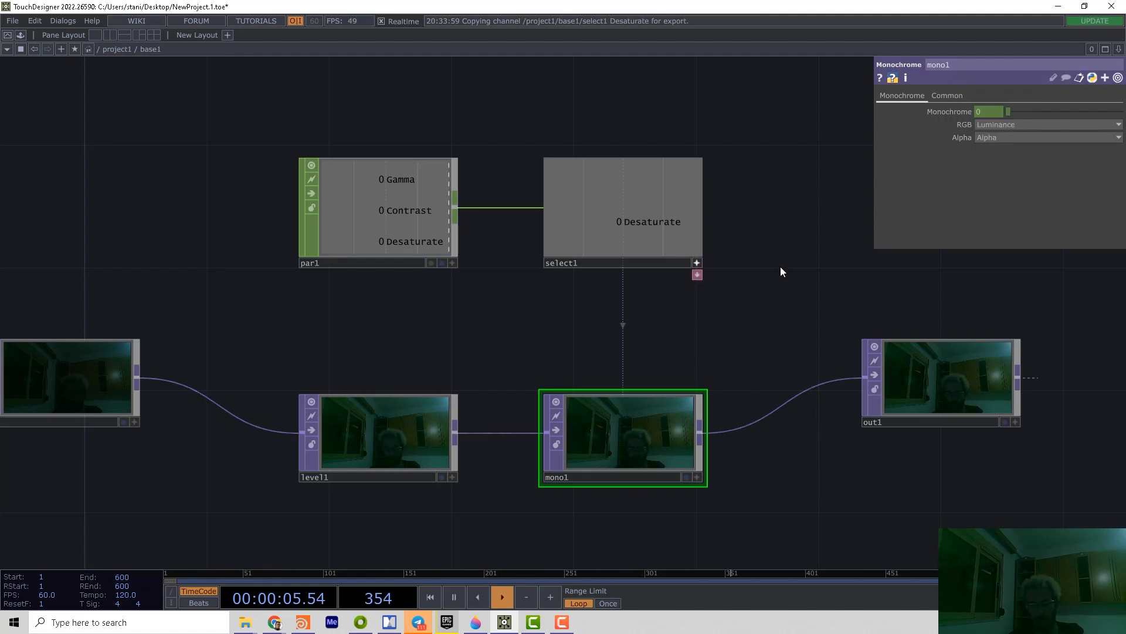
At the top level, raise base1's Desaturate to 1 and frame all operators
key("u")
left_click_drag(1019, 154, 1122, 154)
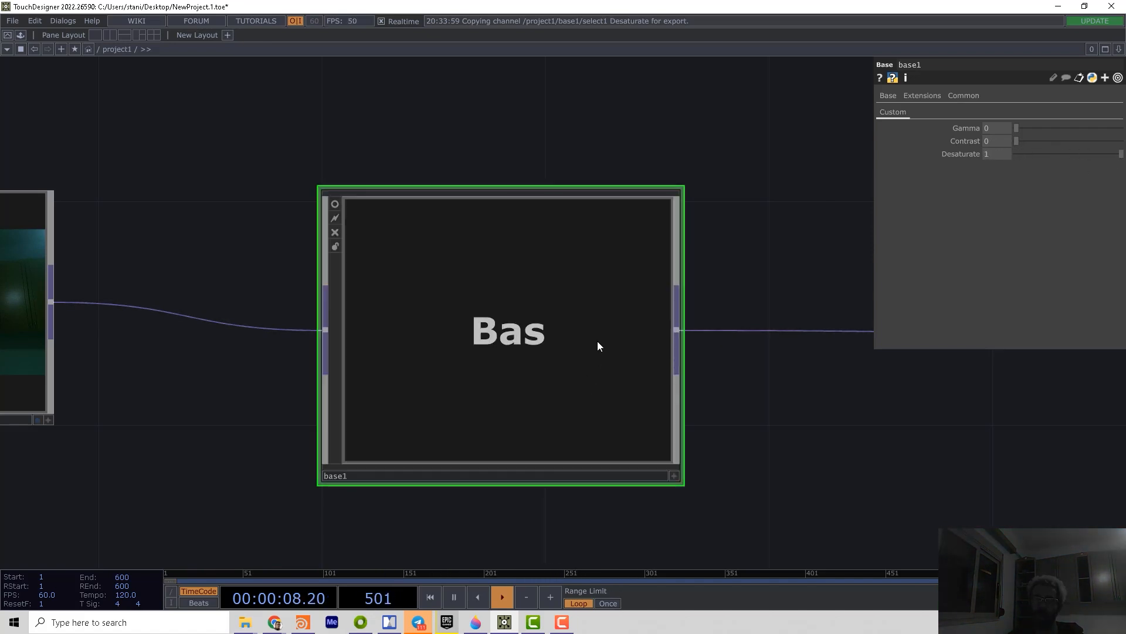
scroll(694, 315, "down", 2)
mouse_move(693, 264)
left_mouse_down()
mouse_move(618, 322)
mouse_move(520, 331)
left_mouse_up()
scroll(617, 322, "down", 2)
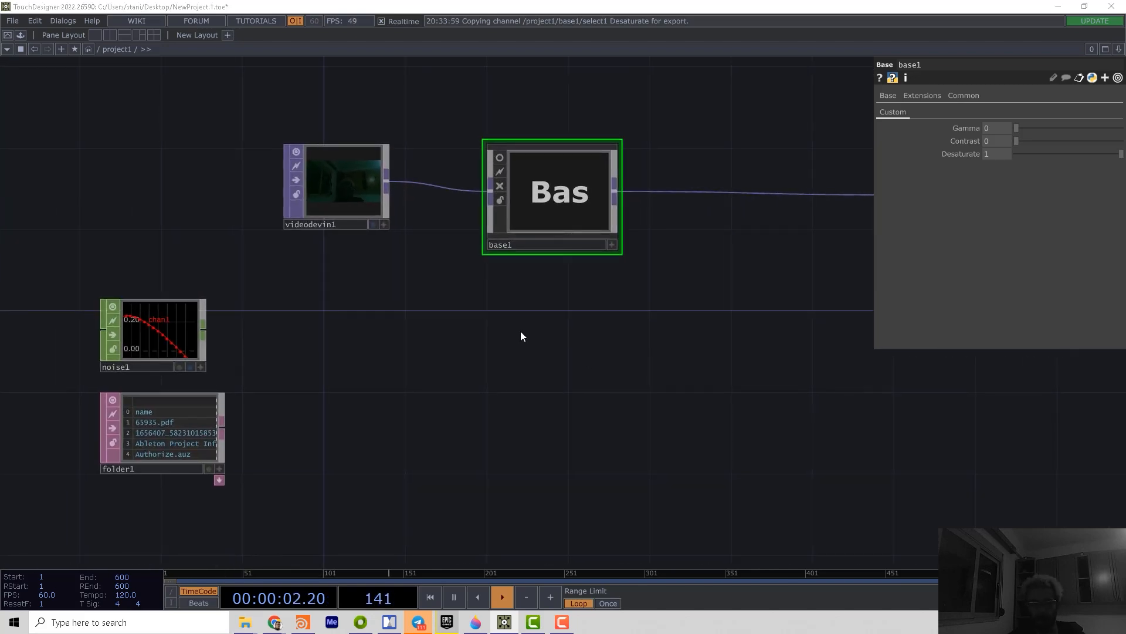
Create a Circle TOP (circle1) in the top-level network
key("Tab")
left_click(351, 183)
type("s")
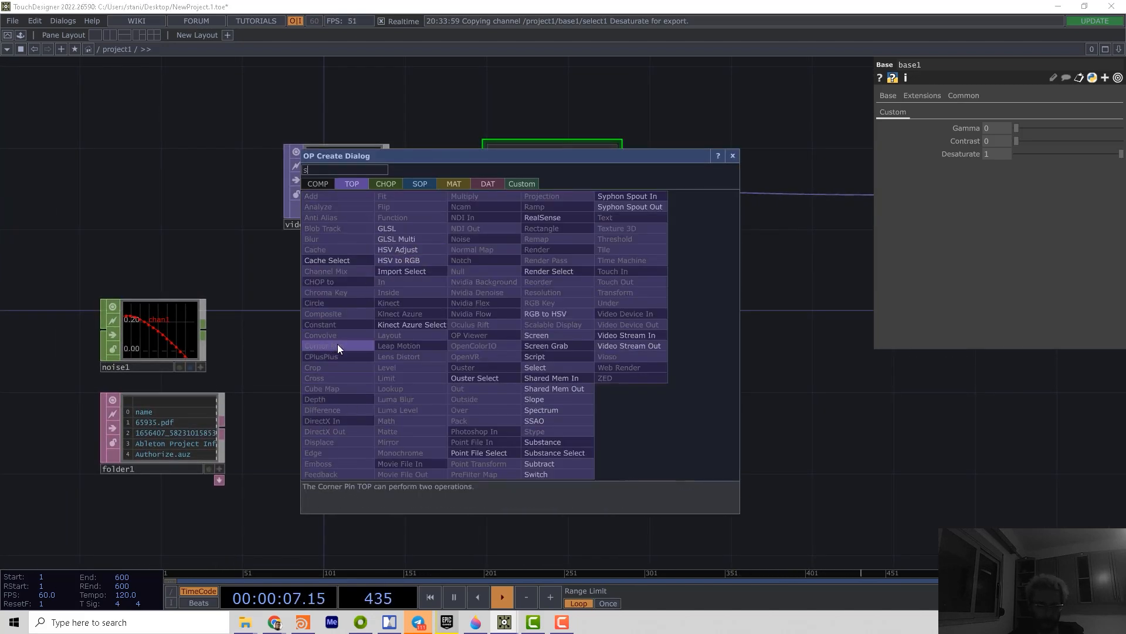
left_click(330, 300)
scroll(605, 360, "up", 3)
scroll(605, 359, "up", 3)
scroll(533, 340, "down", 5)
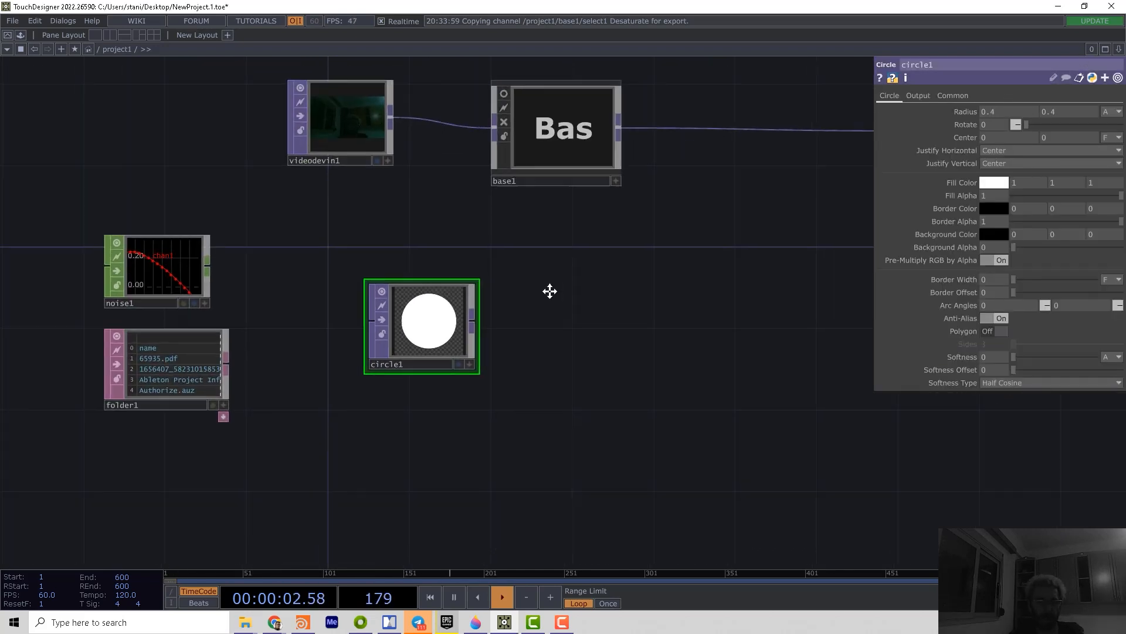
scroll(547, 290, "down", 2)
Create an Audio Device In CHOP (audiodevin1) capturing live sound
key("Tab")
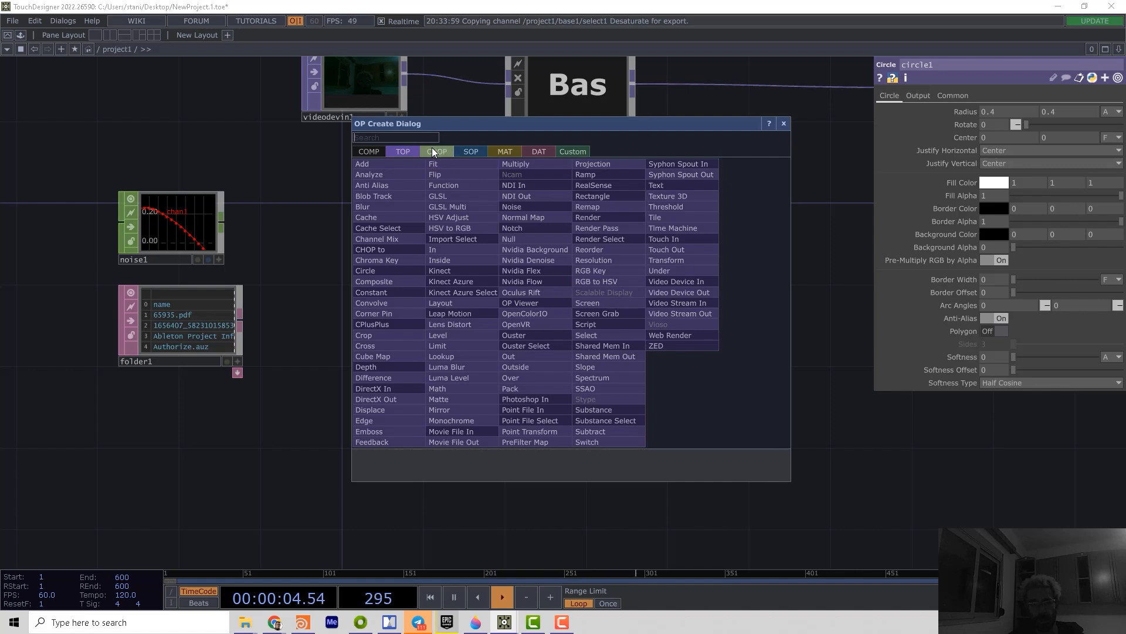
left_click(436, 150)
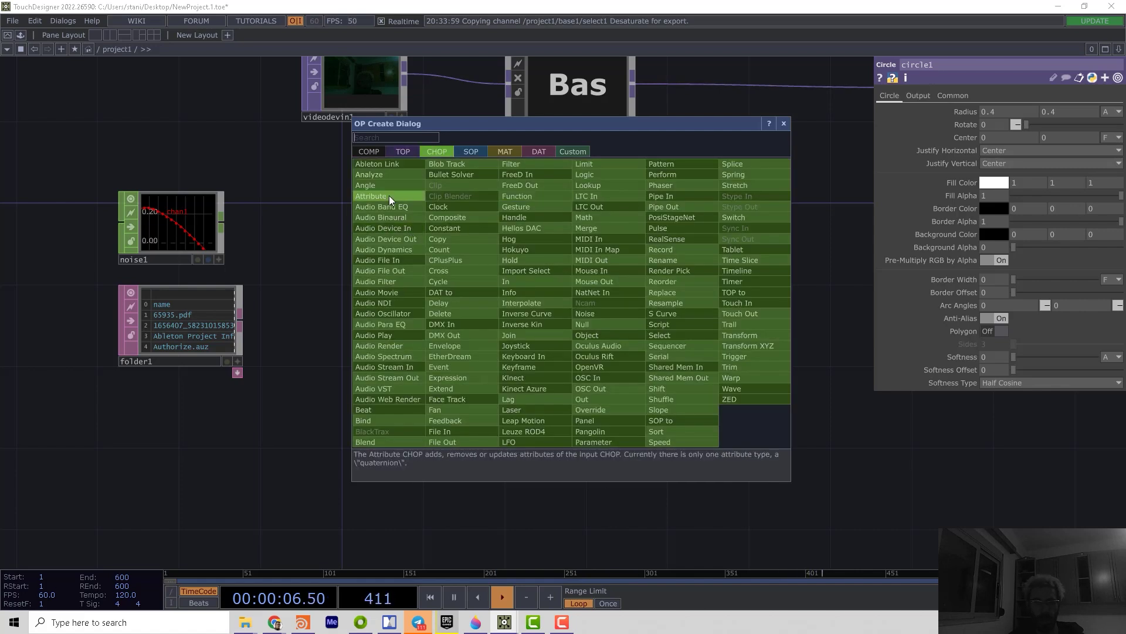
left_click(387, 229)
left_click(414, 441)
scroll(494, 401, "up", 3)
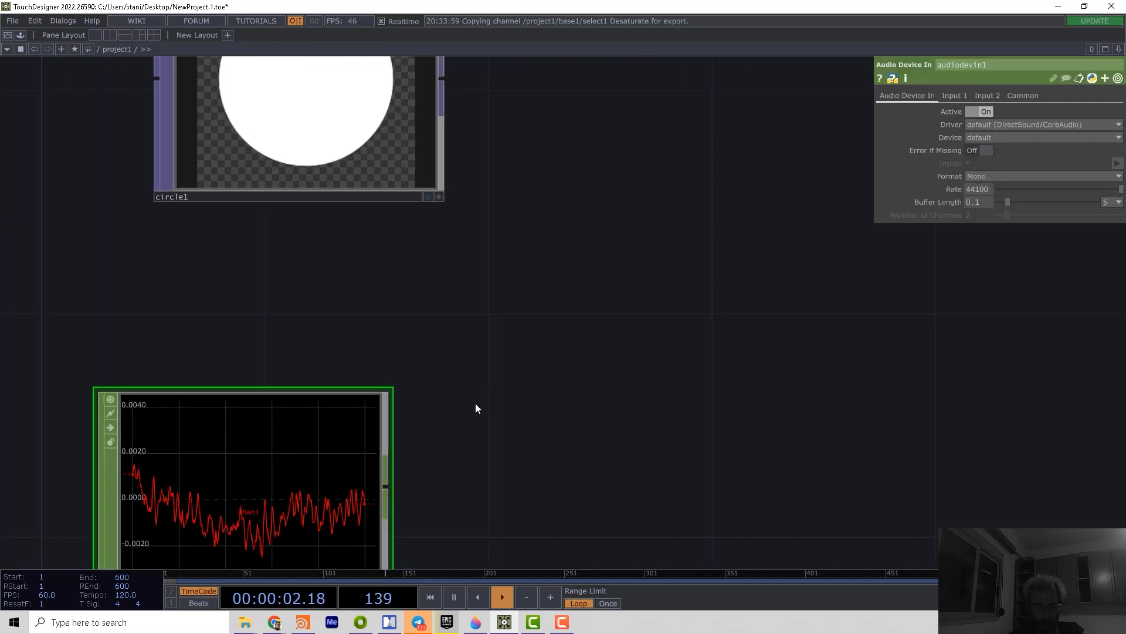
scroll(480, 398, "up", 3)
scroll(500, 339, "down", 2)
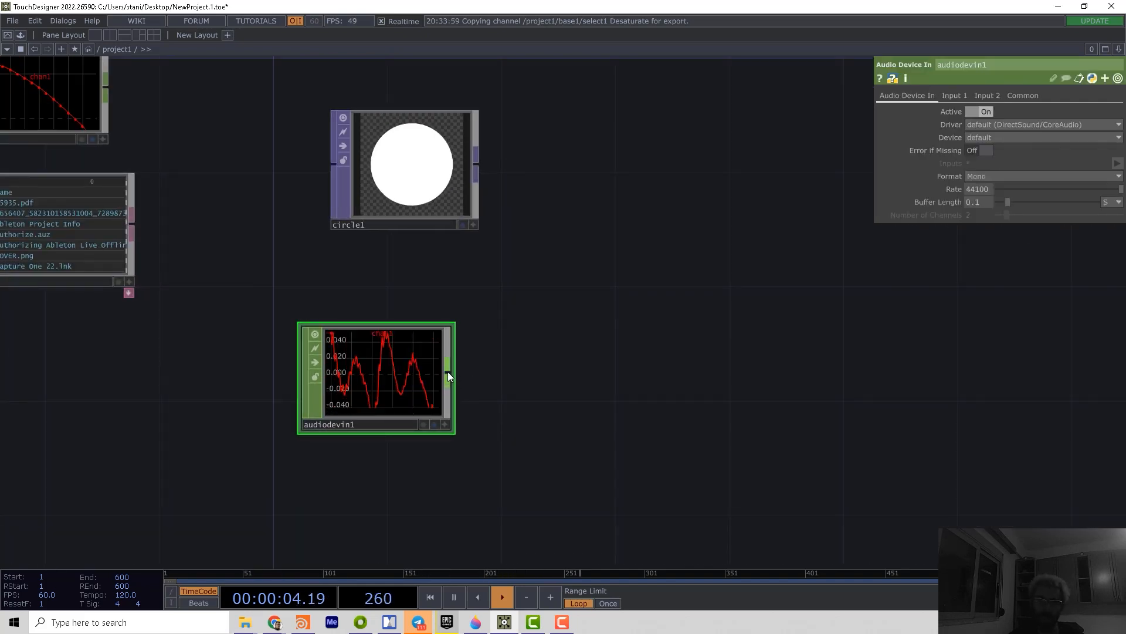
Feed audiodevin1 into an Analyze CHOP set to RMS Power with a live viewer
right_click(449, 371)
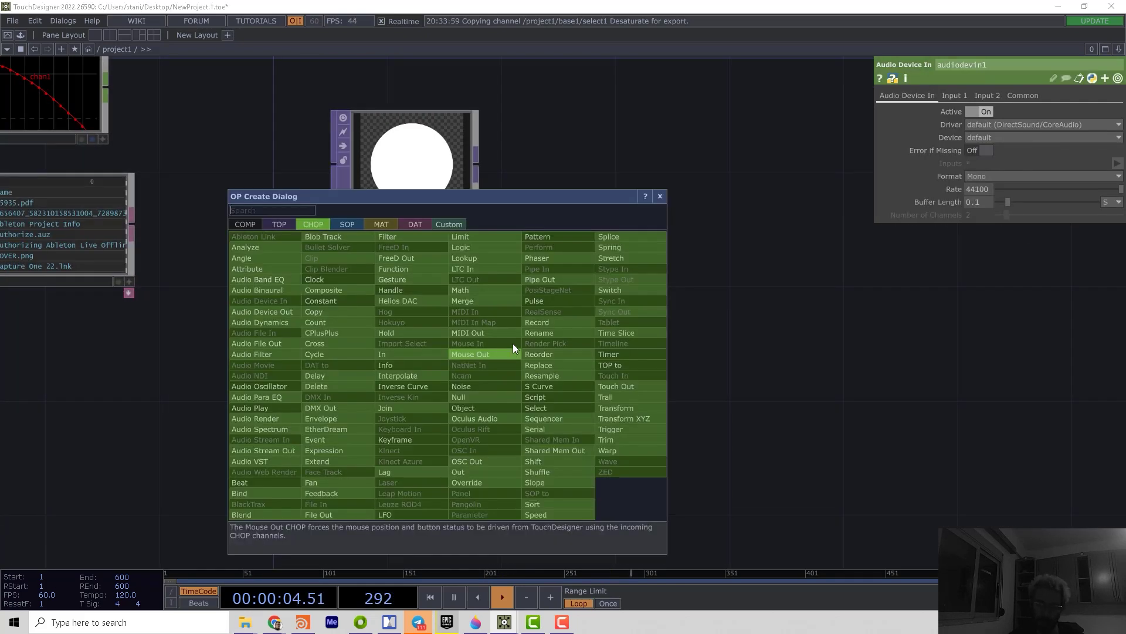
left_click(270, 251)
left_click(581, 378)
left_click(1047, 111)
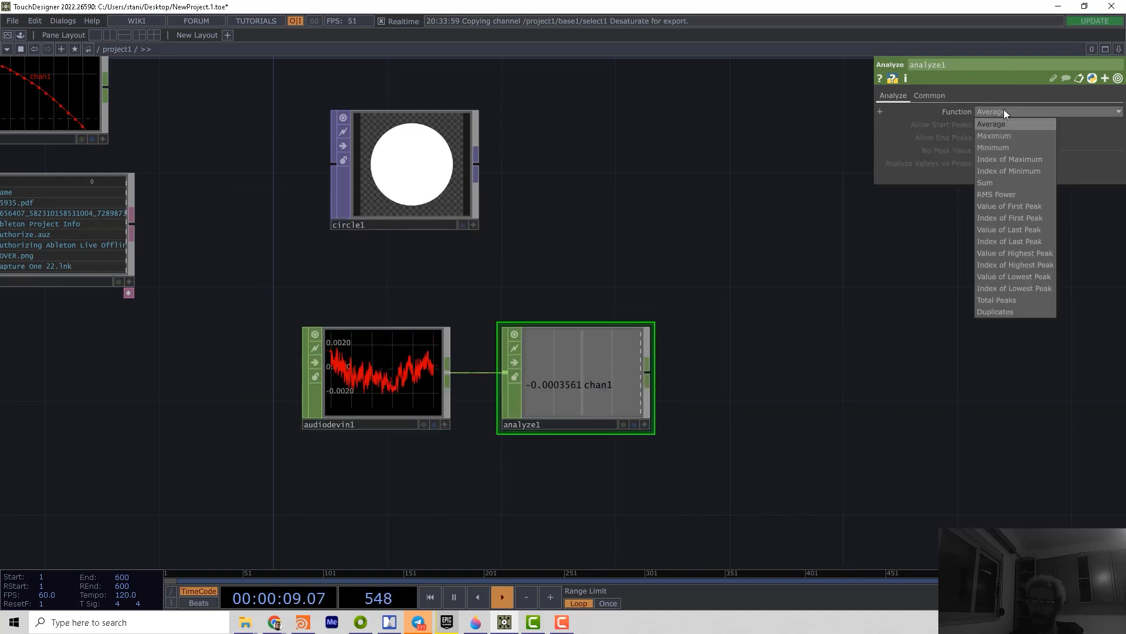
left_click(1011, 194)
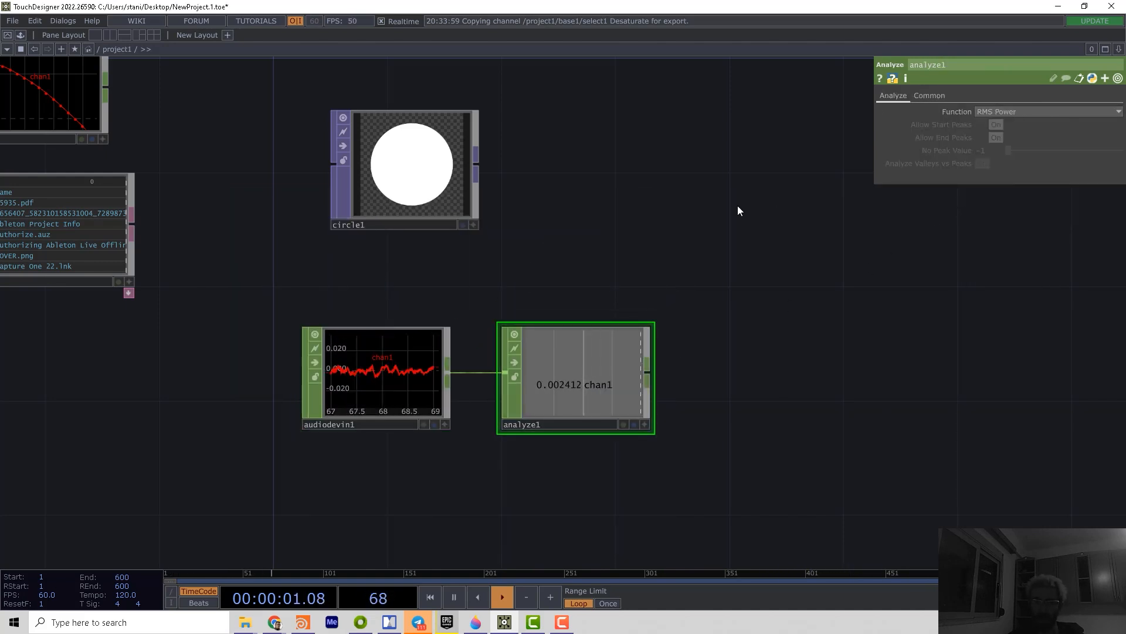
left_click(405, 168)
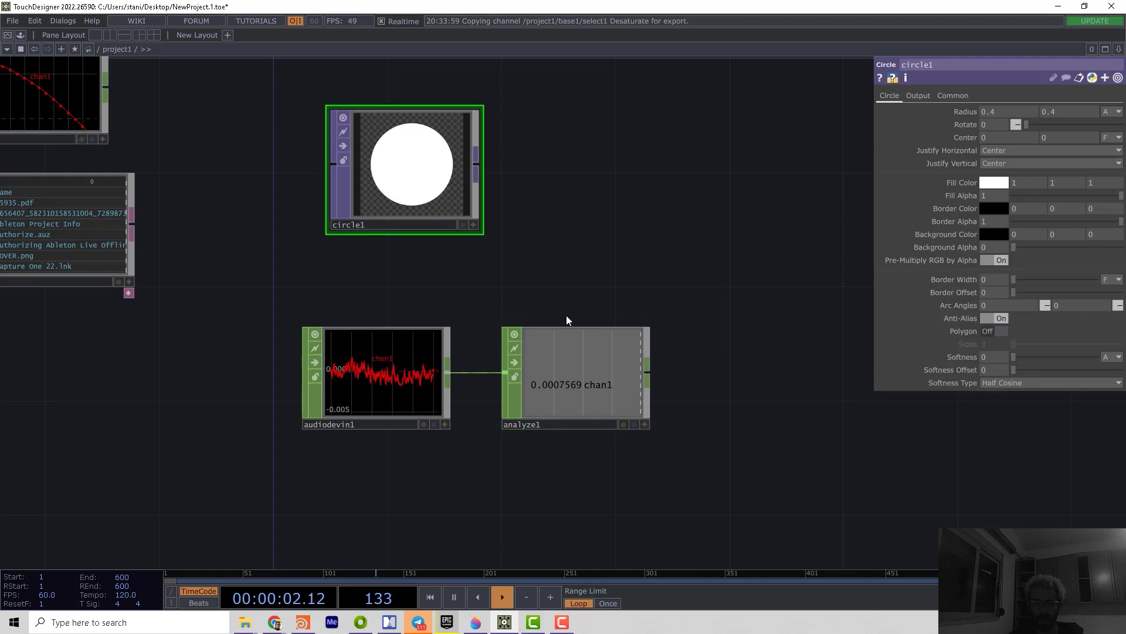
left_click(644, 424)
Append null1, export its channel to circle1's radius and display the circle as background
left_click(546, 382)
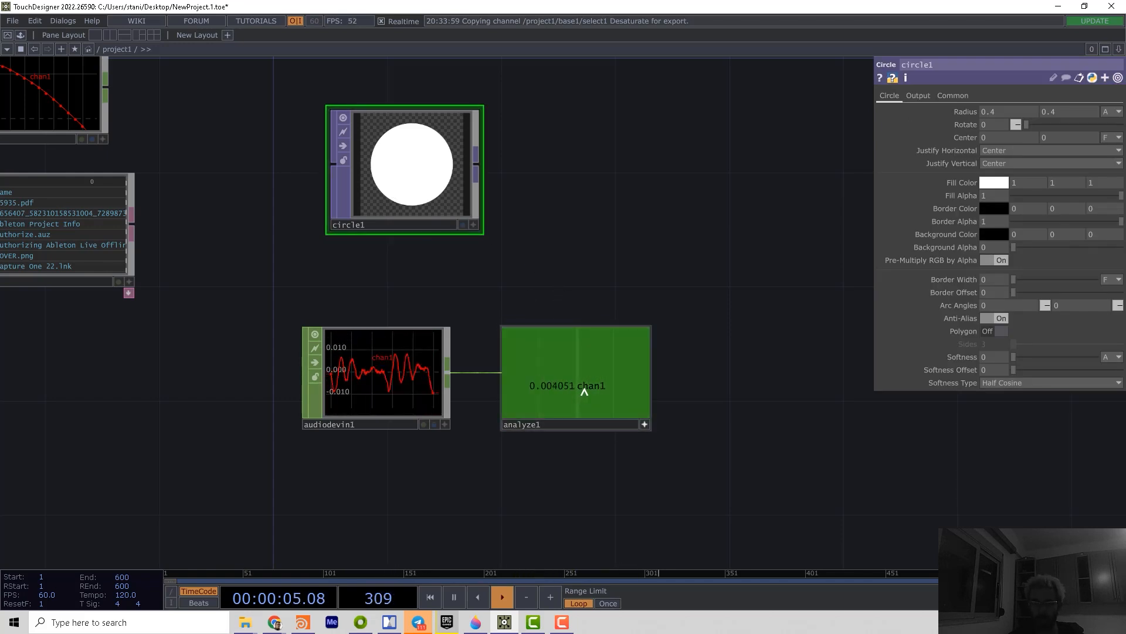
left_click(766, 383)
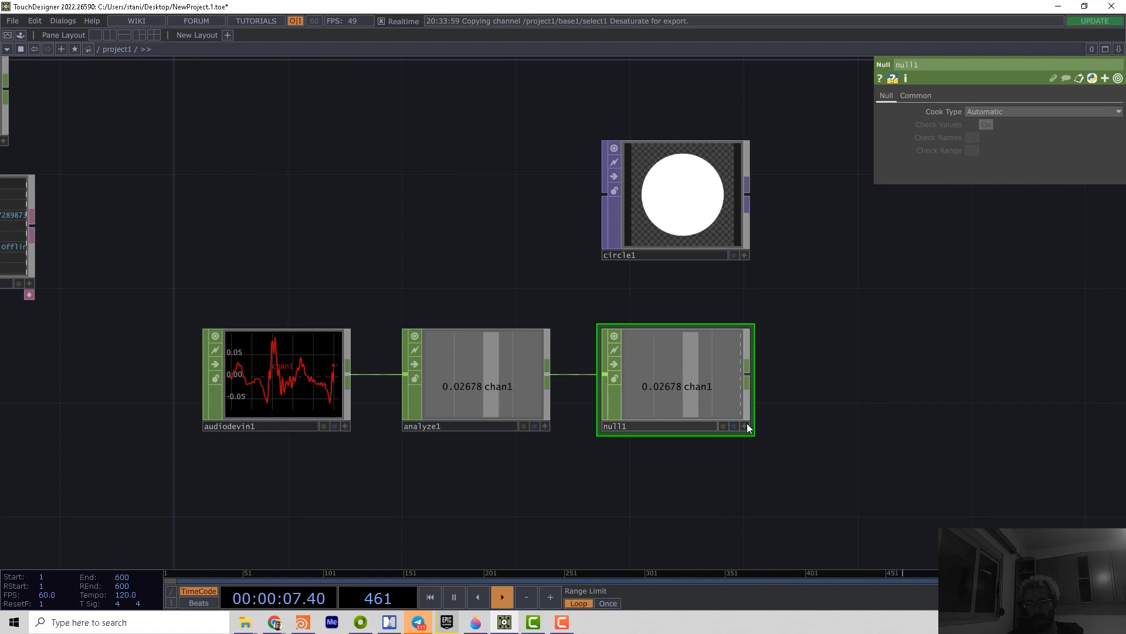
left_click(744, 425)
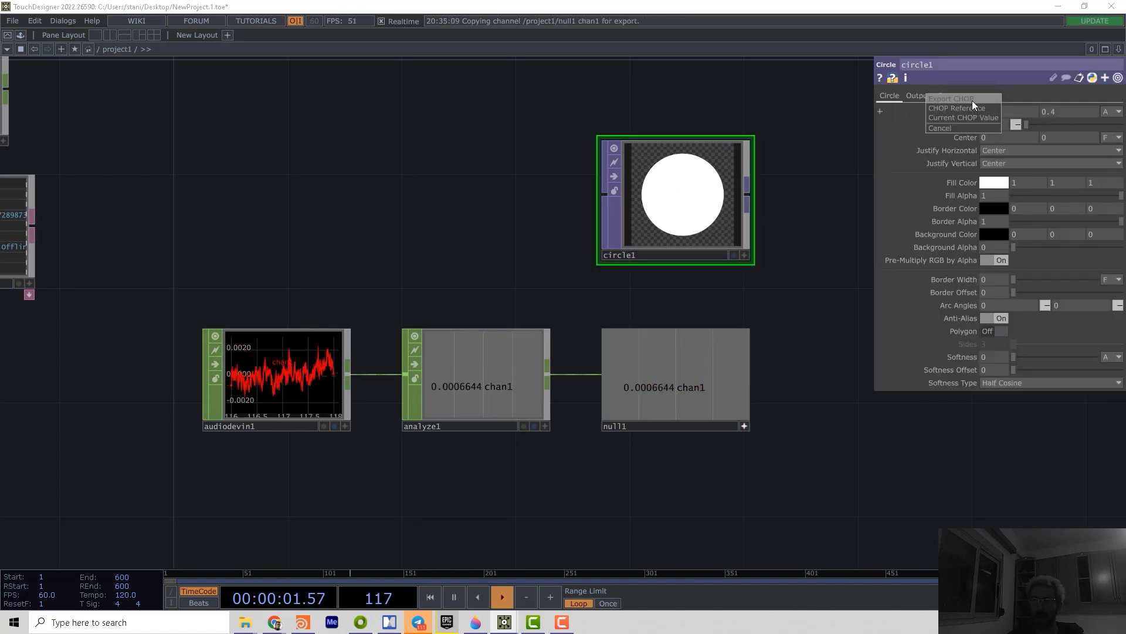
left_click(746, 424)
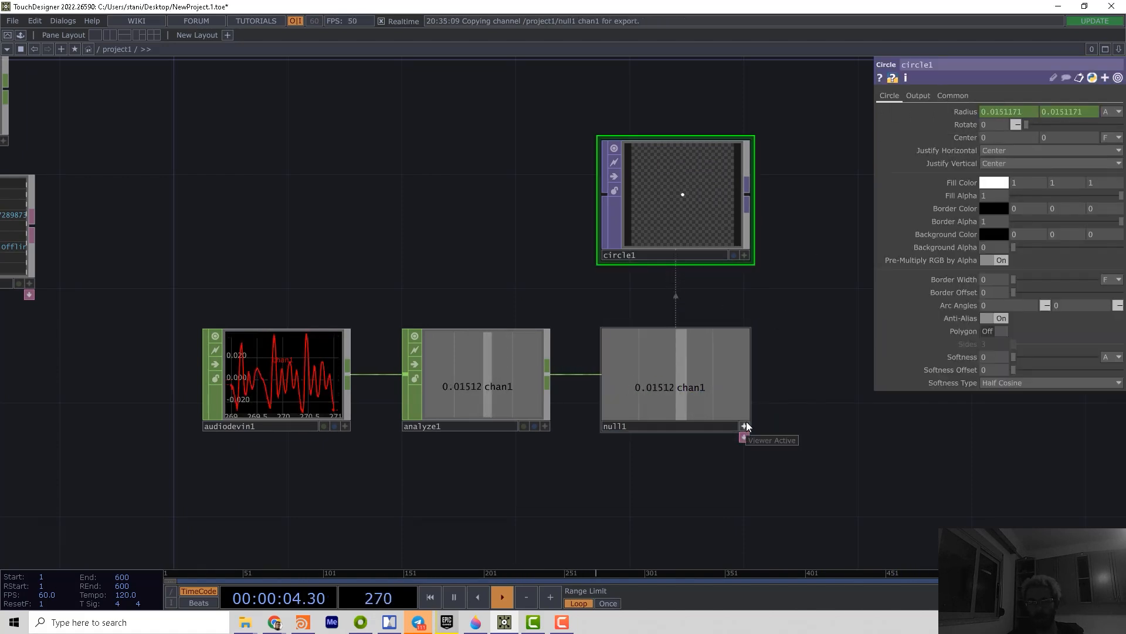
left_click(745, 426)
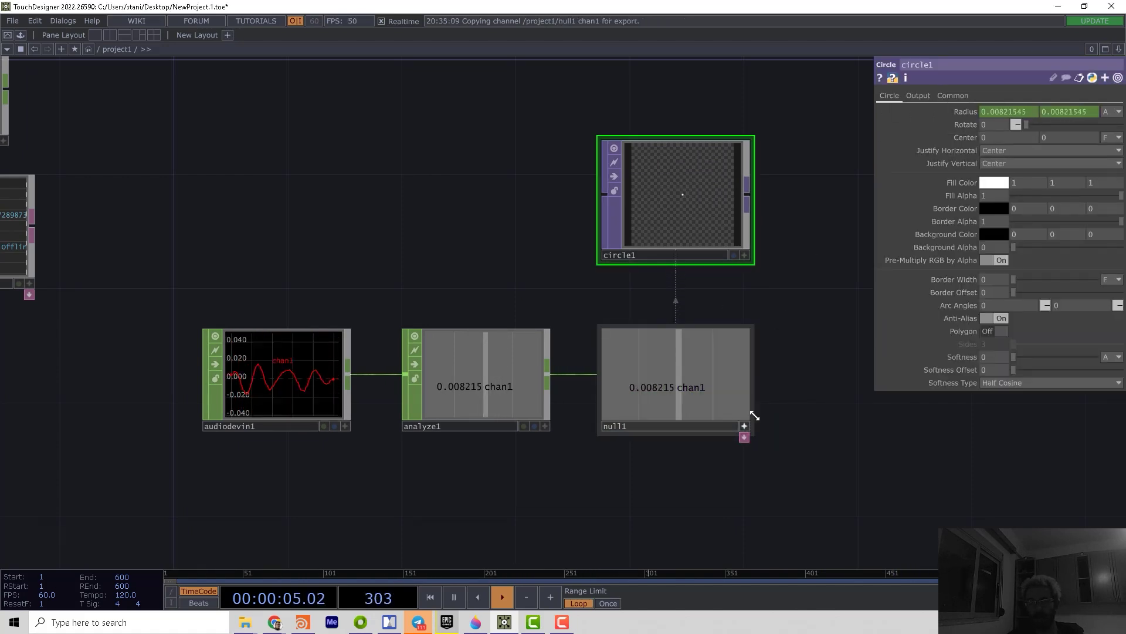
left_click(733, 256)
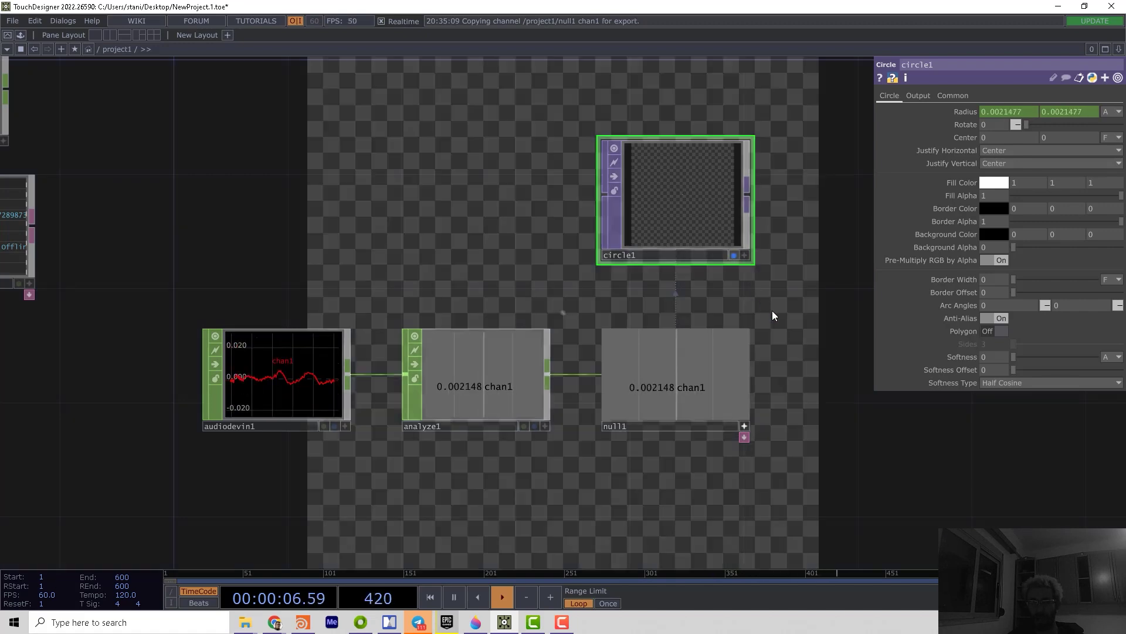
left_click(744, 424)
scroll(776, 391, "down", 2)
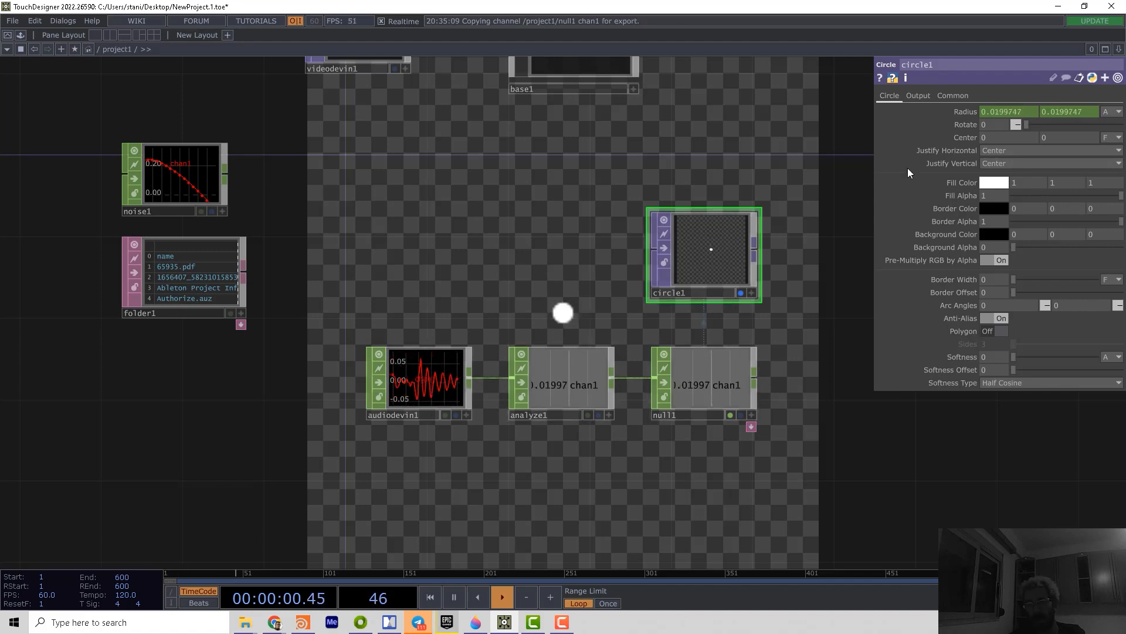
left_click_drag(563, 370, 597, 519)
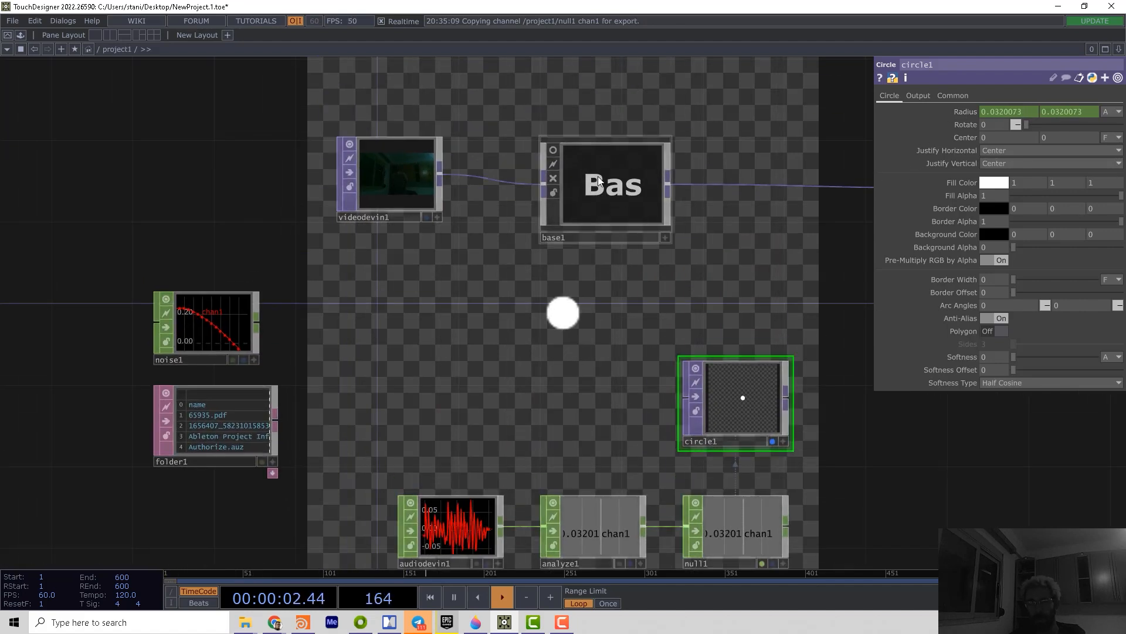
left_click_drag(617, 458, 514, 308)
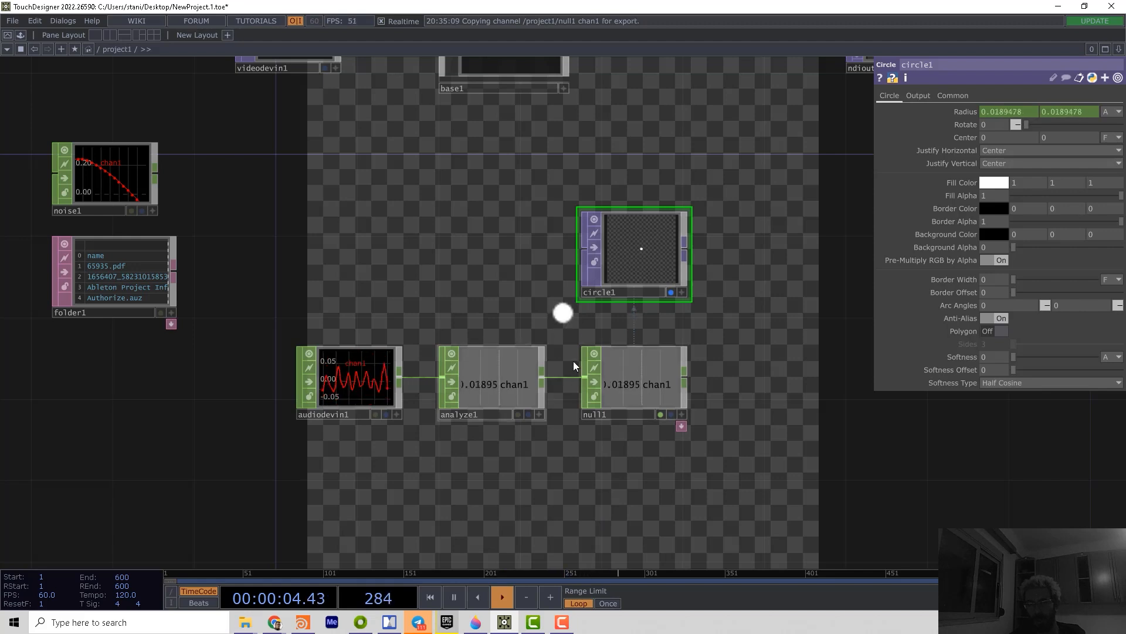
left_click_drag(720, 282, 736, 398)
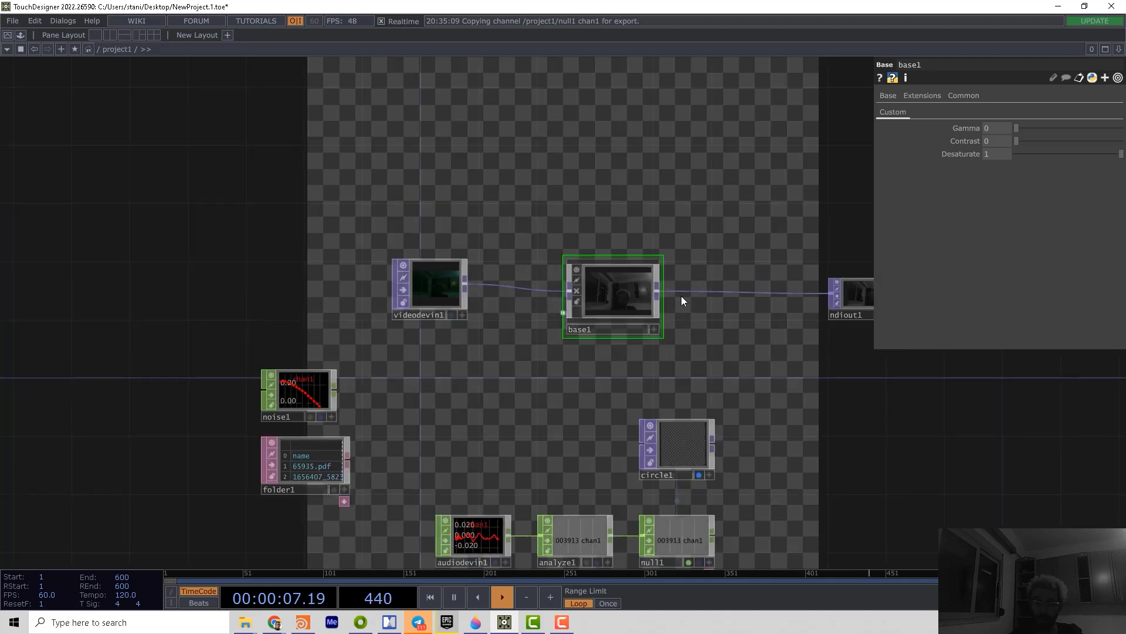
Nudge videodevin1 right and review the ndiout1 and base1 parameters for the grayscale feed
left_click_drag(334, 265, 377, 265)
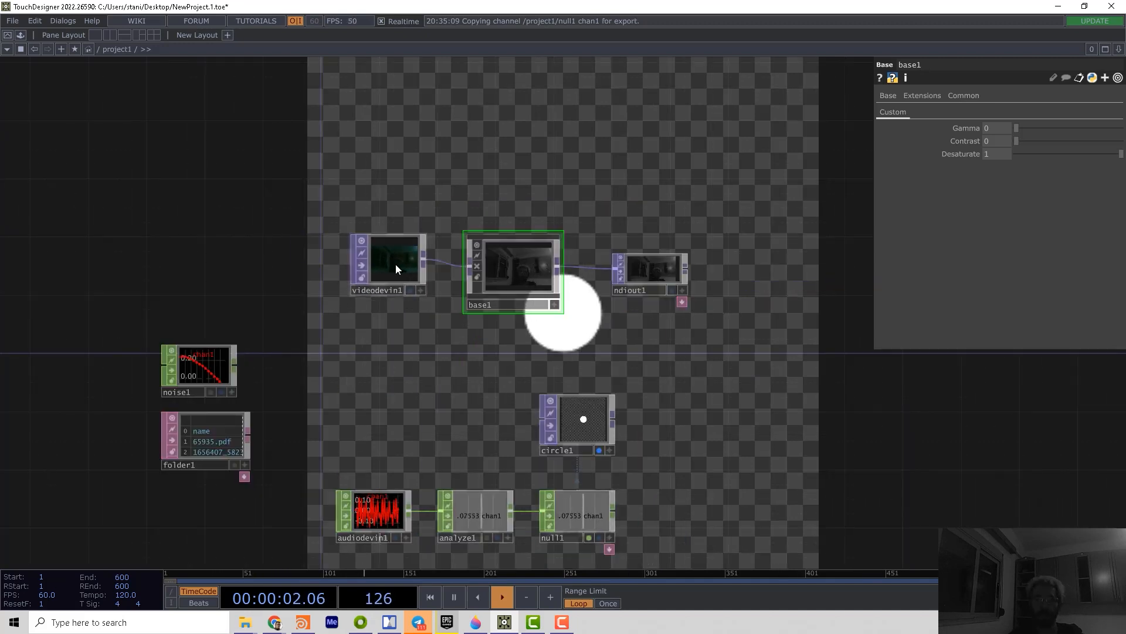
left_click(651, 273)
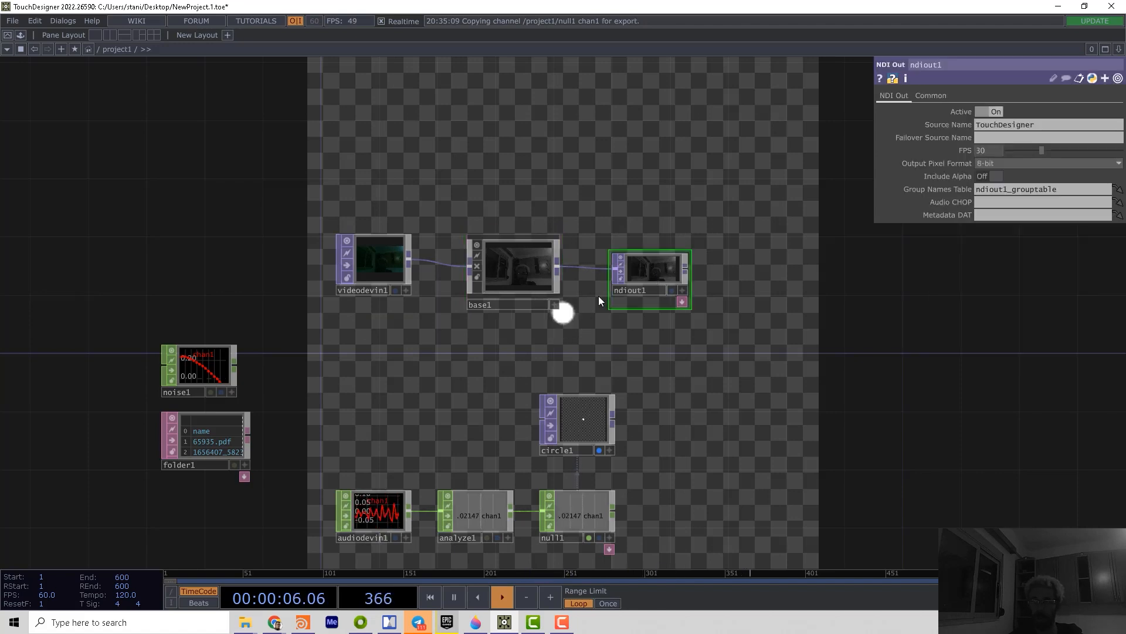
scroll(578, 293, "up", 3)
scroll(564, 282, "up", 3)
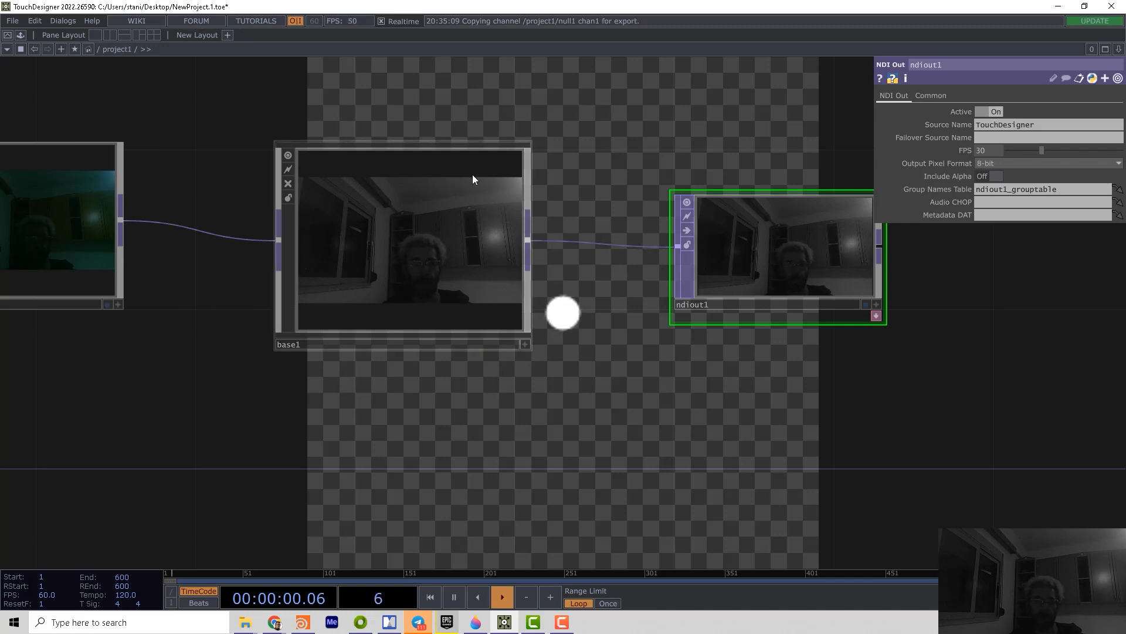
left_click(457, 187)
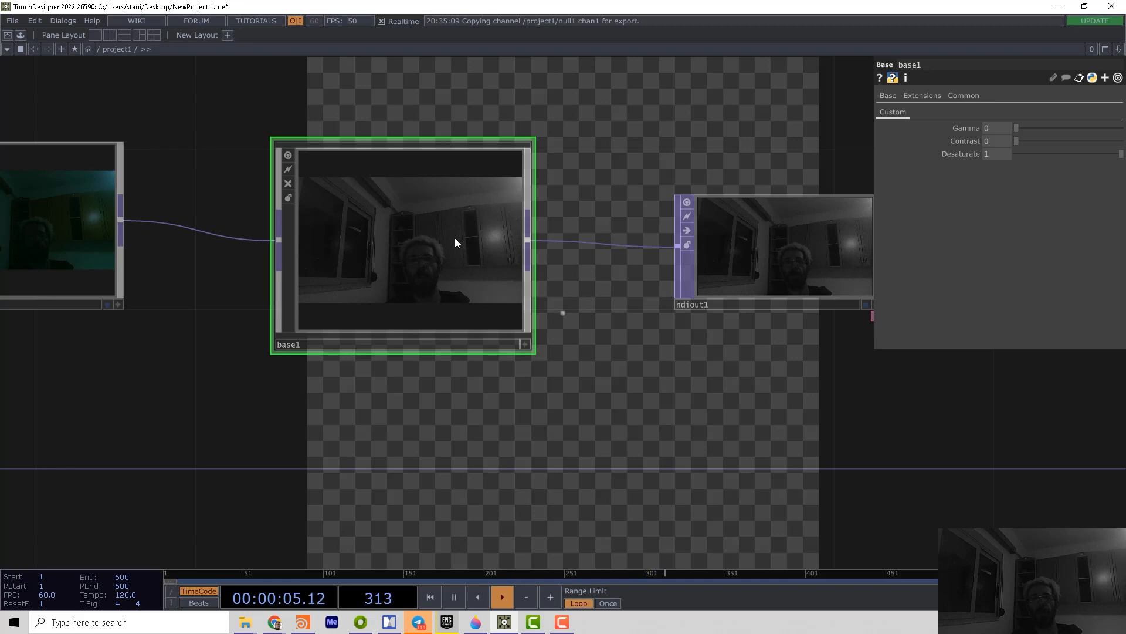
Frame the audiodevin1 → analyze1 → null1 chain and move the webcam input up out of the way
mouse_move(863, 340)
left_mouse_down()
mouse_move(660, 364)
mouse_move(638, 386)
left_mouse_up()
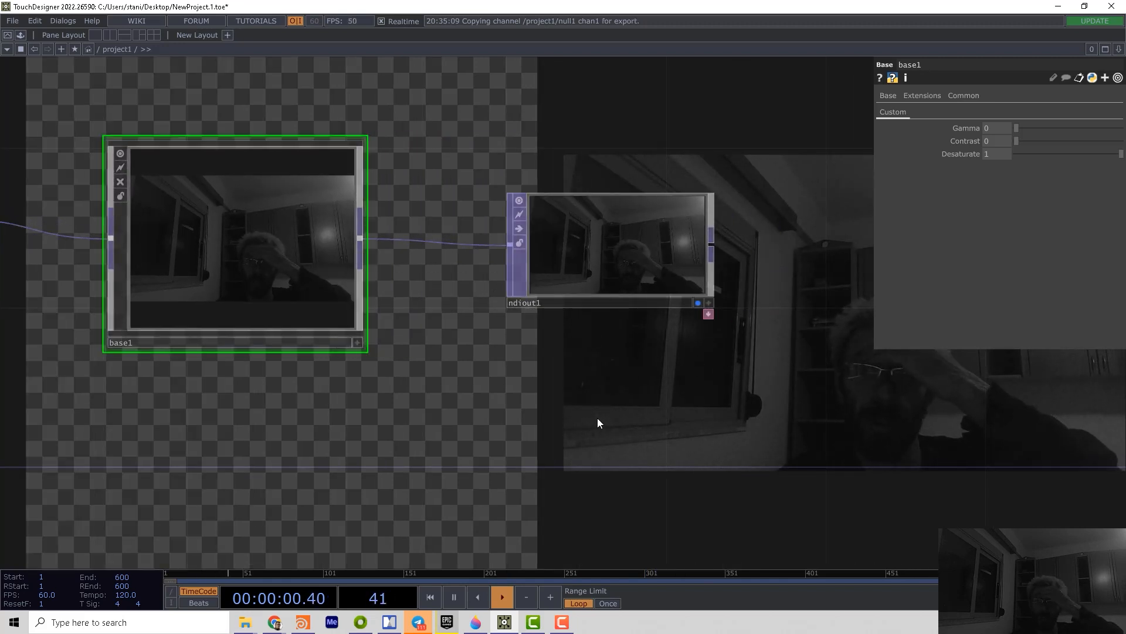
scroll(597, 352, "down", 2)
scroll(598, 327, "down", 2)
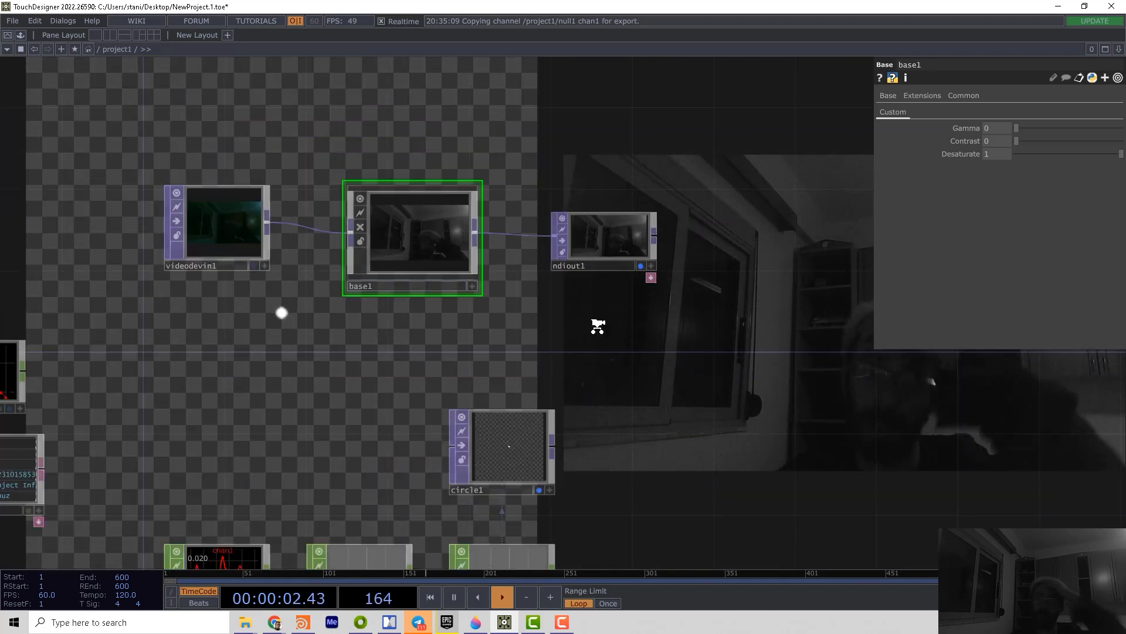
left_click_drag(597, 326, 642, 318)
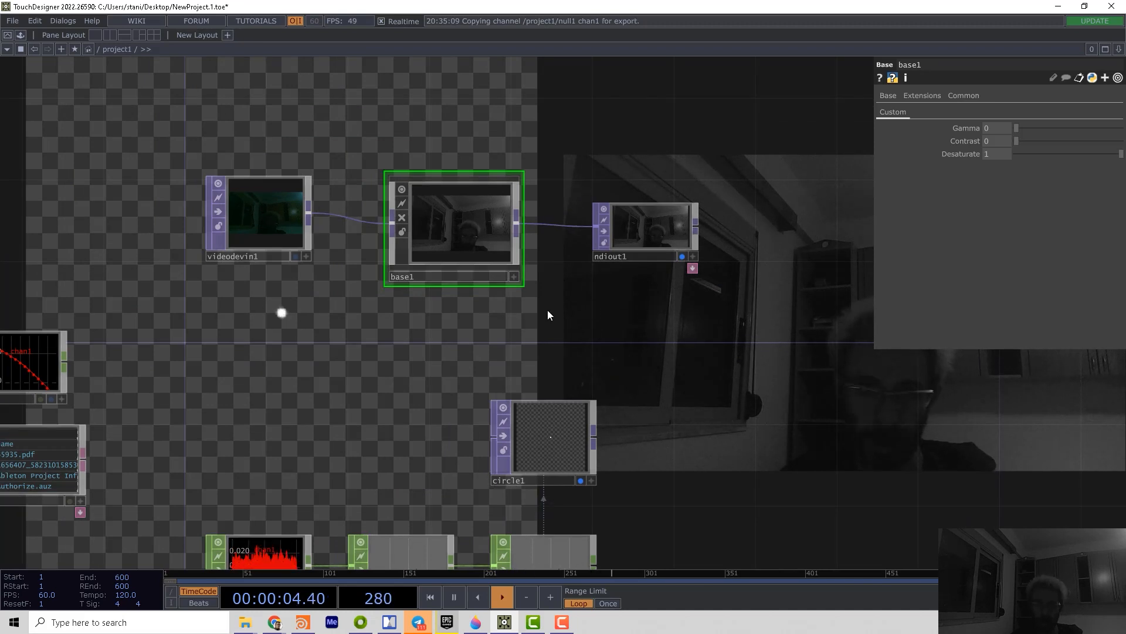
scroll(547, 311, "up", 2)
scroll(616, 370, "up", 2)
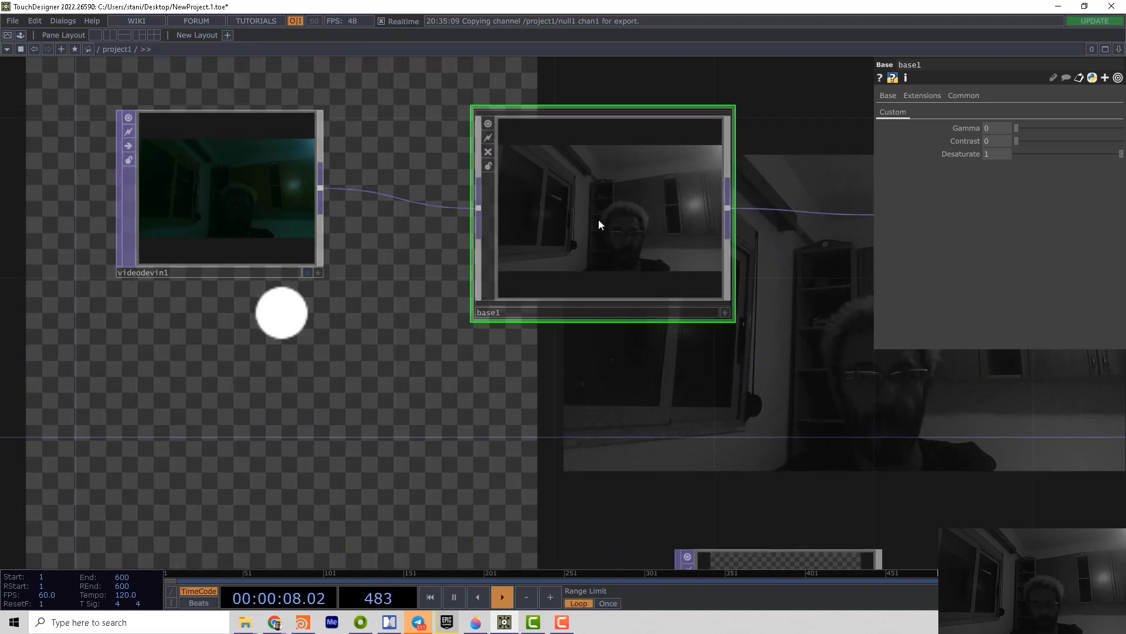
left_click(210, 184)
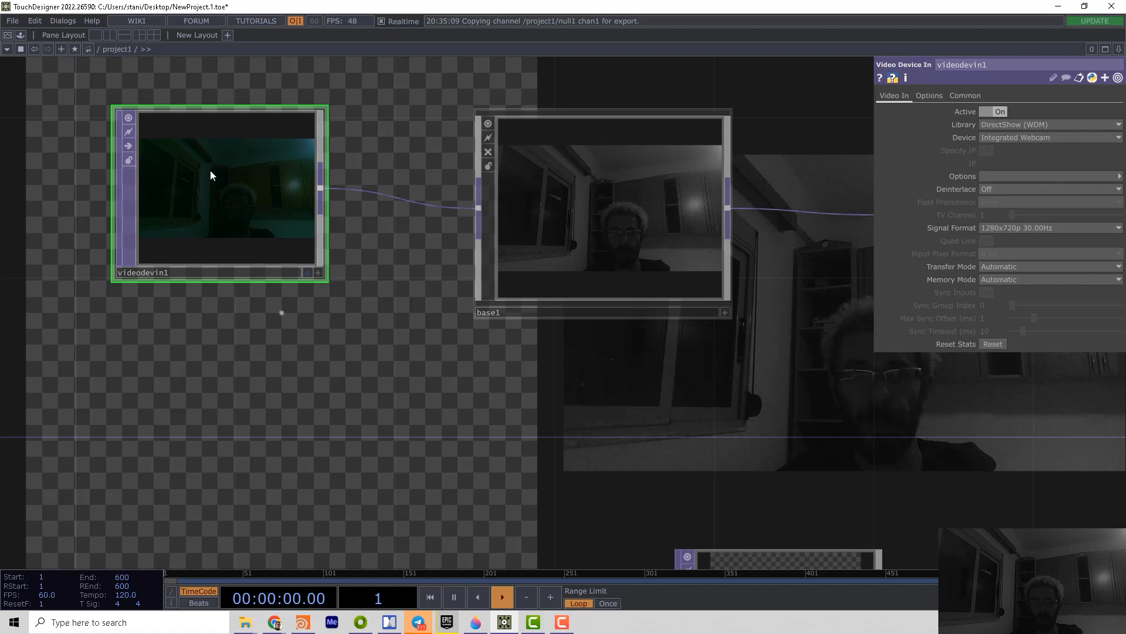
left_click_drag(210, 170, 133, 132)
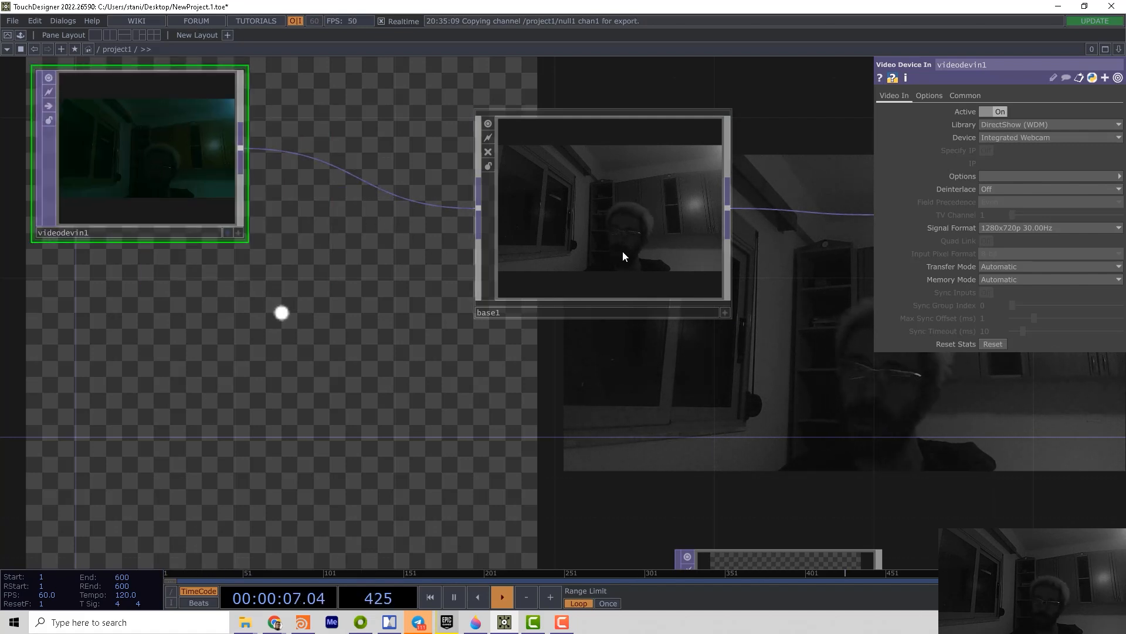
scroll(521, 359, "up", 5)
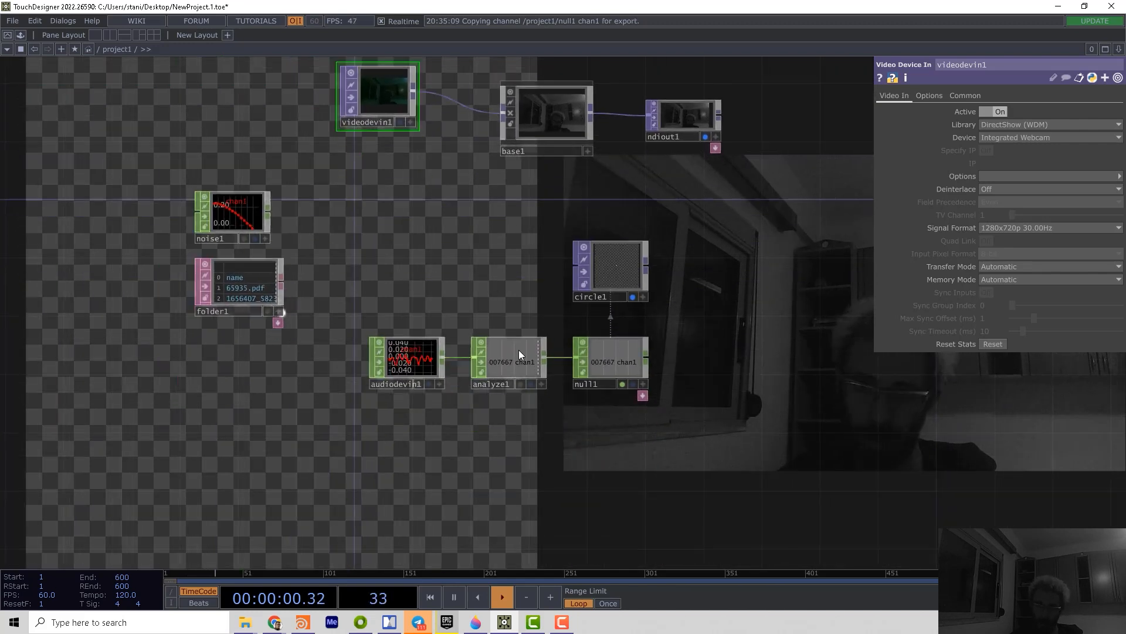
scroll(518, 349, "up", 5)
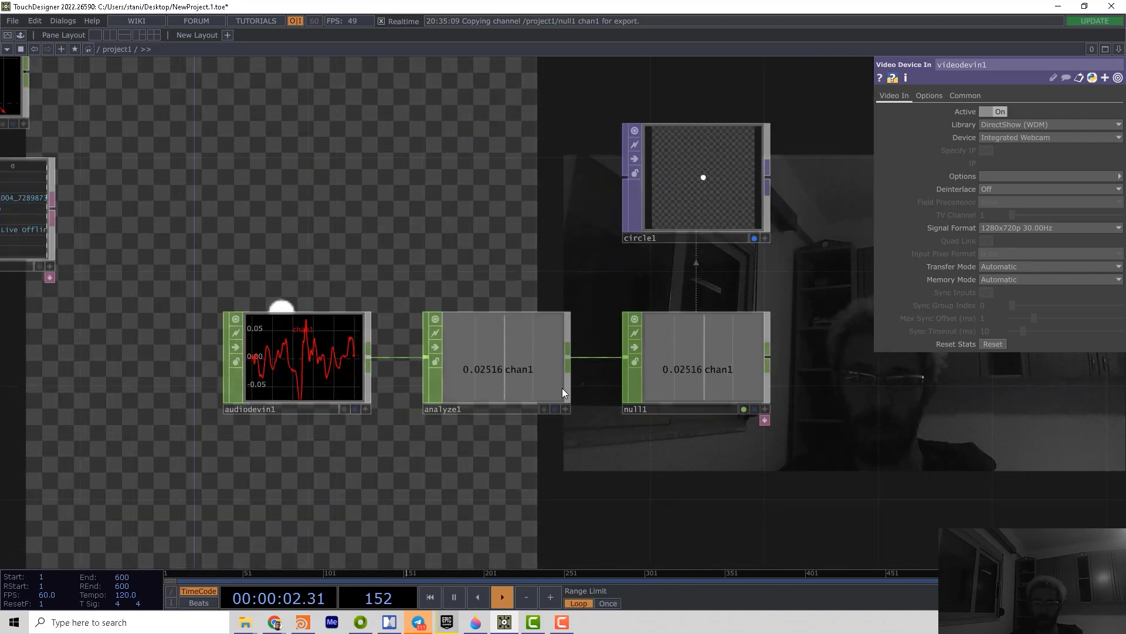
Review null1 and show analyze1's Function set to RMS Power
left_click(709, 356)
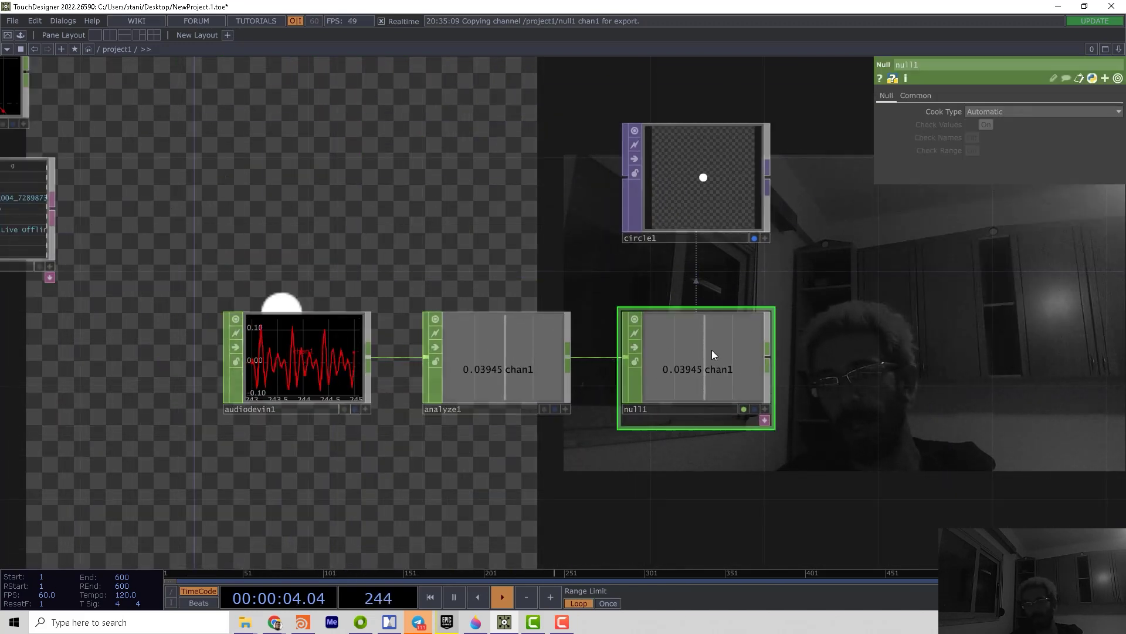
left_click(560, 369)
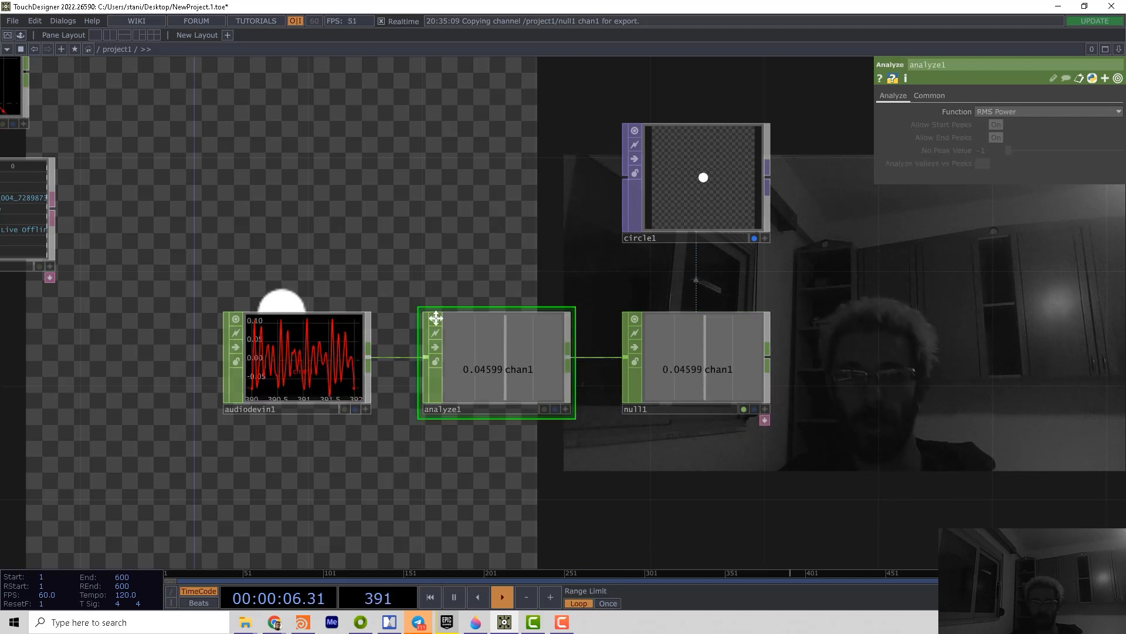
Draw an Annotate COMP around audiodevin1, analyze1 and null1 and size it to fit the chain
left_click_drag(199, 254, 228, 328)
double_click(229, 328)
left_click(65, 124)
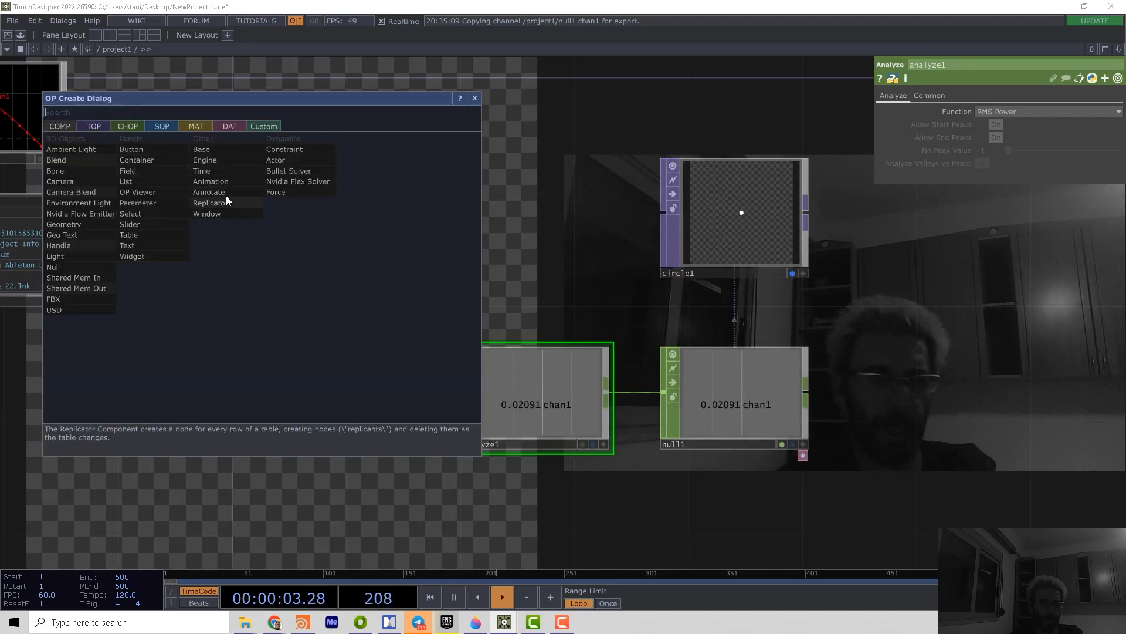
key("Escape")
left_click(339, 396)
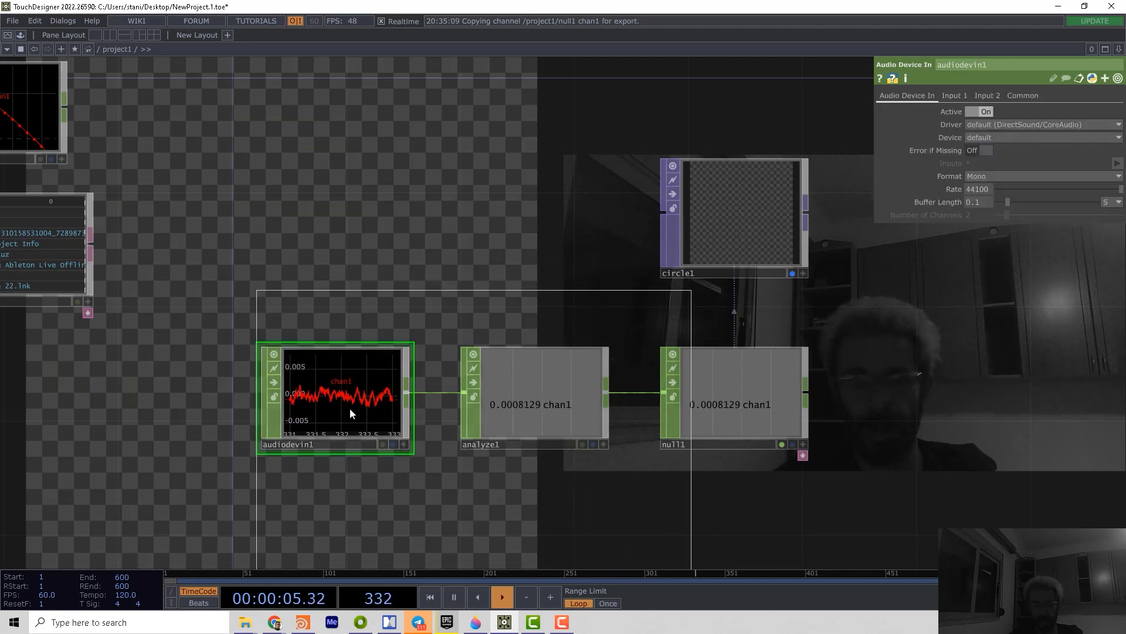
left_click_drag(615, 519, 805, 362)
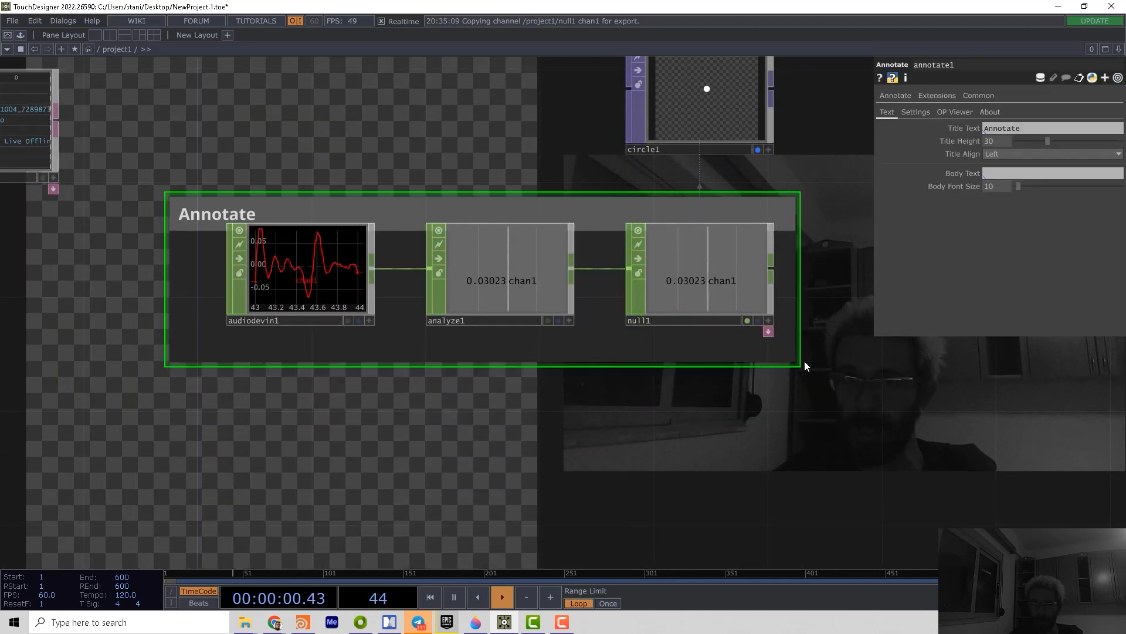
mouse_move(374, 191)
left_mouse_down()
mouse_move(373, 167)
mouse_move(373, 300)
left_mouse_up()
left_click_drag(543, 146, 520, 260)
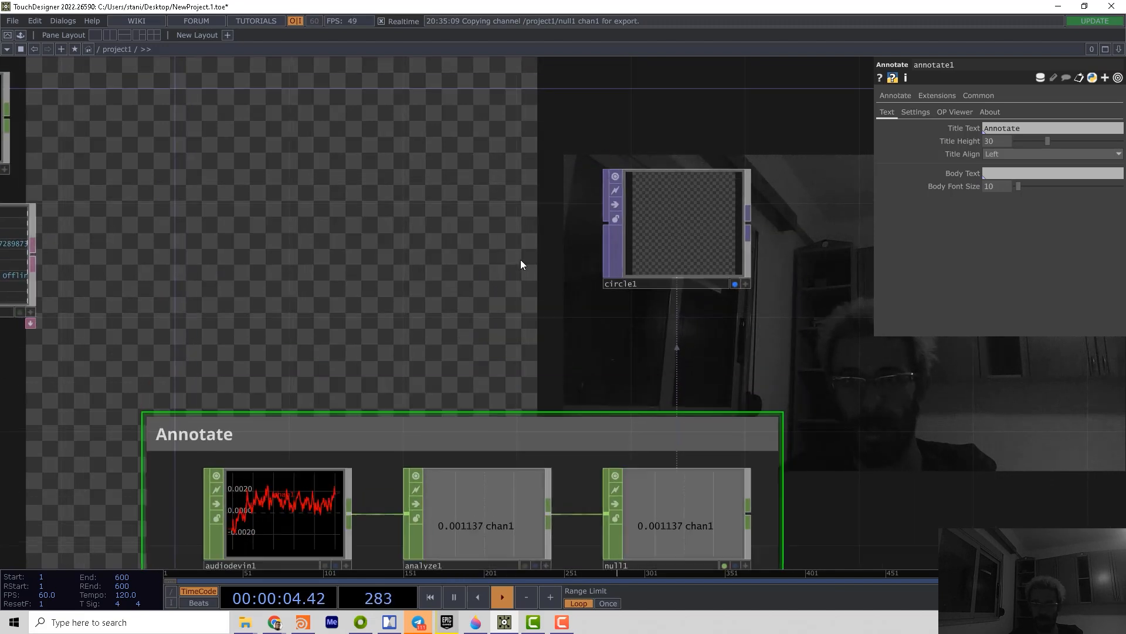
Add a second annotation fitted around circle1 and title it Content
key("Tab")
left_click(305, 121)
left_click(668, 242)
left_click_drag(316, 282, 522, 302)
left_click_drag(669, 146, 635, 242)
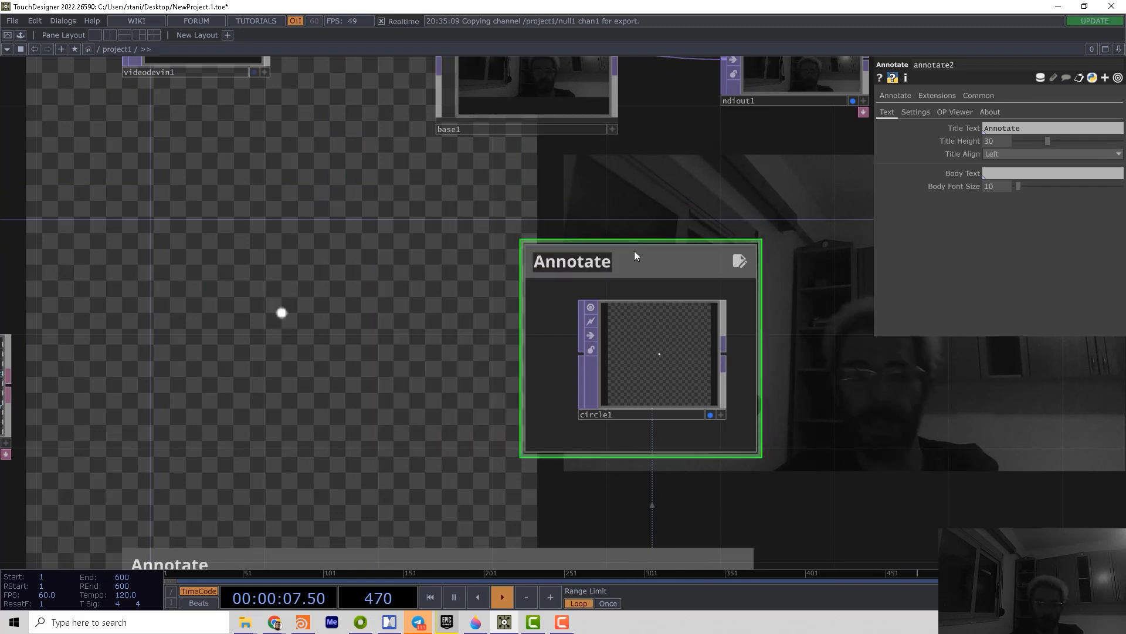
type("Coon")
key("BackSpace")
key("BackSpace")
type("ntent")
key("Return")
scroll(382, 320, "down", 2)
Retitle the audio chain's annotation Control and tidy the grouped layout
left_click(308, 416)
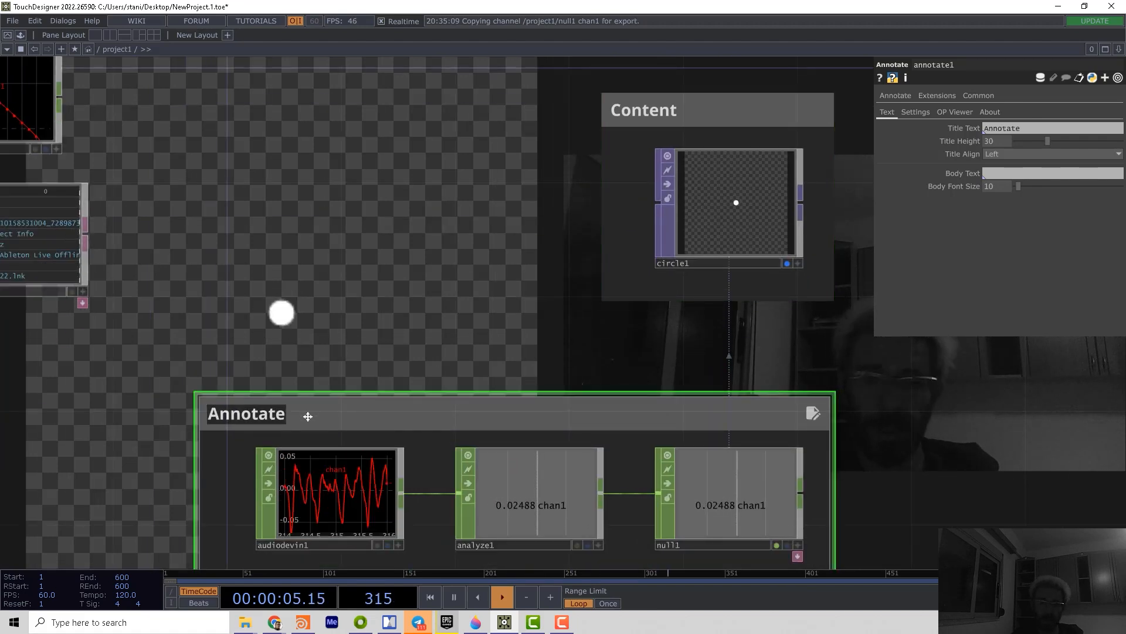
type("Control")
key("Return")
left_click_drag(399, 246, 473, 230)
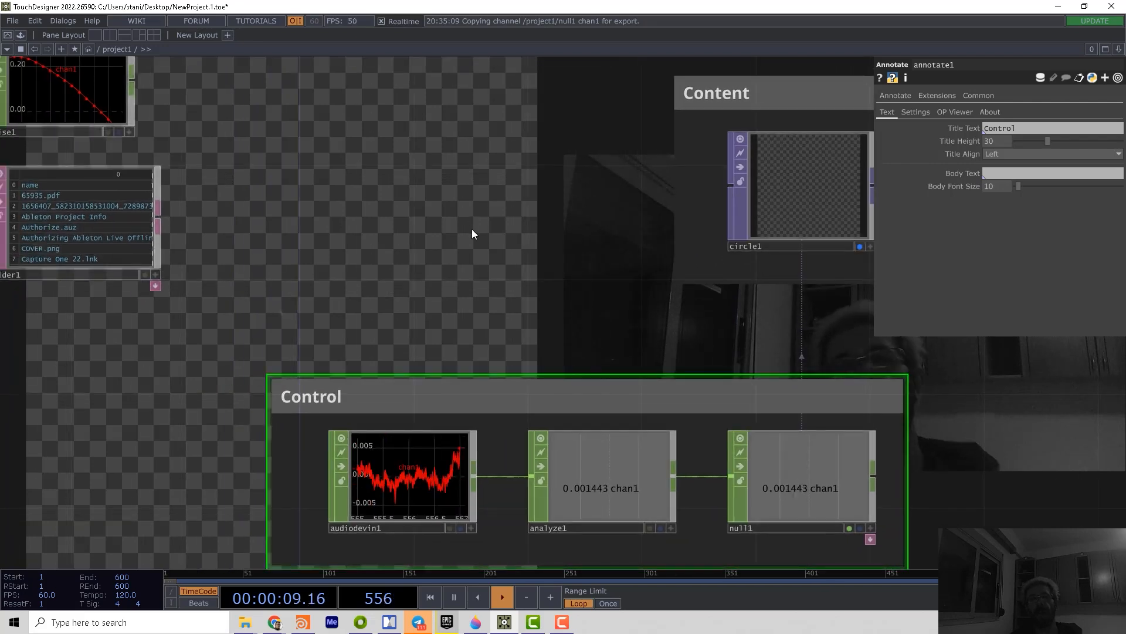
scroll(555, 253, "down", 3)
scroll(576, 304, "up", 2)
scroll(579, 210, "up", 2)
left_click_drag(579, 210, 595, 143)
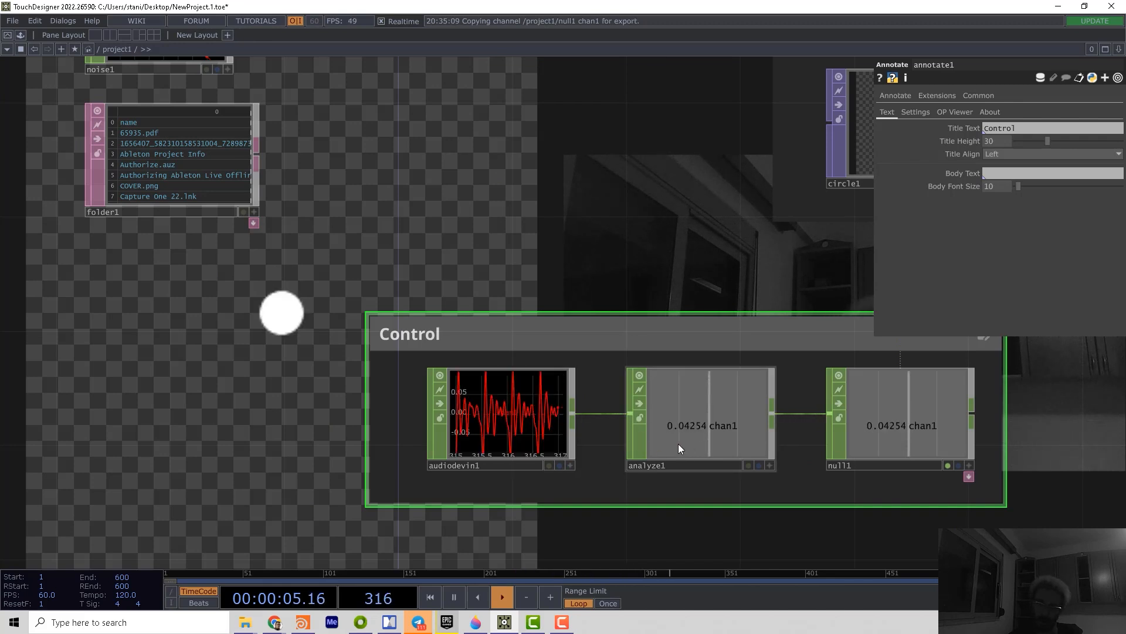
left_click_drag(675, 444, 647, 447)
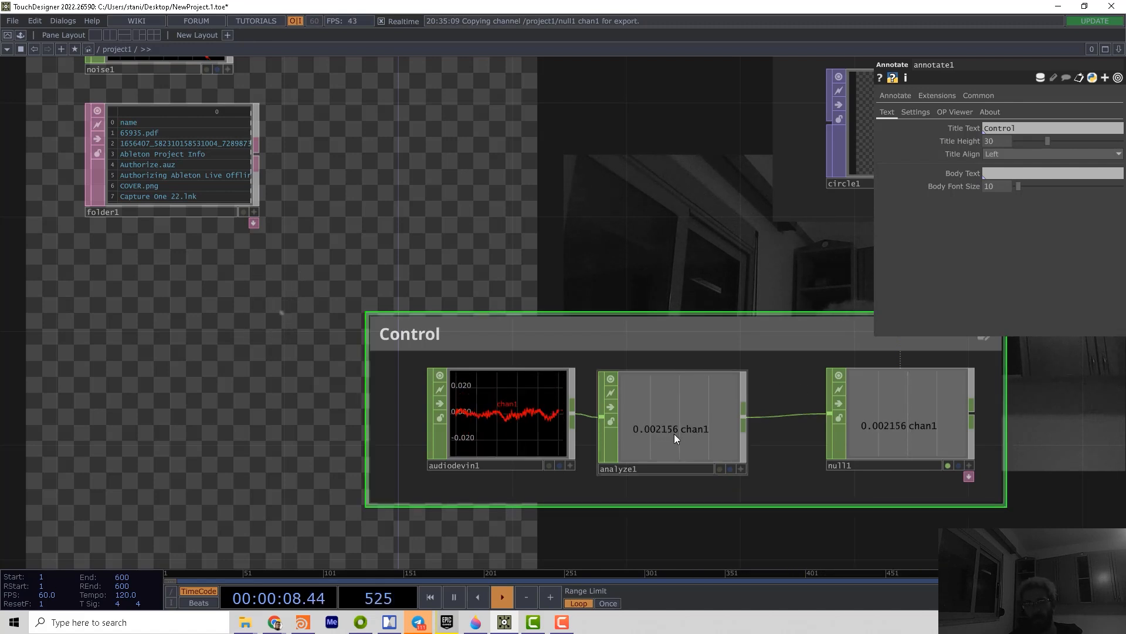
Create a Math CHOP, wire it between analyze1 and null1, and widen the Control annotation to fit
key("Tab")
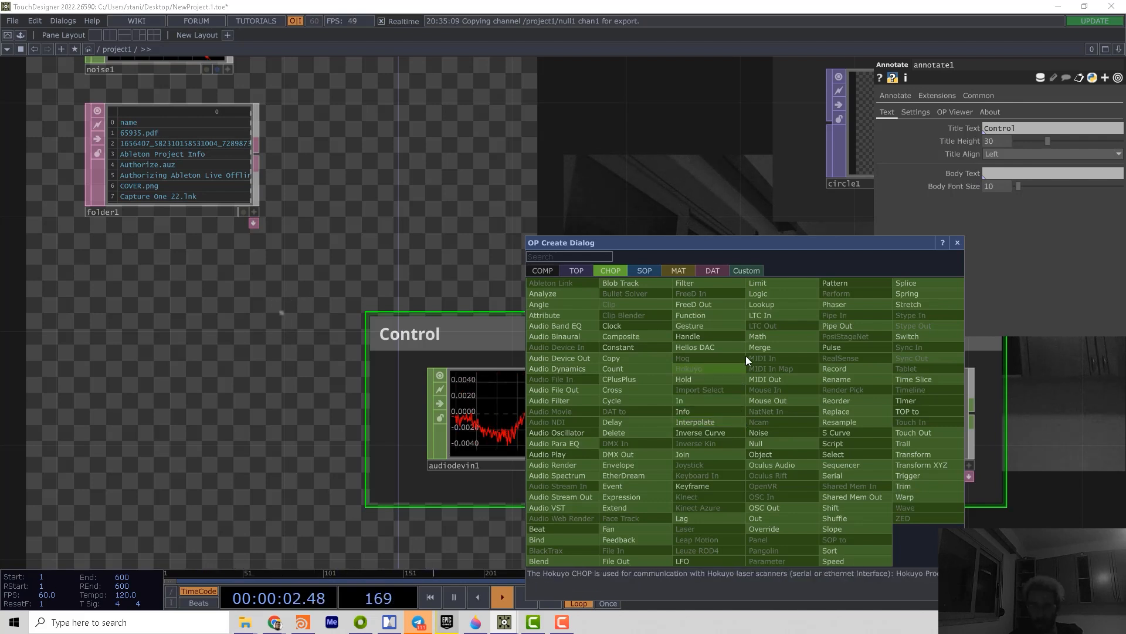
left_click(765, 336)
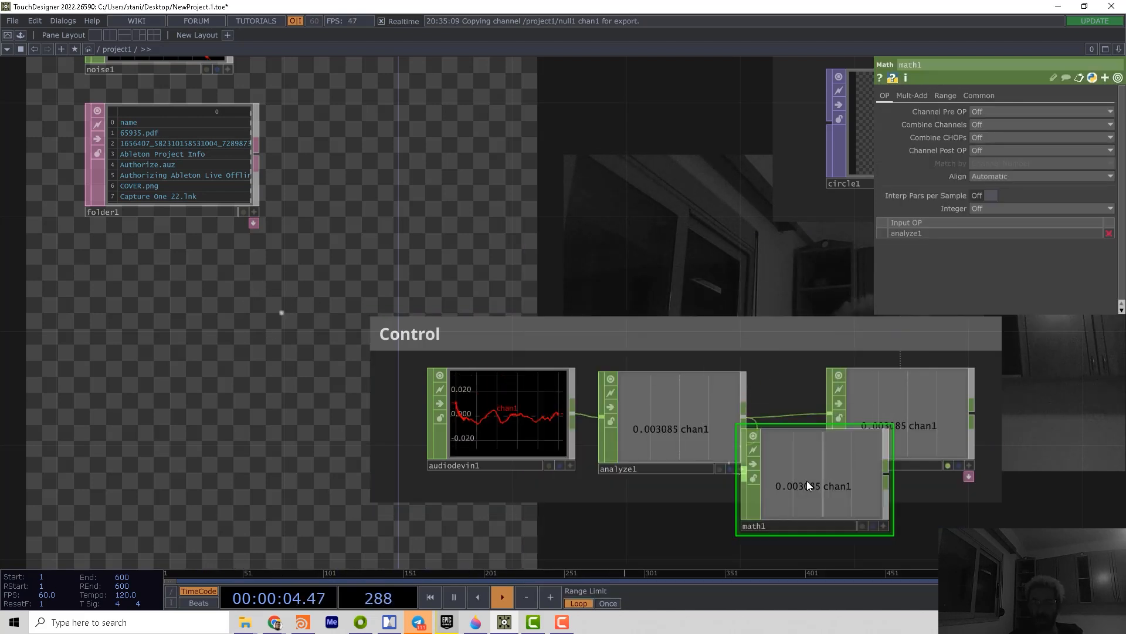
left_click(819, 487)
scroll(580, 441, "down", 3)
left_click_drag(537, 431, 481, 439)
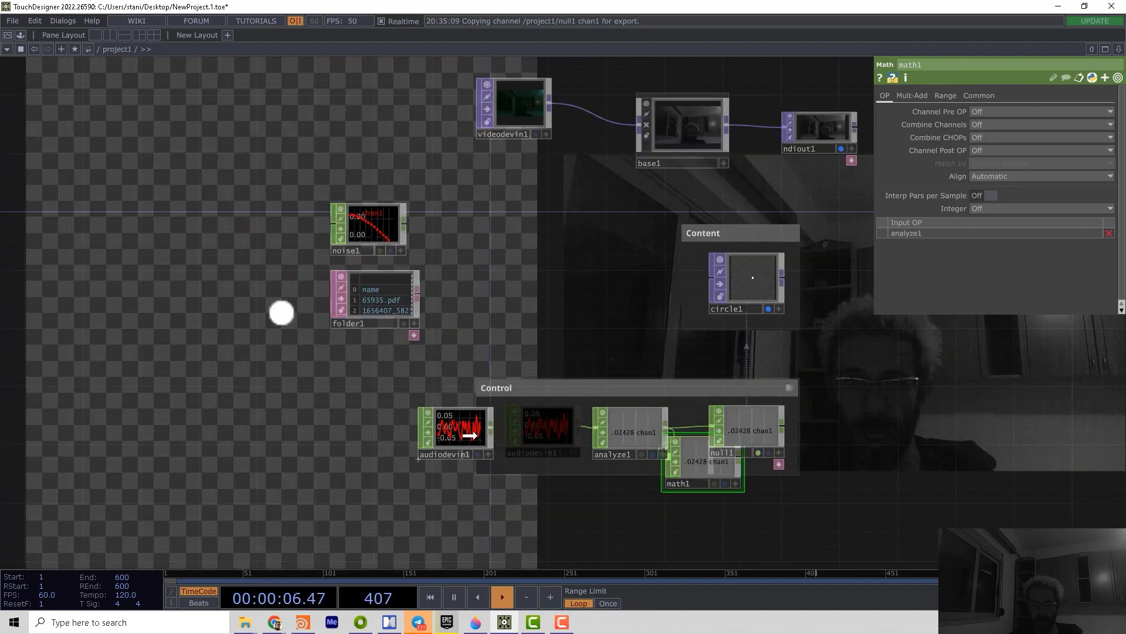
mouse_move(631, 437)
left_mouse_down()
mouse_move(573, 437)
mouse_move(507, 310)
left_mouse_up()
scroll(556, 436, "up", 3)
scroll(536, 299, "down", 5)
scroll(736, 391, "down", 2)
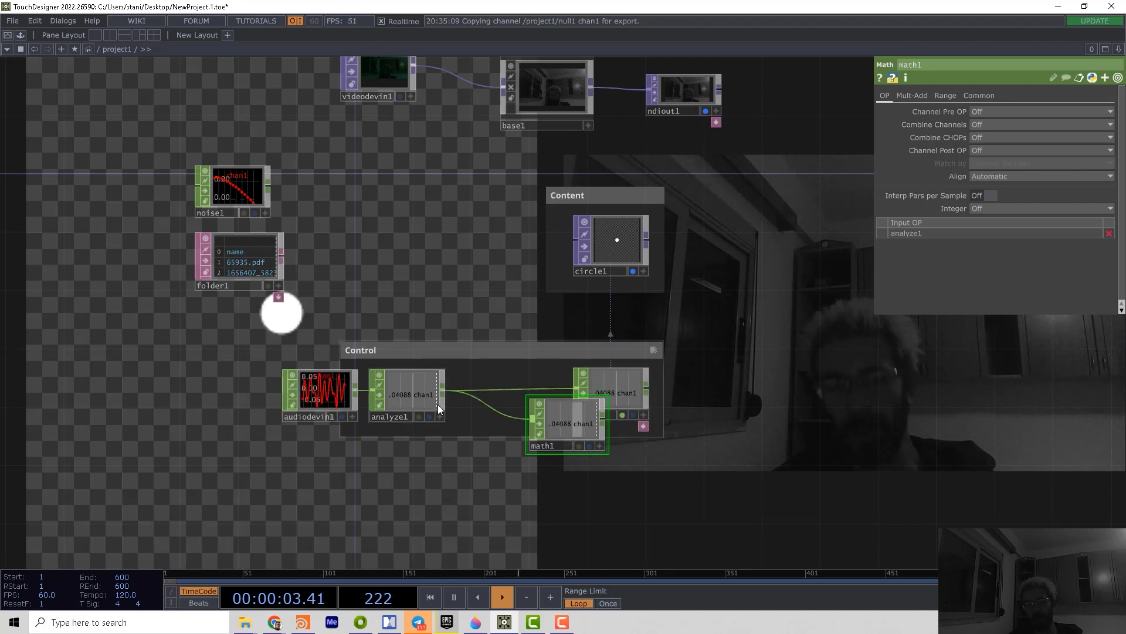
left_click_drag(563, 432, 533, 434)
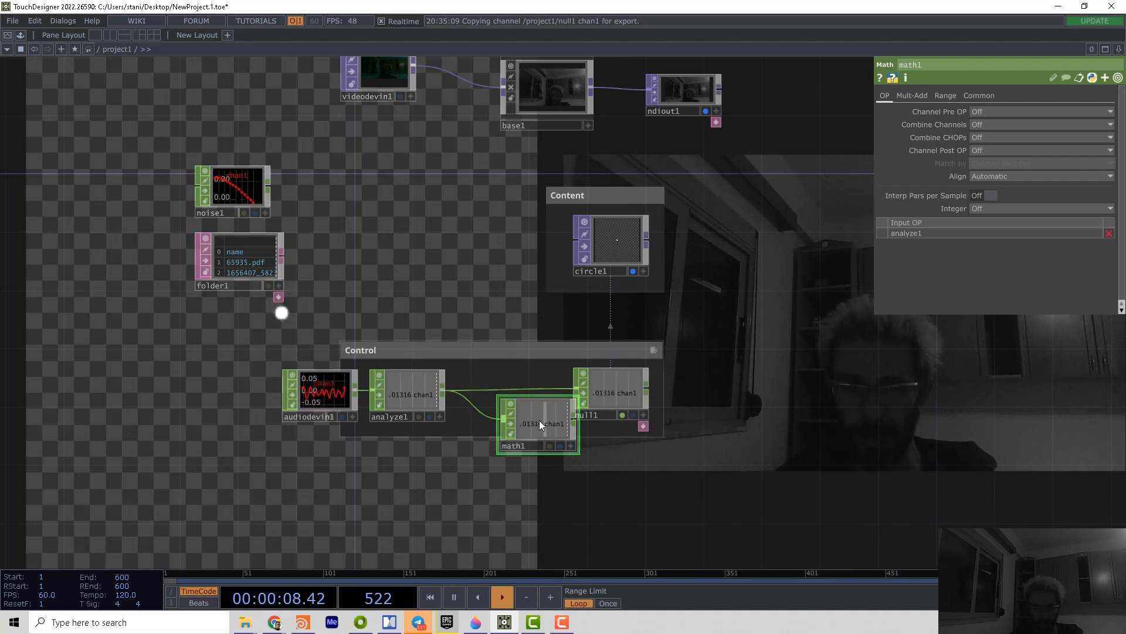
left_click_drag(535, 422, 503, 398)
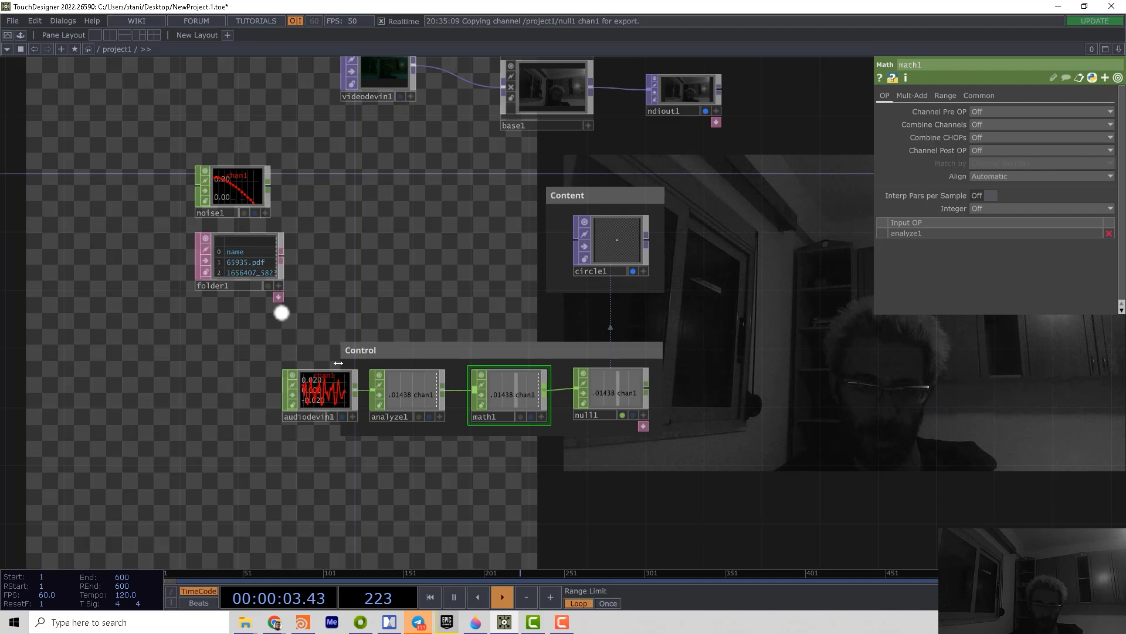
left_click_drag(343, 363, 266, 364)
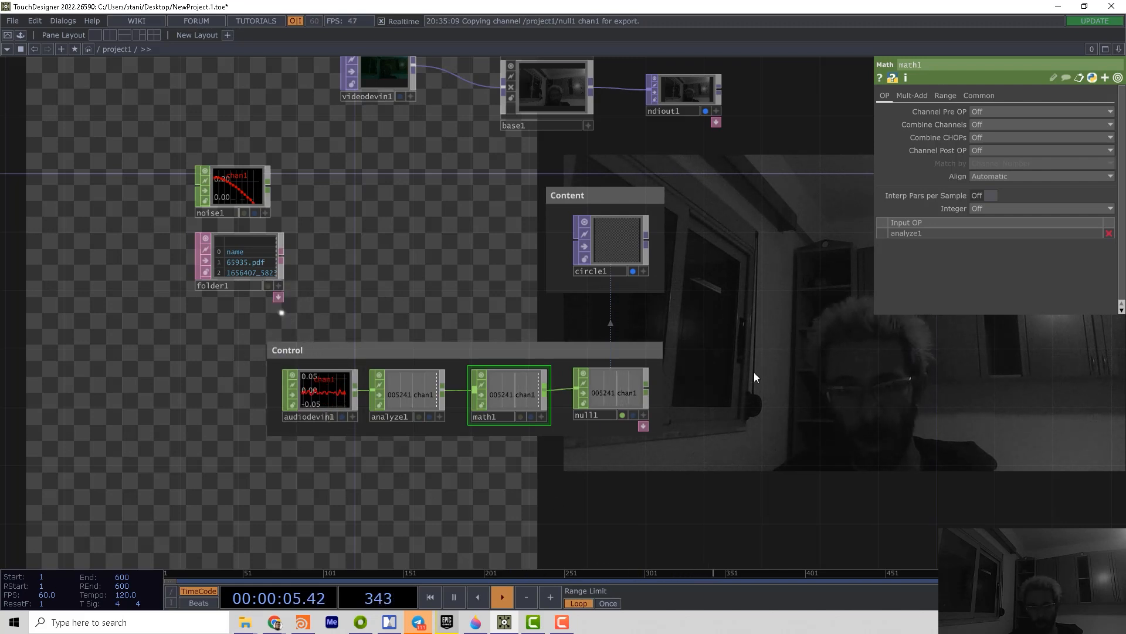
Check null1, then bring up math1's Range page with its default 0–1 to 0–1 mapping
left_click(623, 391)
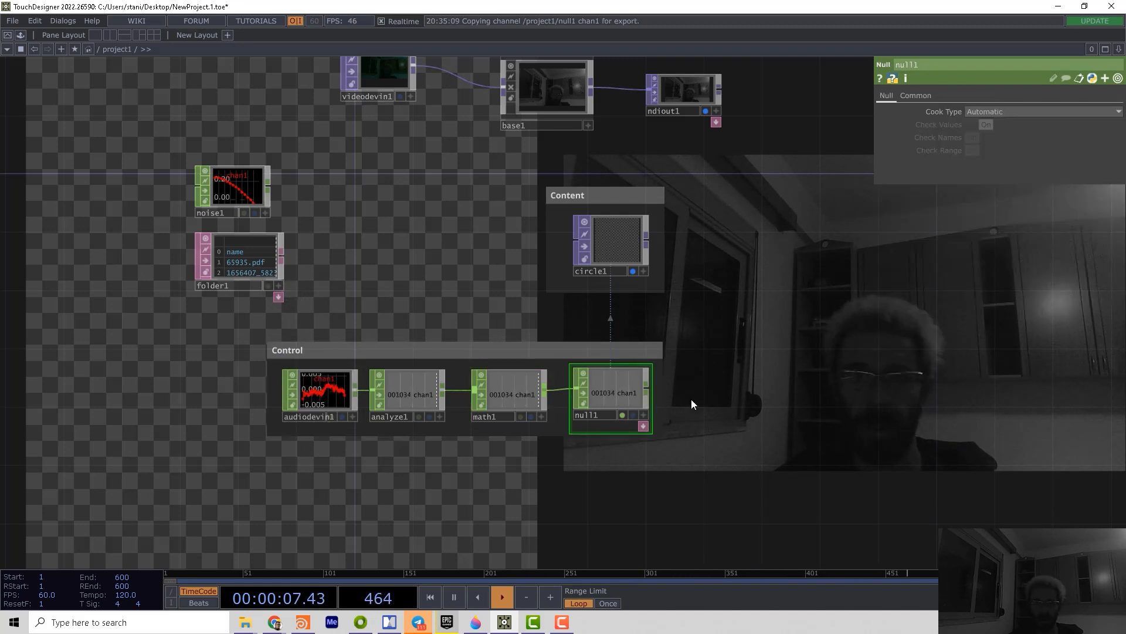
scroll(690, 400, "up", 5)
scroll(739, 338, "down", 5)
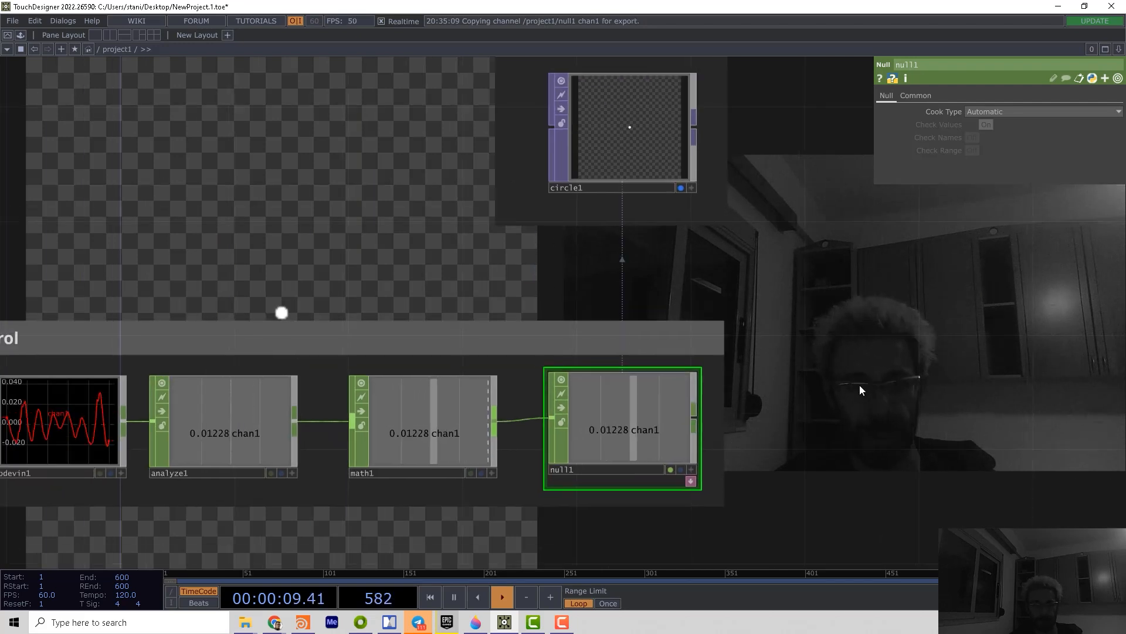
scroll(616, 352, "down", 3)
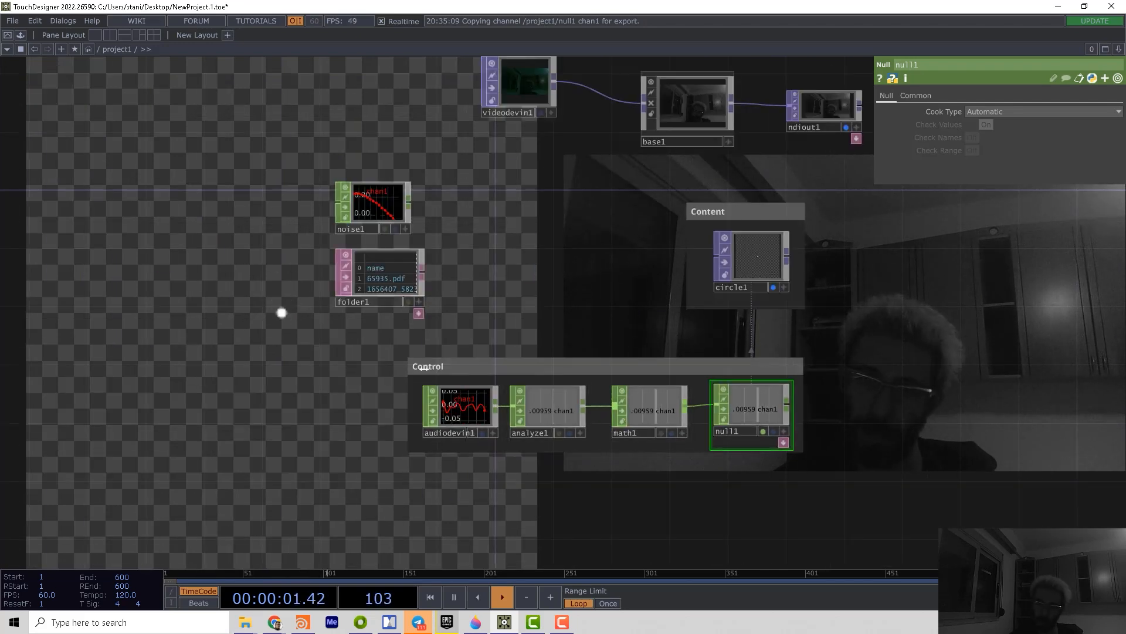
left_click(650, 410)
left_click(946, 96)
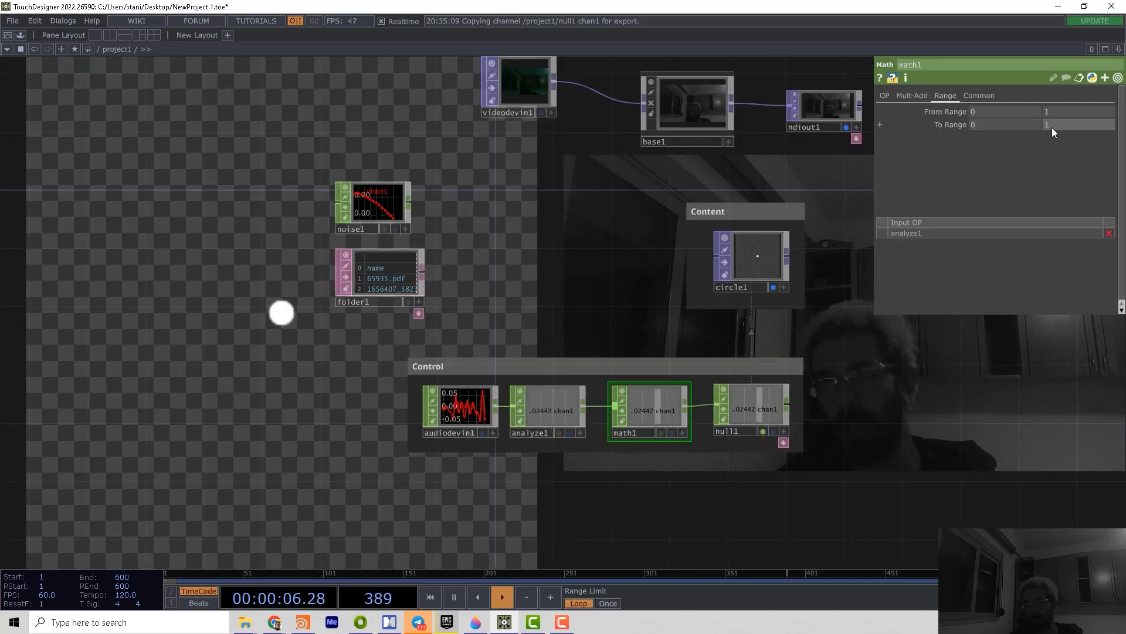
Set math1's From Range top to .07 and drop in a Trail CHOP to plot the levels
left_click(1051, 113)
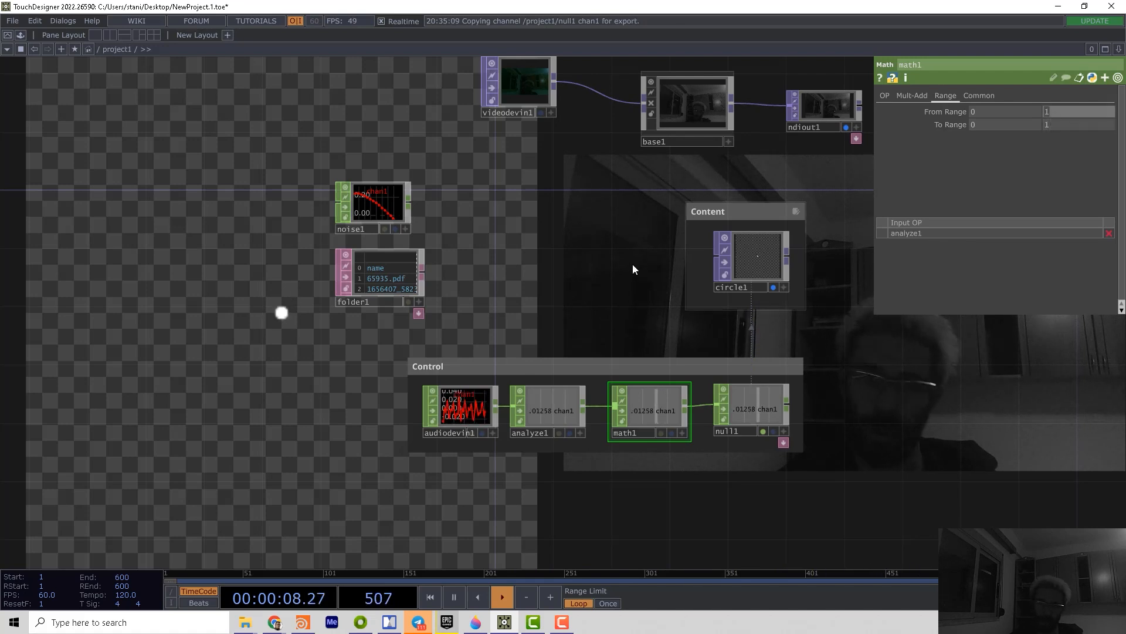
scroll(621, 278, "up", 4)
key("Tab")
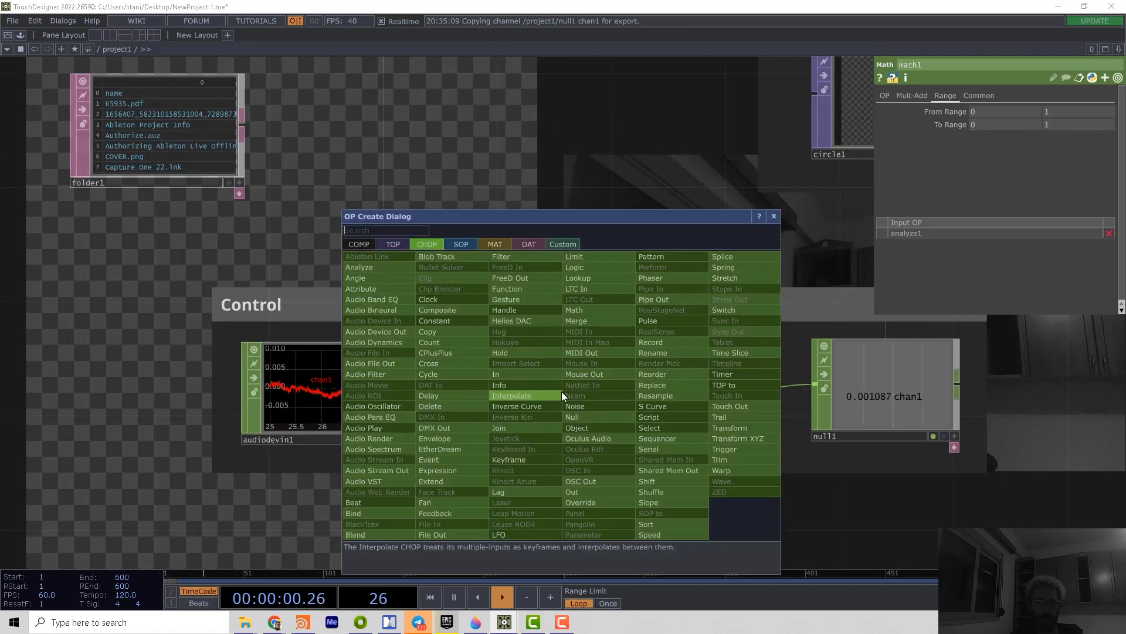
left_click(721, 417)
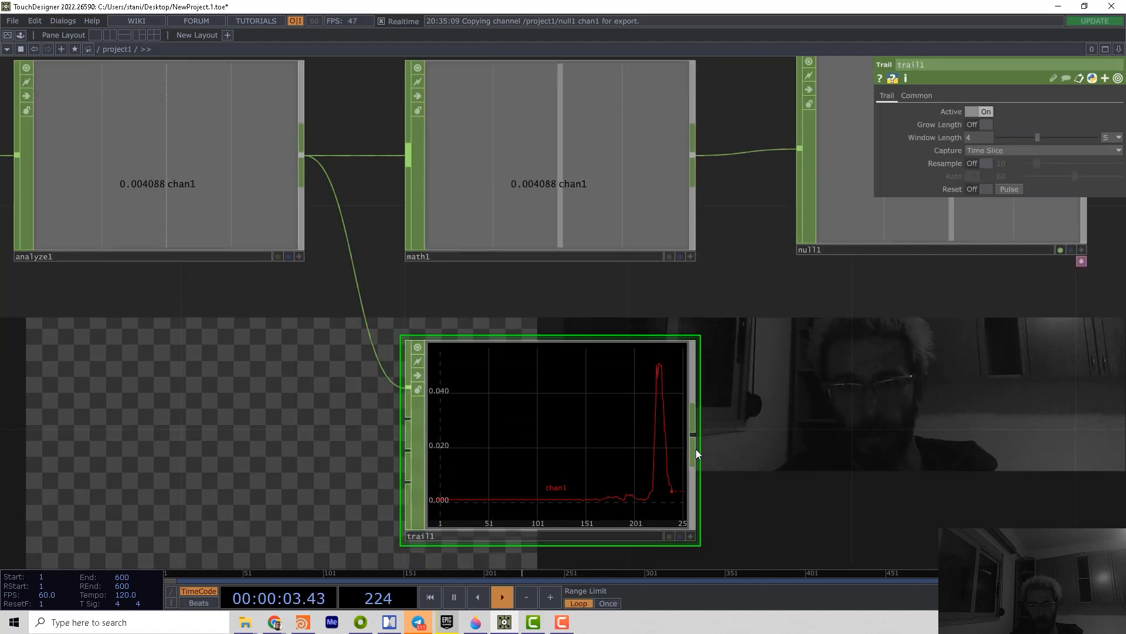
middle_click(525, 397)
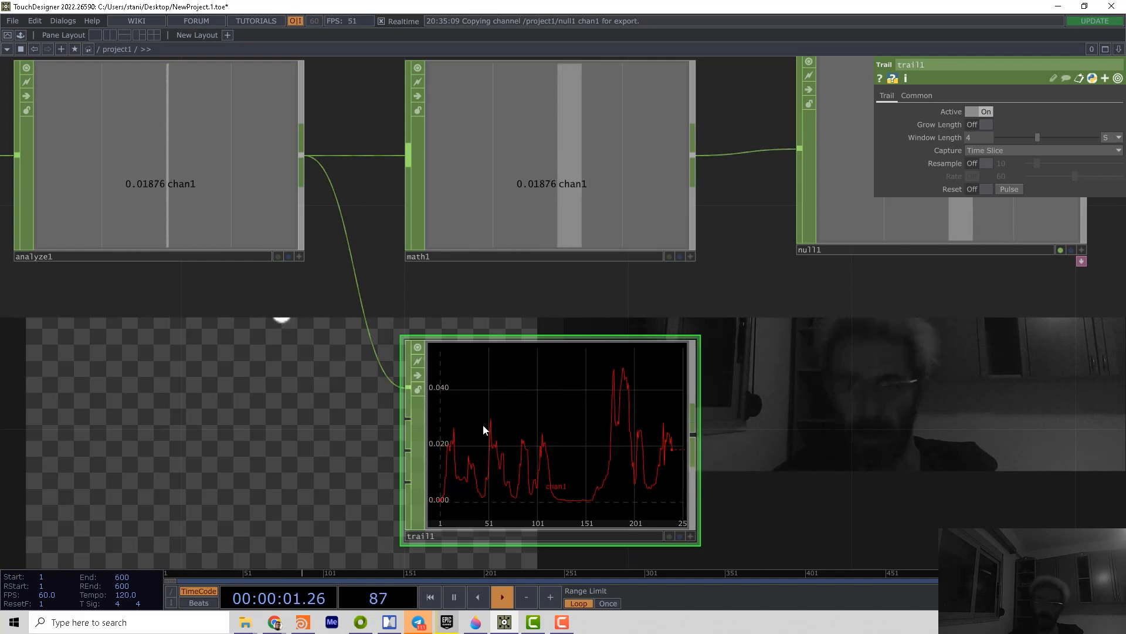
scroll(743, 394, "down", 3)
Set math1's To Range to 0–0.5 so the circle swells moderately with sound
left_click(698, 306)
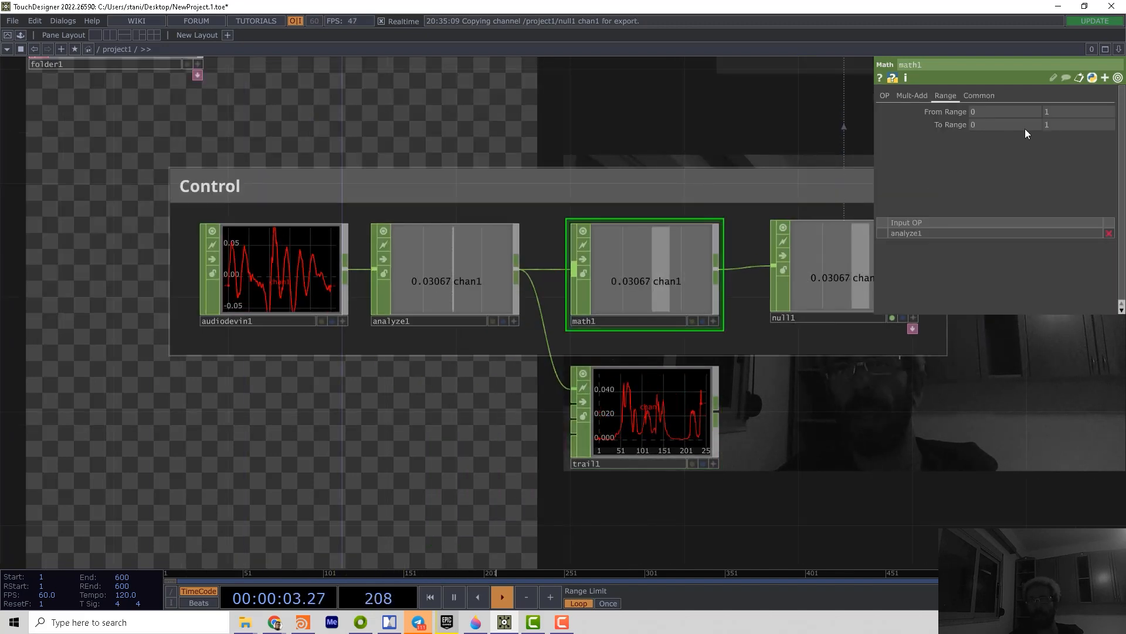
scroll(720, 351, "down", 2)
left_click_drag(720, 351, 670, 493)
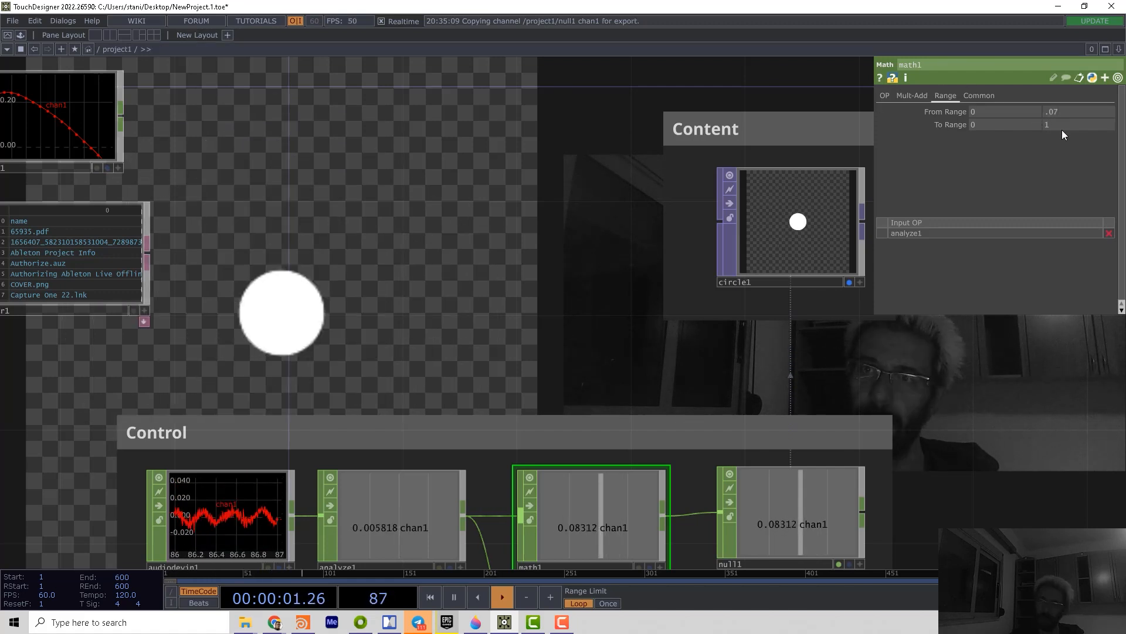
left_click(1061, 125)
type(".5")
key("Return")
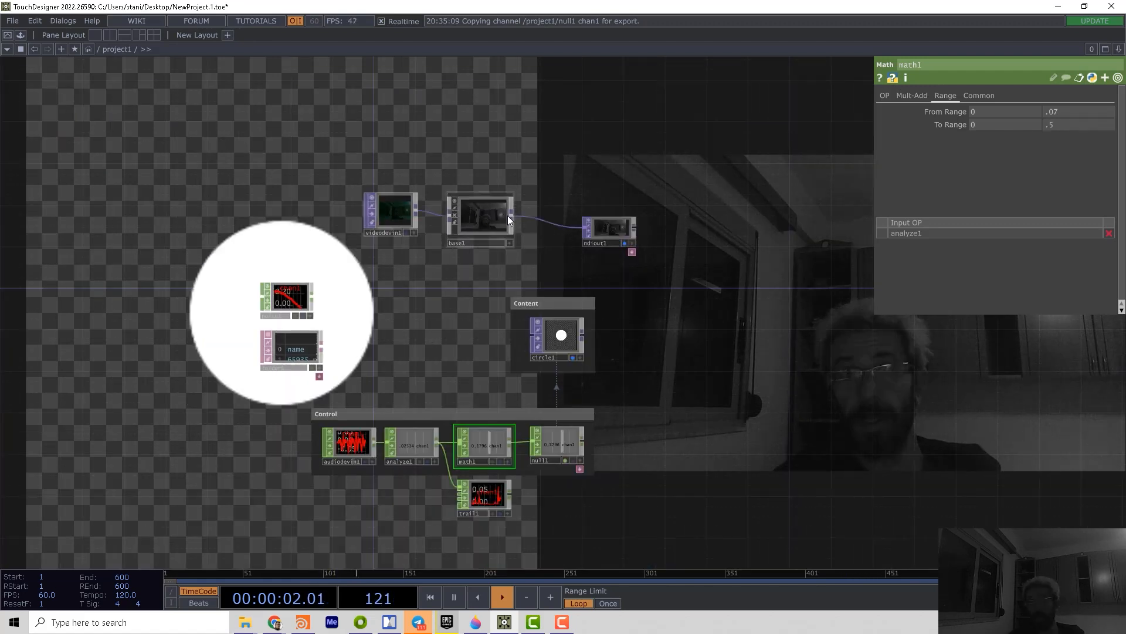
mouse_move(564, 214)
left_mouse_down()
mouse_move(553, 206)
mouse_move(553, 228)
left_mouse_up()
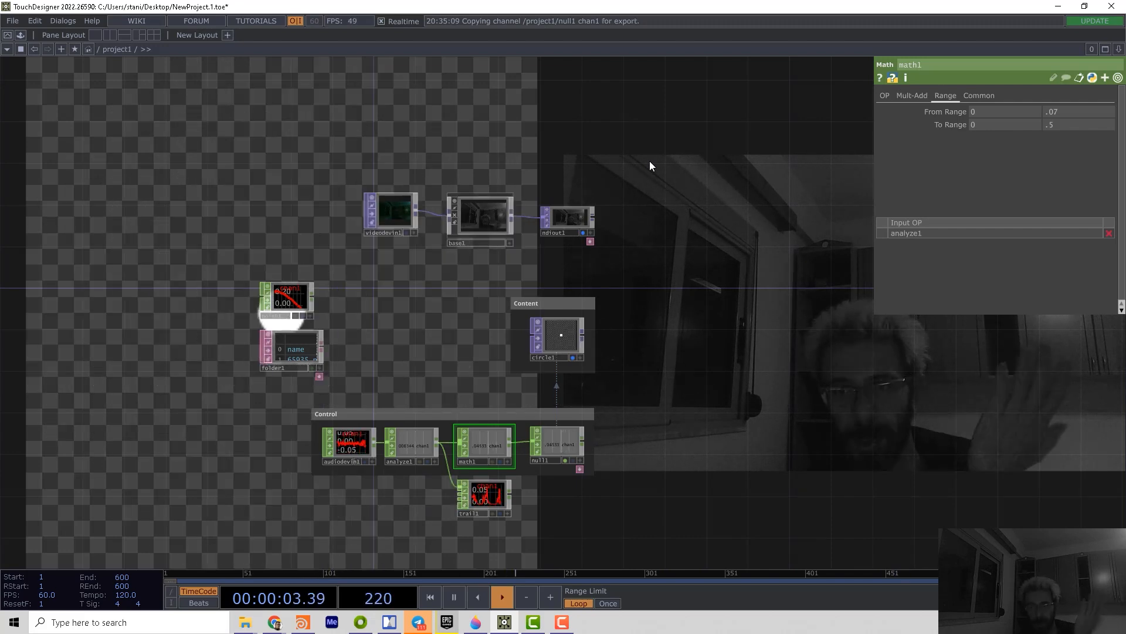
key("Tab")
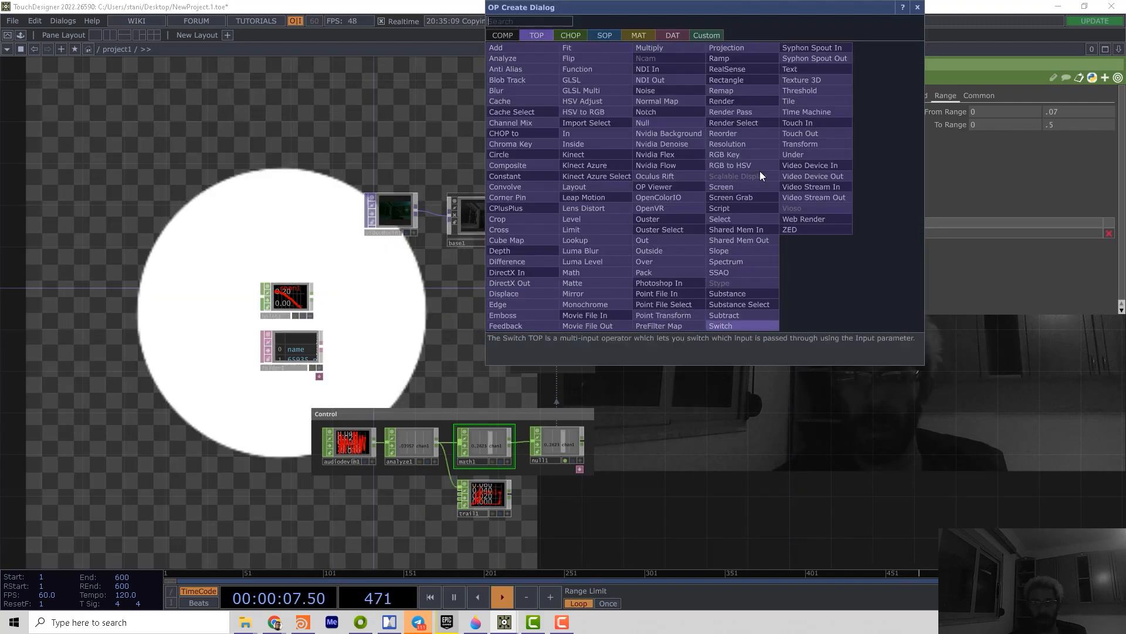
left_click(631, 32)
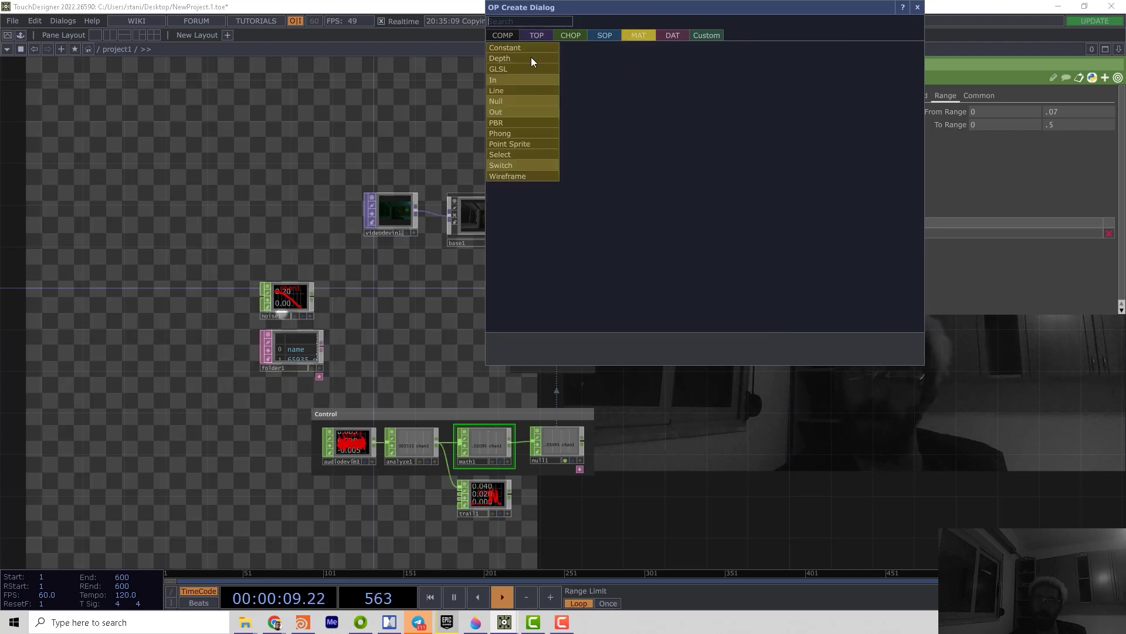
left_click(599, 30)
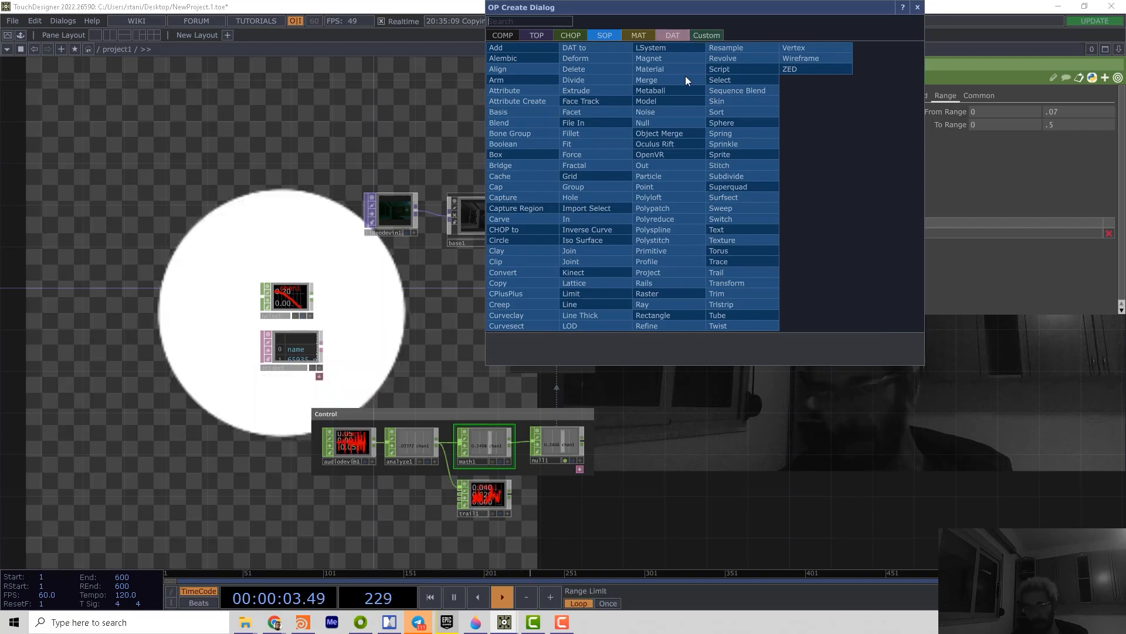
key("Escape")
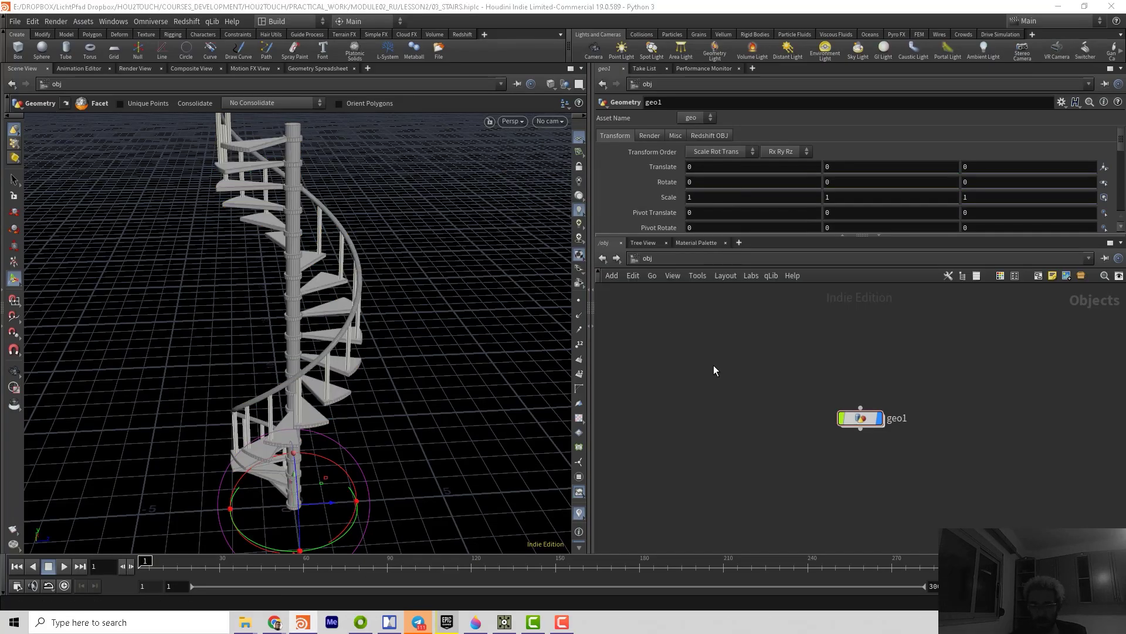
Dive into geo1 to reveal the staircase node network and browse the Tab node menu
key("Tab")
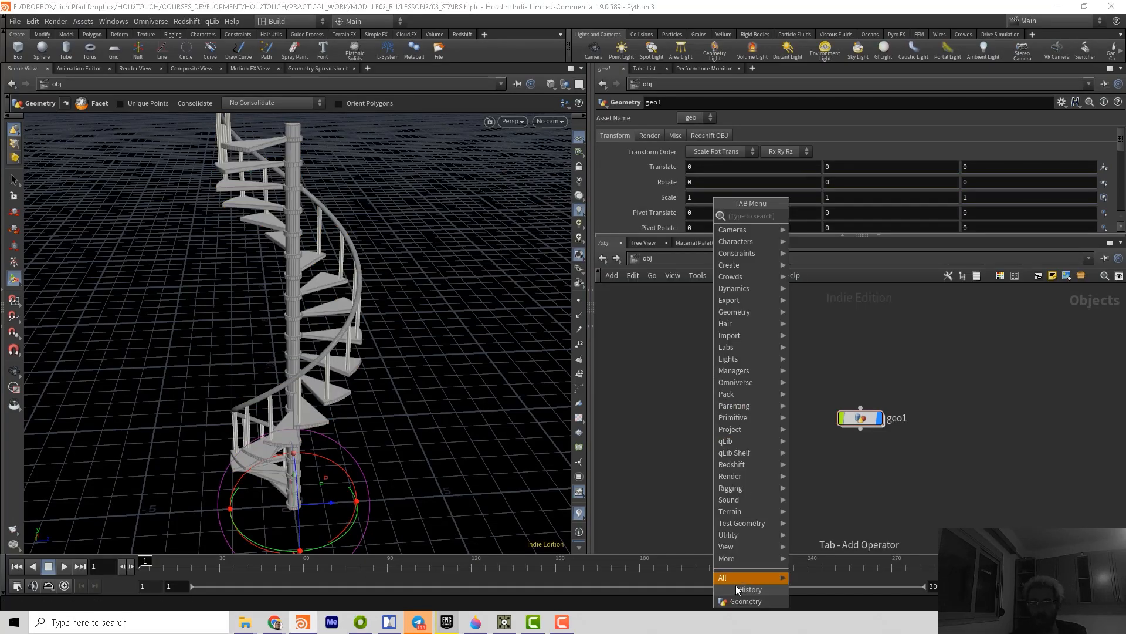
mouse_move(742, 524)
key("Escape")
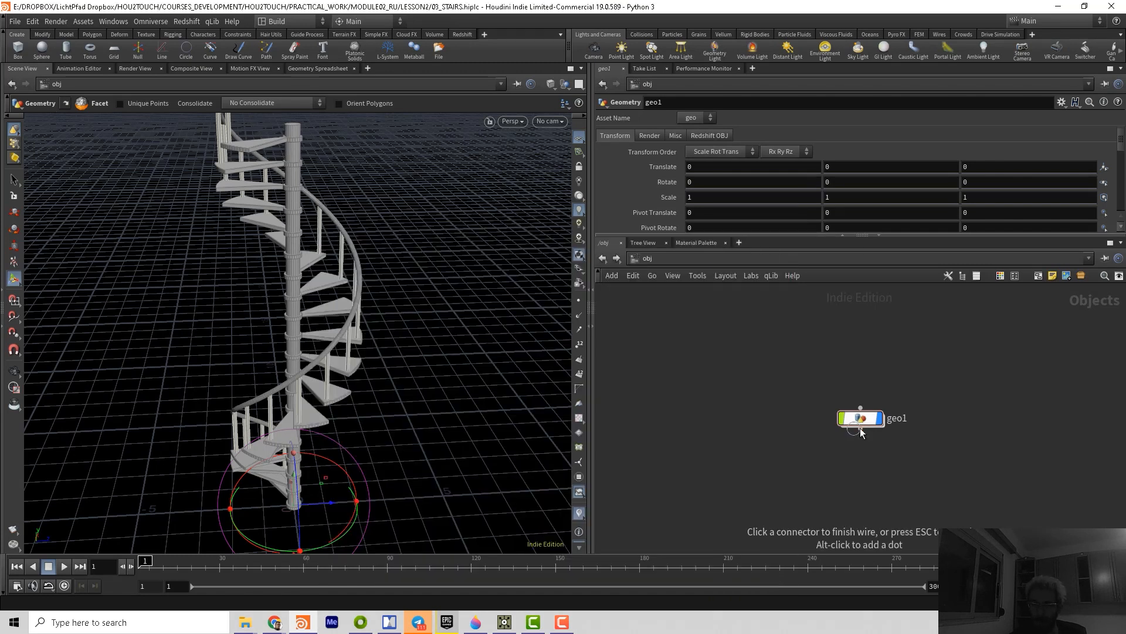
double_click(861, 421)
key("Tab")
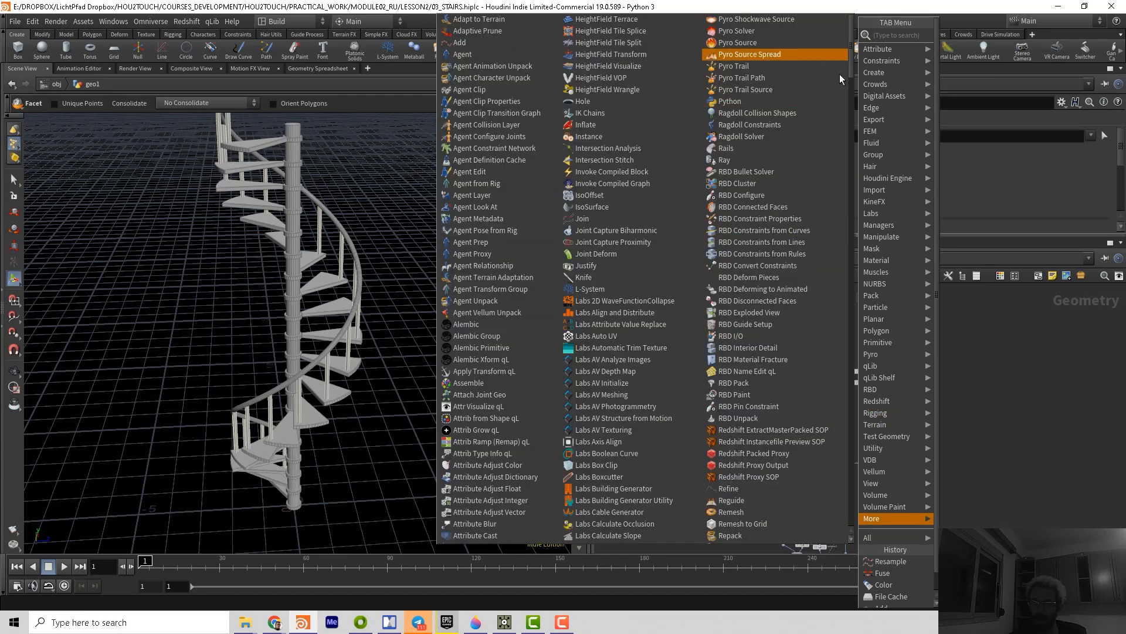
left_click_drag(850, 79, 844, 505)
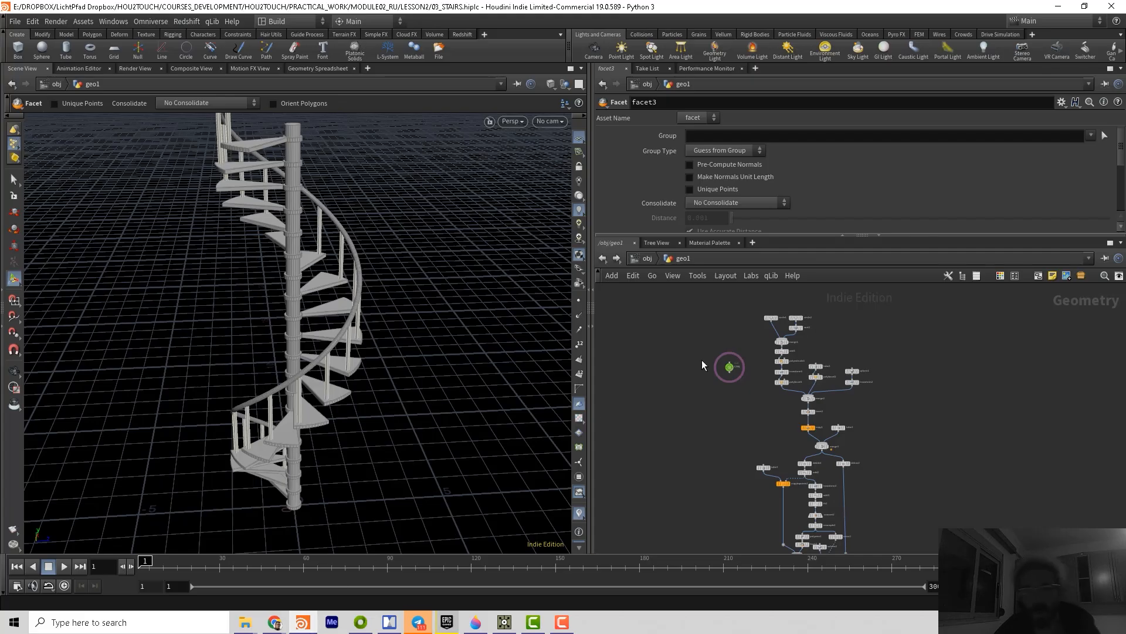
scroll(793, 423, "up", 2)
Orbit the staircase and select the CTRL null to show its stair parameters
key("Escape")
mouse_move(352, 290)
left_mouse_down()
mouse_move(435, 275)
mouse_move(387, 255)
mouse_move(461, 239)
mouse_move(378, 264)
left_mouse_up()
key("Escape")
scroll(737, 391, "up", 3)
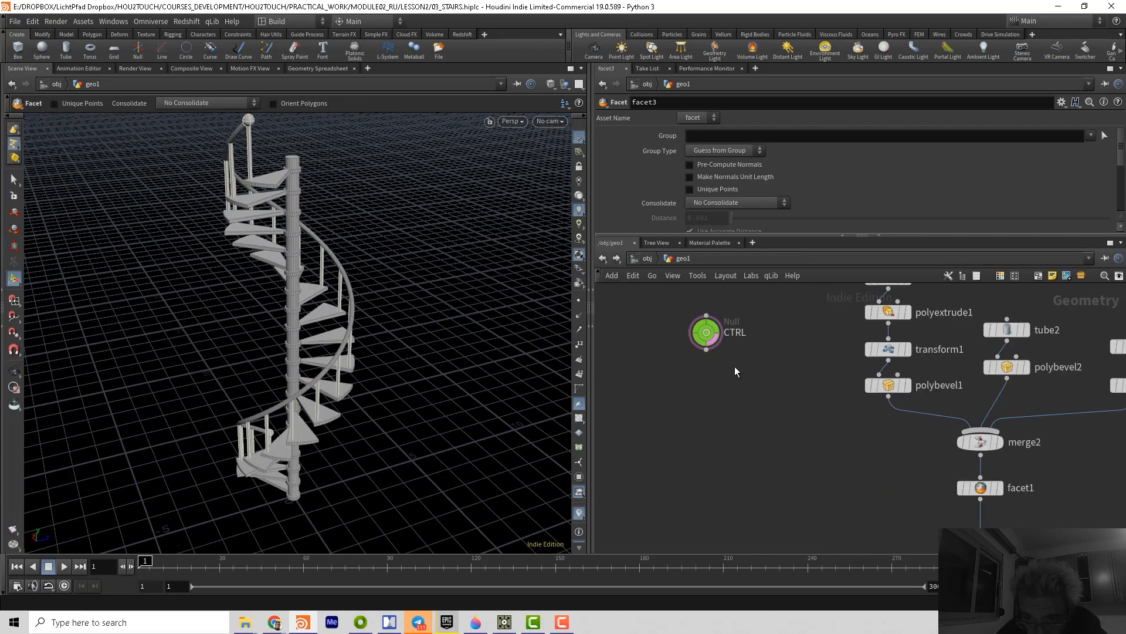
scroll(738, 379, "up", 3)
left_click(677, 335)
Enlarge the parameter pane to show every stair control and tumble around the stairs
left_click_drag(789, 409, 793, 422)
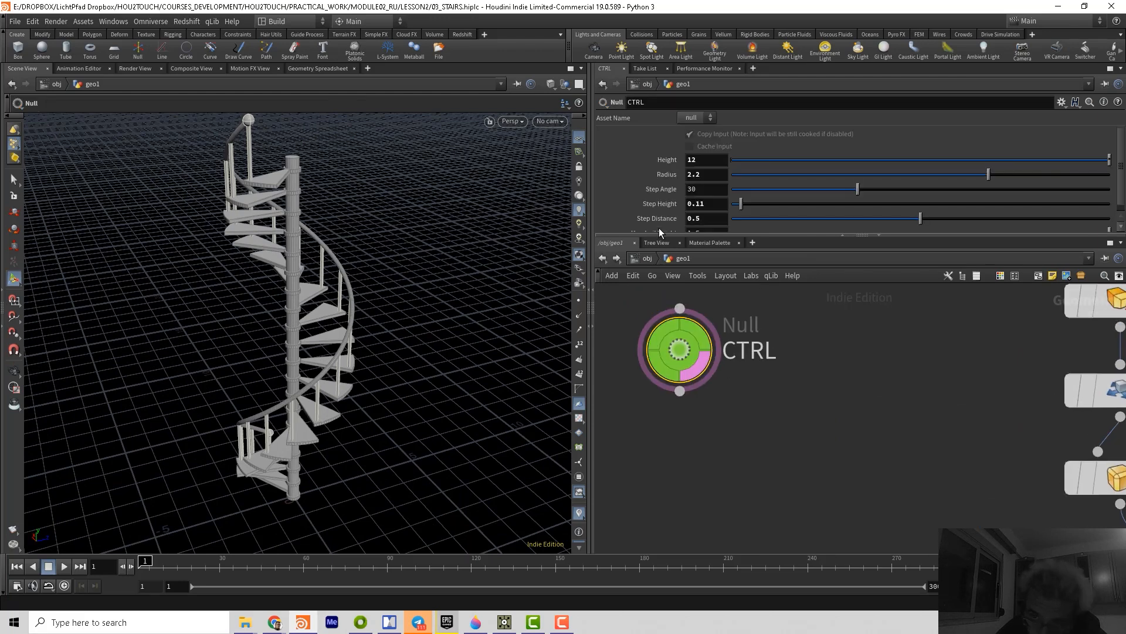
left_click_drag(662, 239, 662, 322)
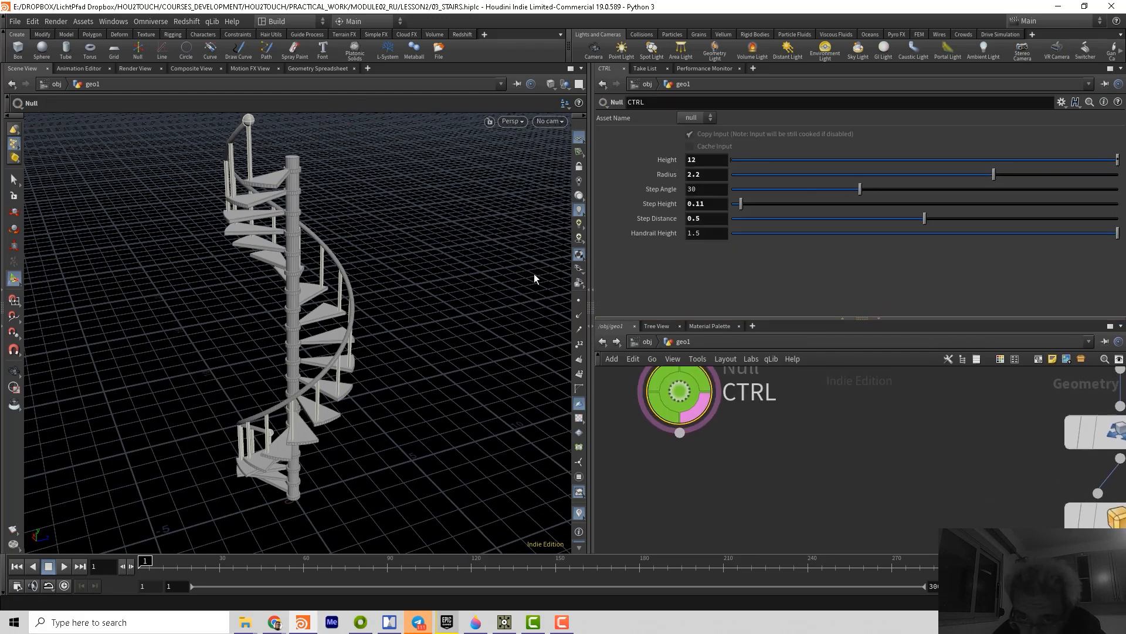
key("Escape")
left_click_drag(423, 273, 438, 250)
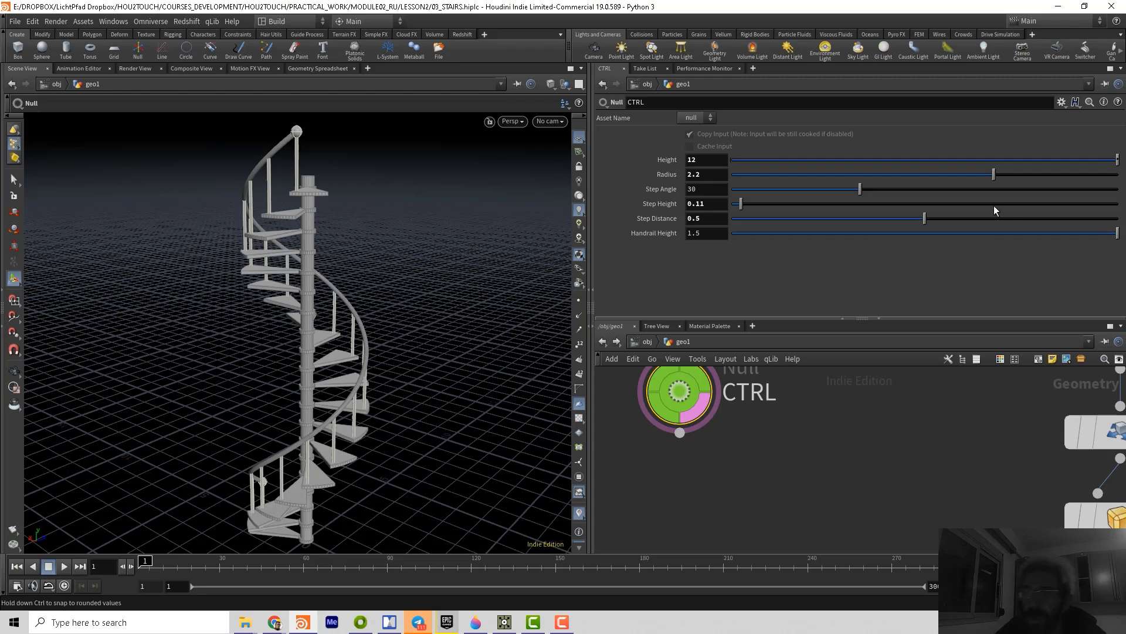
Settle Height at 10, widen Radius to 3 and raise Step Height to 0.128
left_click(1075, 160)
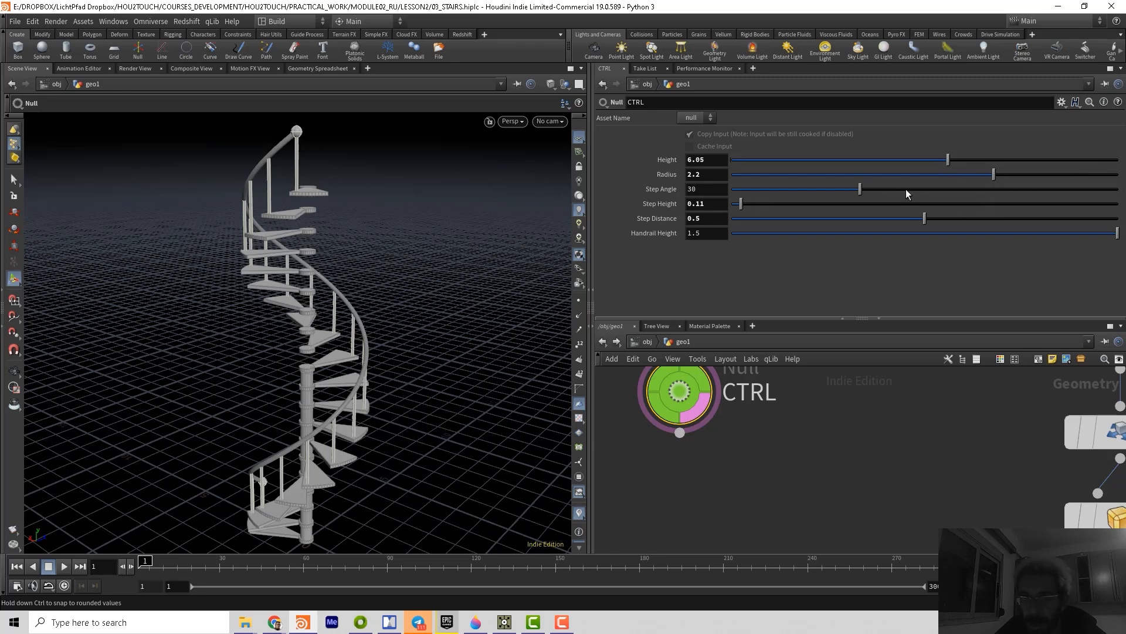
key("ctrl+z")
key("ctrl+z")
key("ctrl+z")
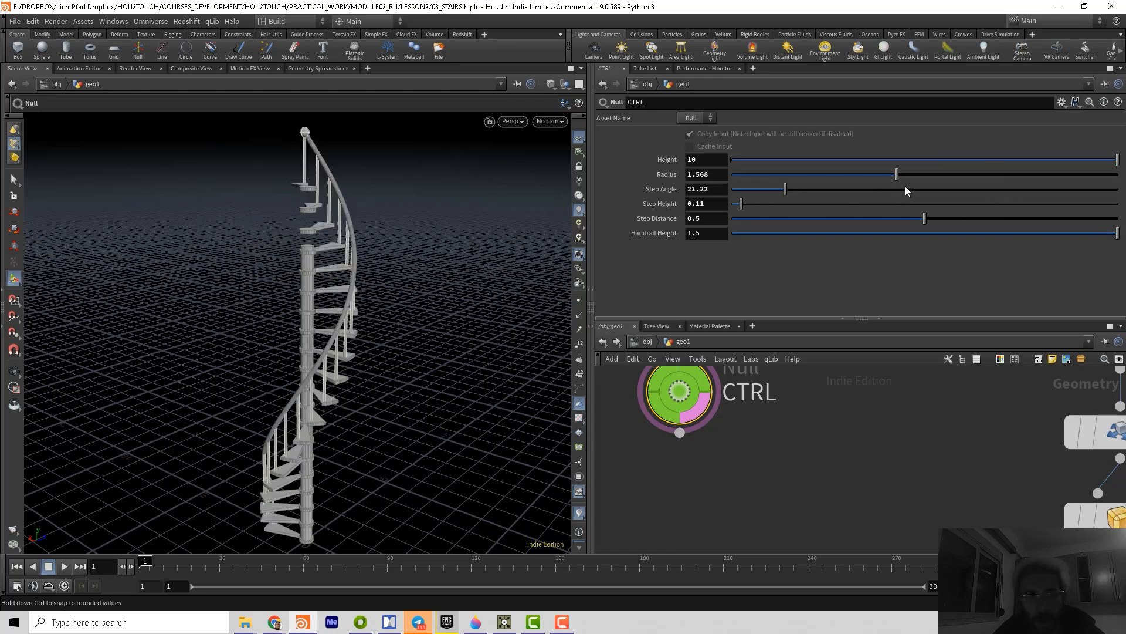
left_click_drag(943, 174, 1118, 174)
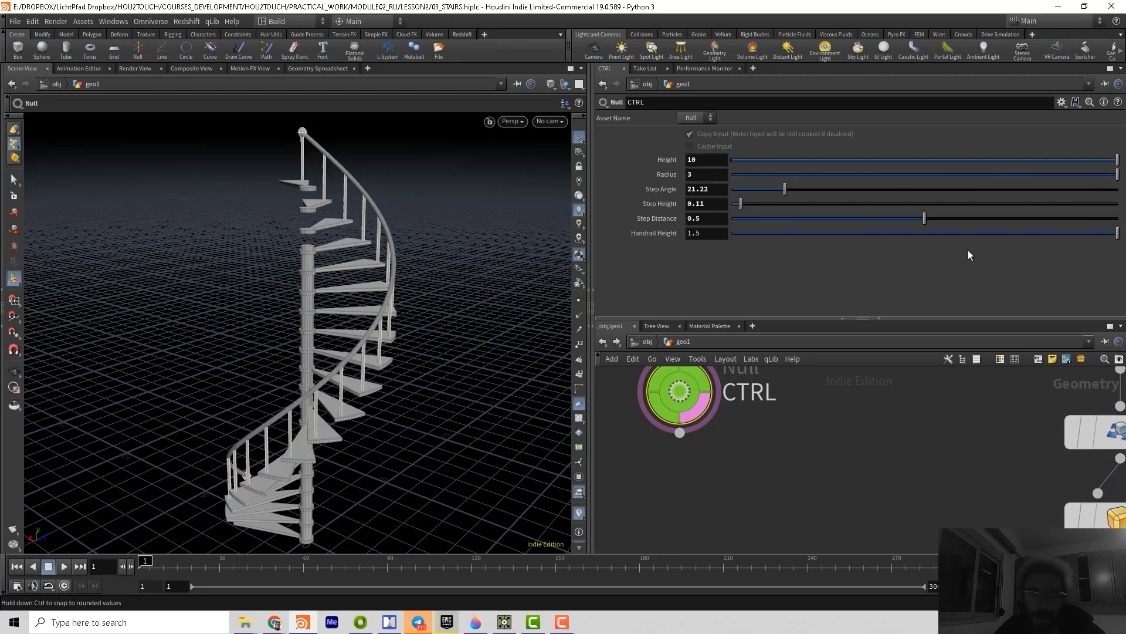
left_click_drag(741, 203, 763, 204)
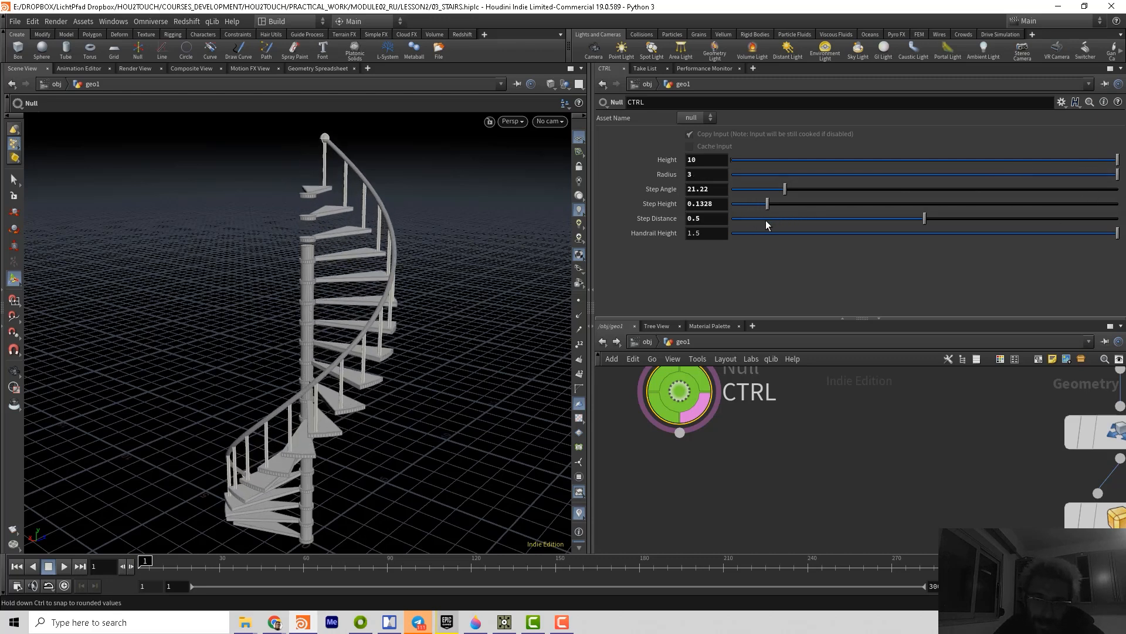
Shorten Step Distance to 0.462, orbit the reshaped stairs, then switch to File Explorer
left_click(894, 221)
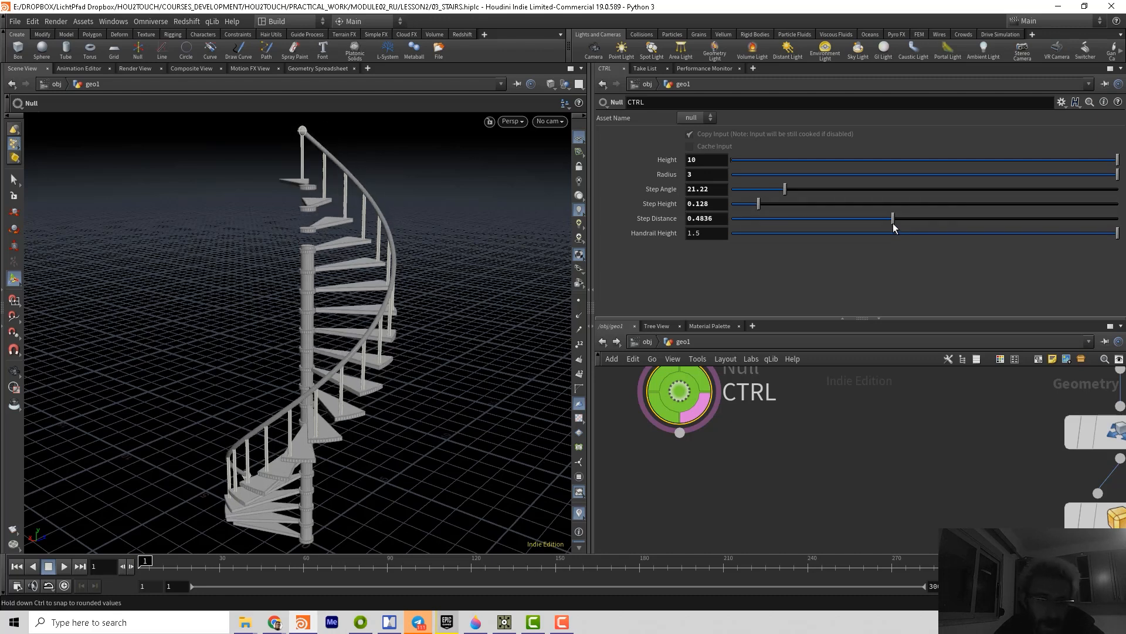
left_click(850, 220)
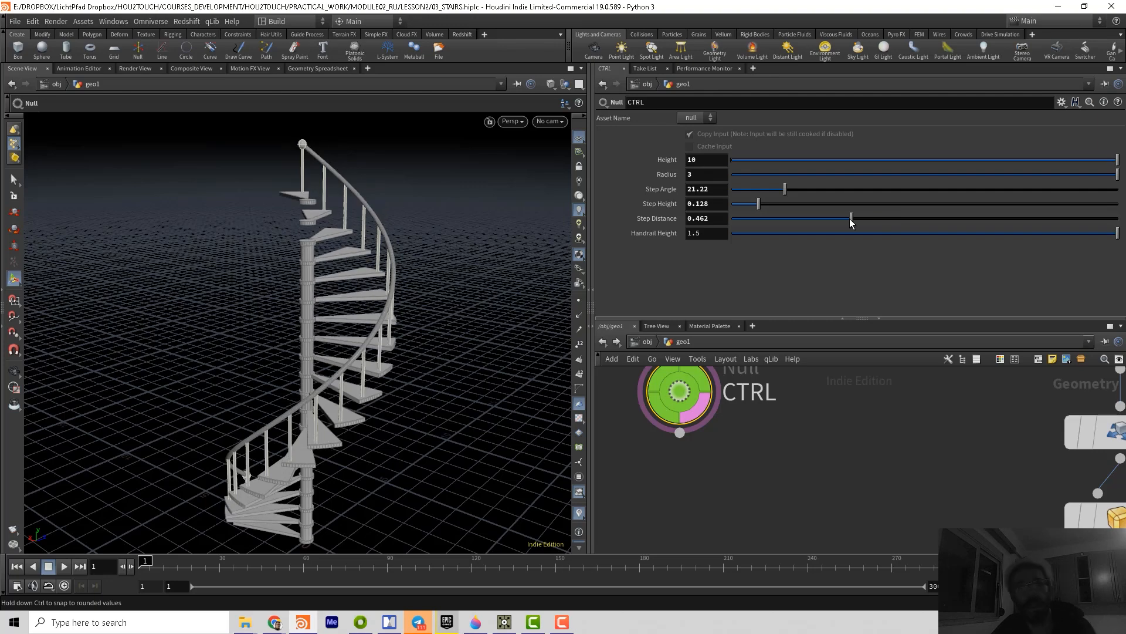
mouse_move(415, 314)
left_mouse_down()
mouse_move(314, 396)
mouse_move(437, 365)
mouse_move(260, 522)
left_mouse_up()
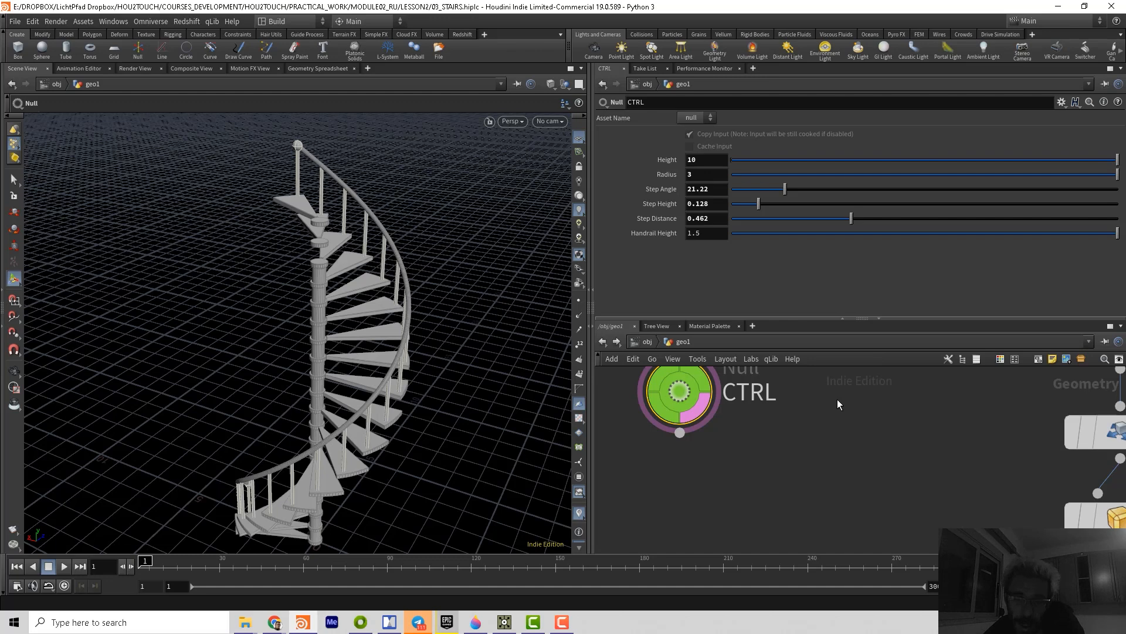
left_click(215, 572)
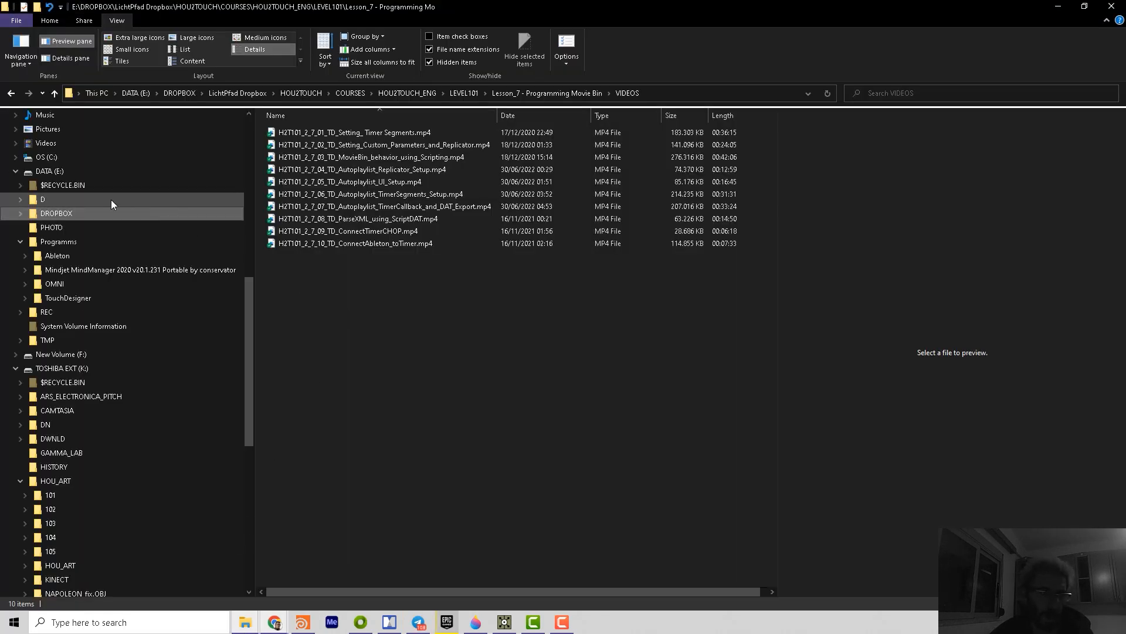
Collapse DATA (E:), go to the HOU2TOUCH folder and open PROMO_CONTENT
left_click(24, 170)
scroll(88, 329, "up", 5)
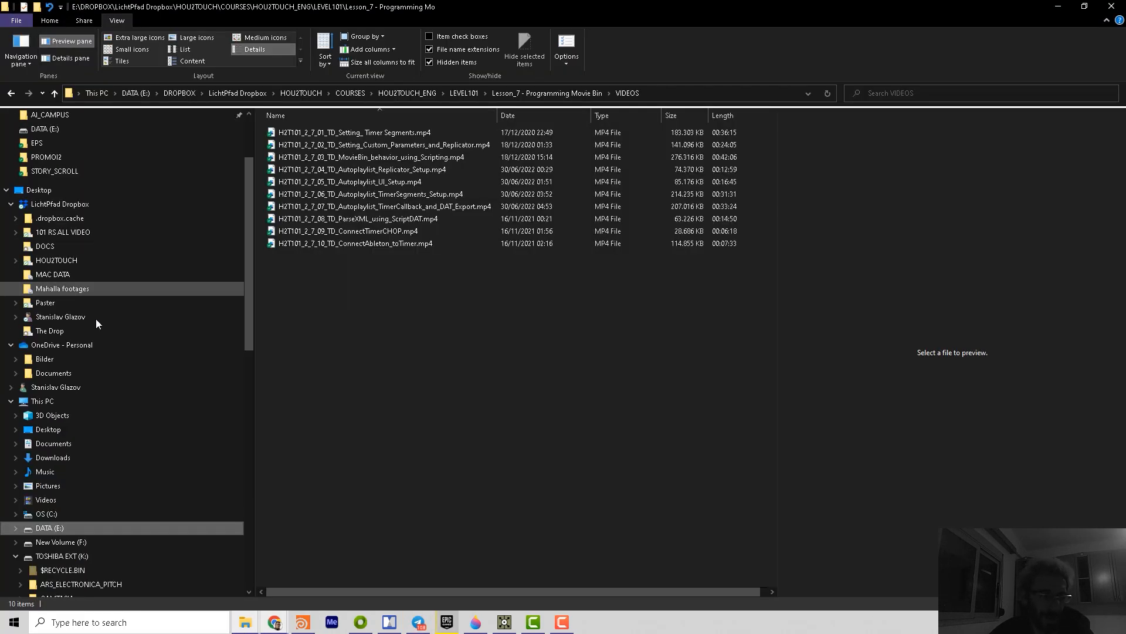
left_click(57, 260)
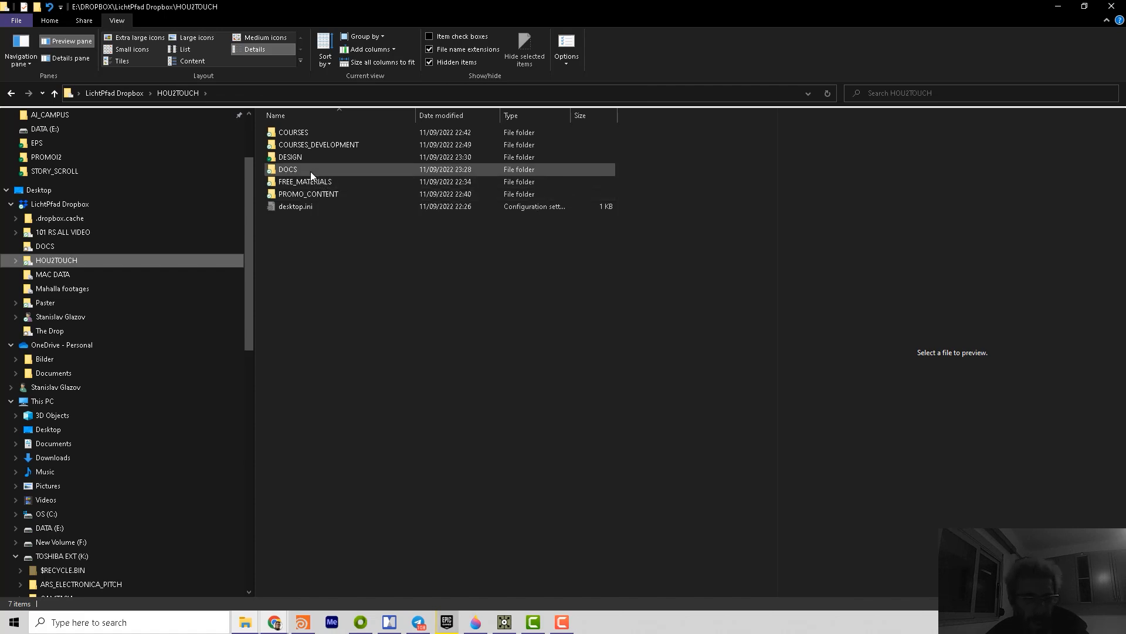
double_click(312, 194)
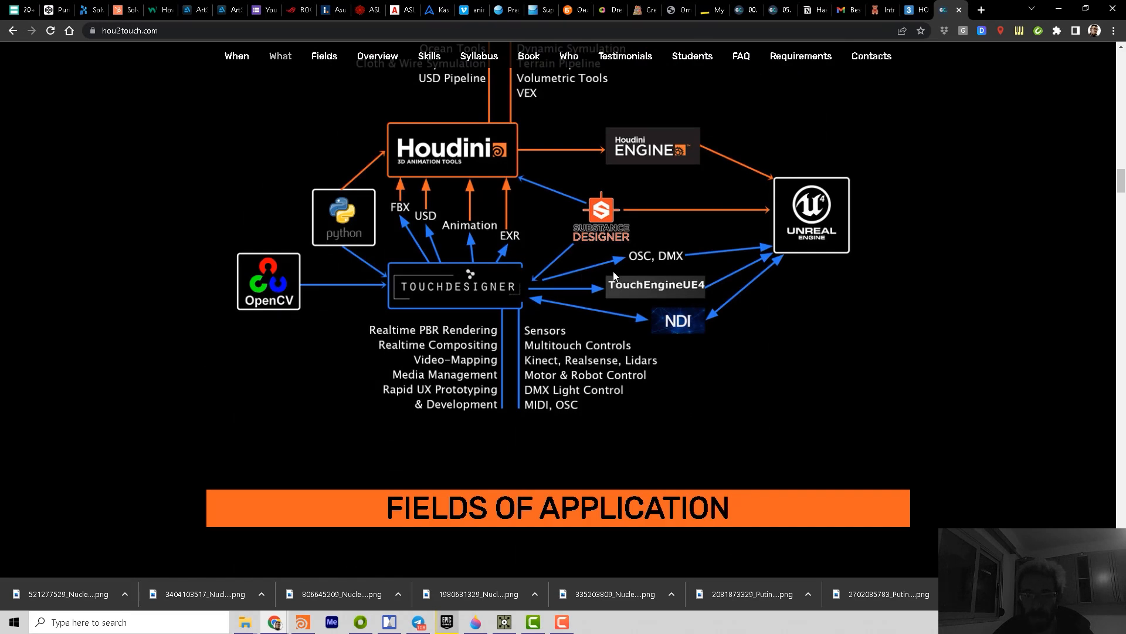
scroll(654, 285, "up", 2)
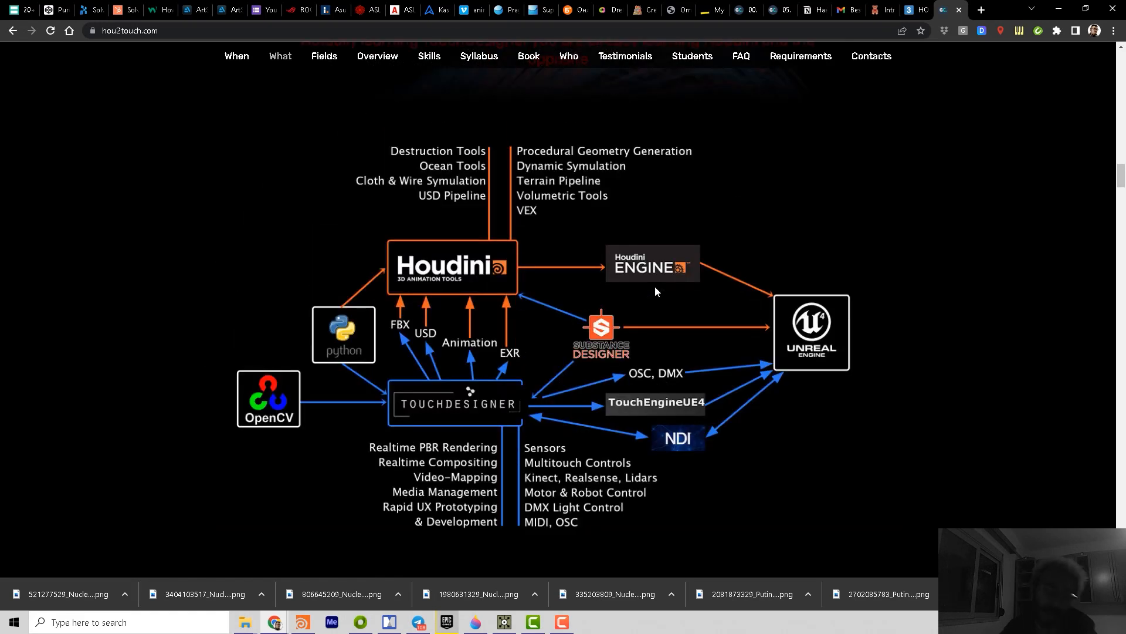